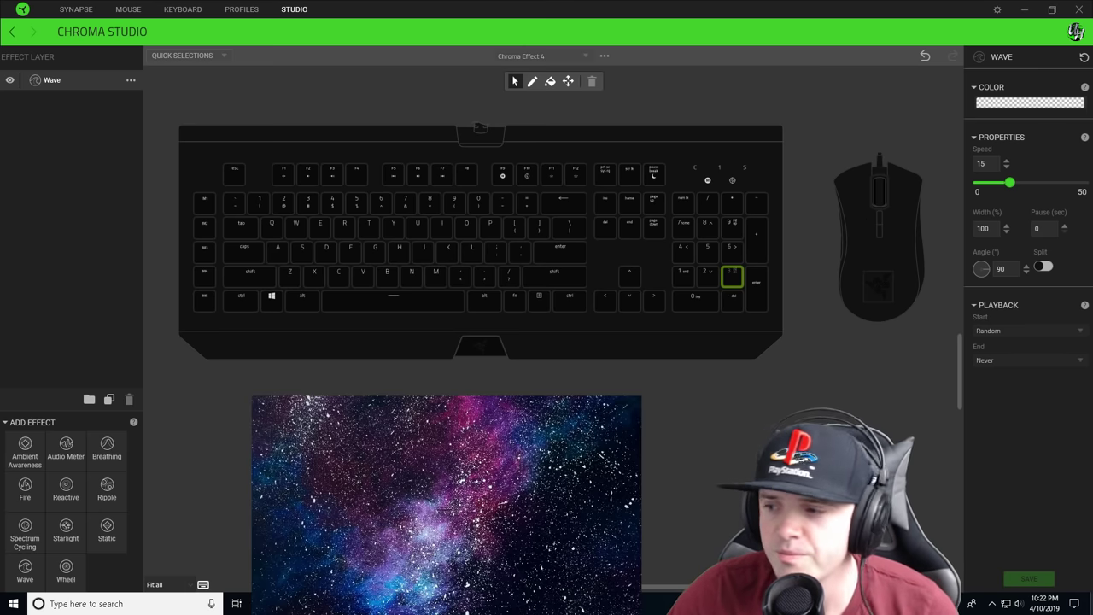
Clear the key selection and change the Wave layer's effect to Static
click(442, 334)
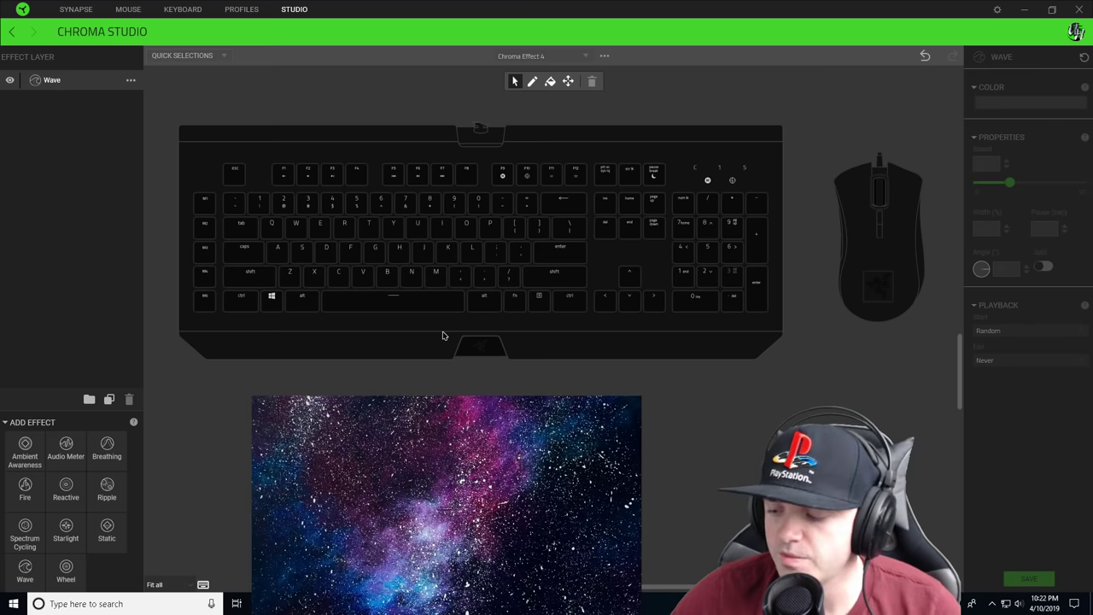
click(130, 81)
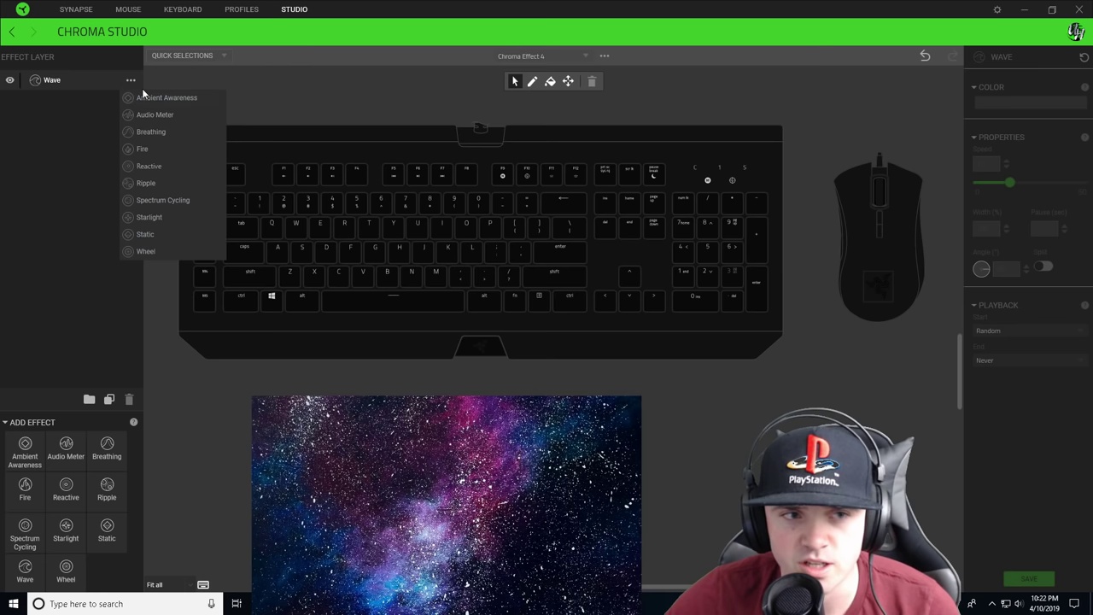
click(151, 235)
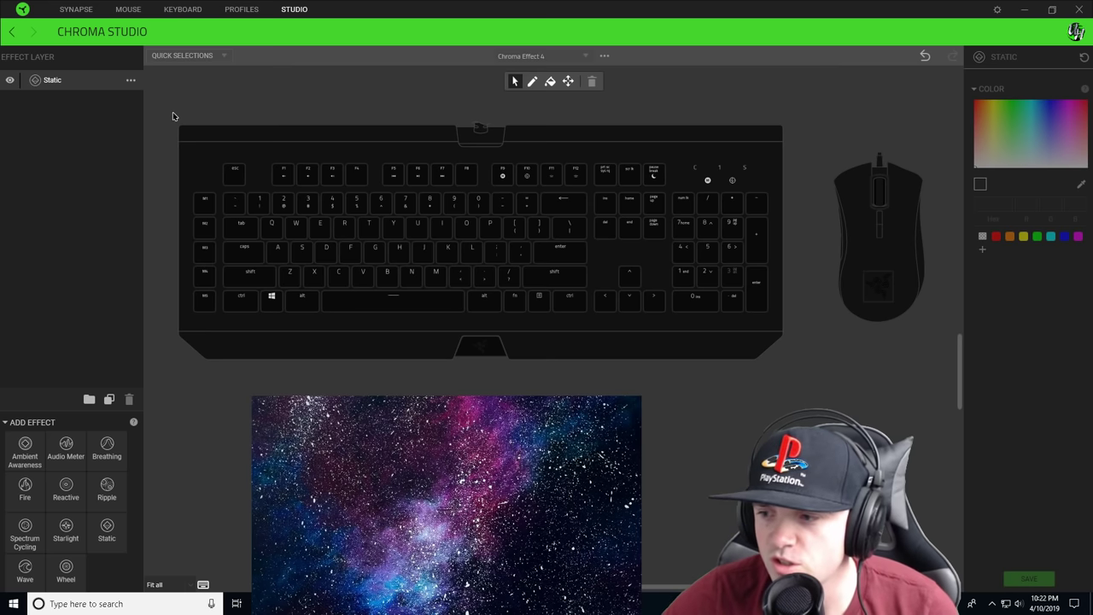
Color all keyboard and mouse lights blue in the Static layer, darken them to 010008, and save the effect
drag(173, 111, 886, 383)
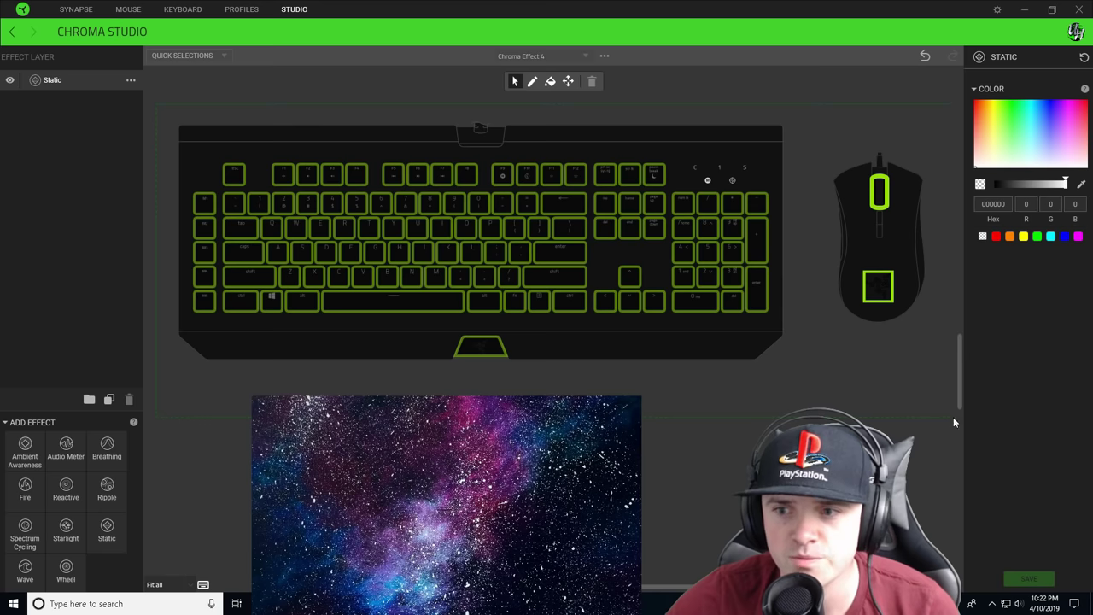
click(1053, 104)
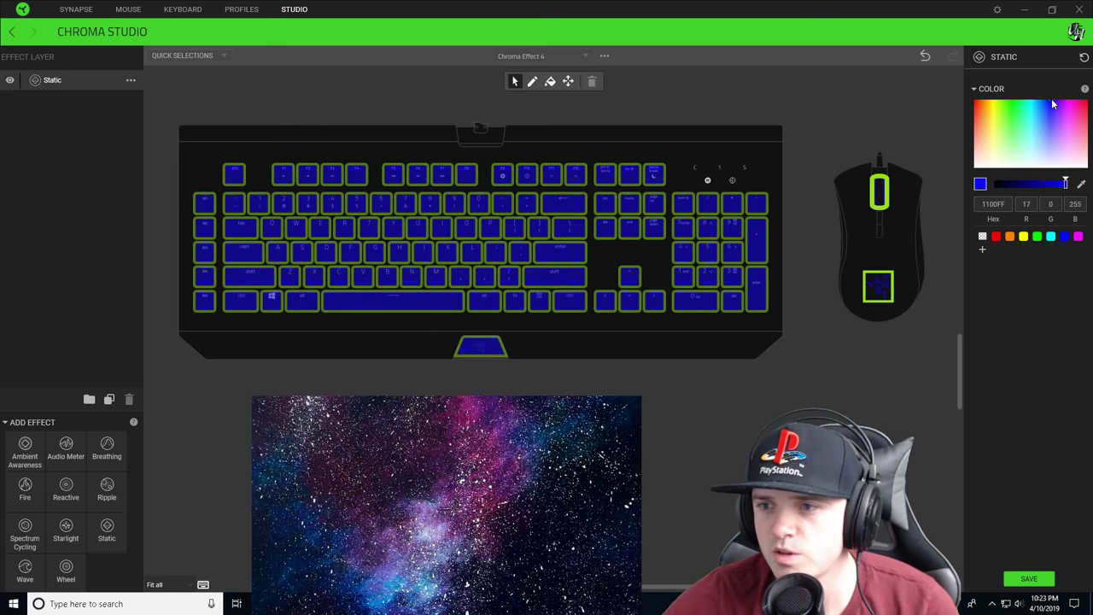
click(1054, 104)
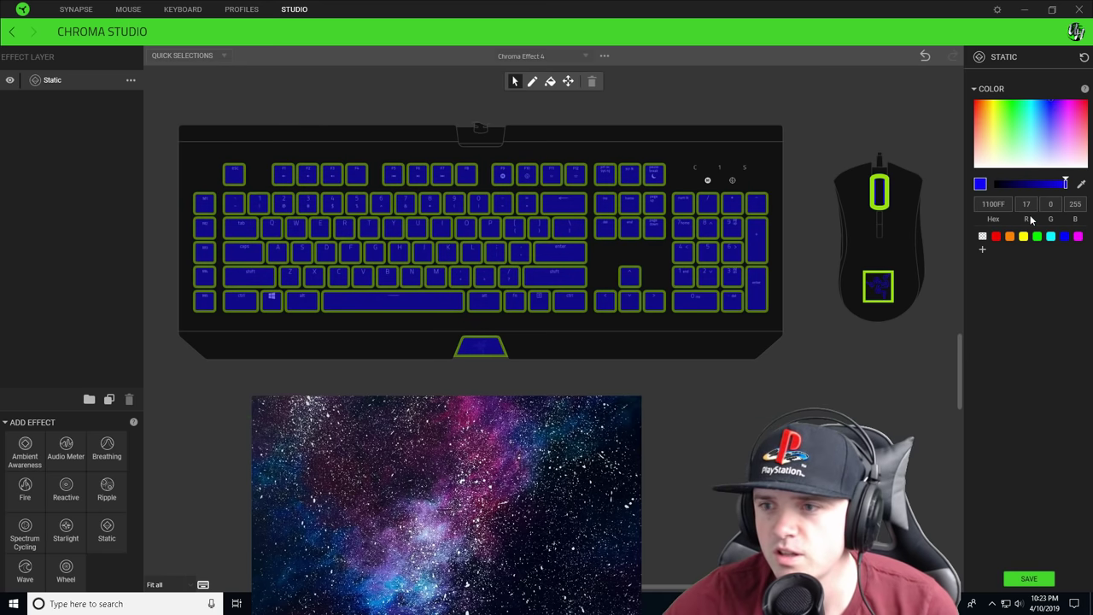
click(1062, 186)
drag(1062, 187, 998, 187)
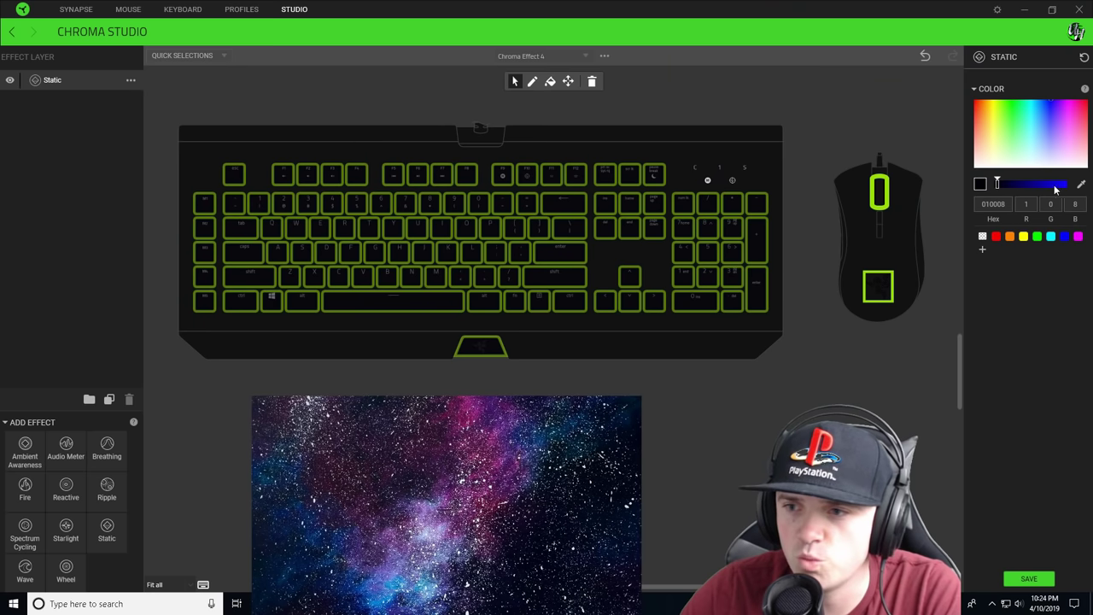
click(1030, 578)
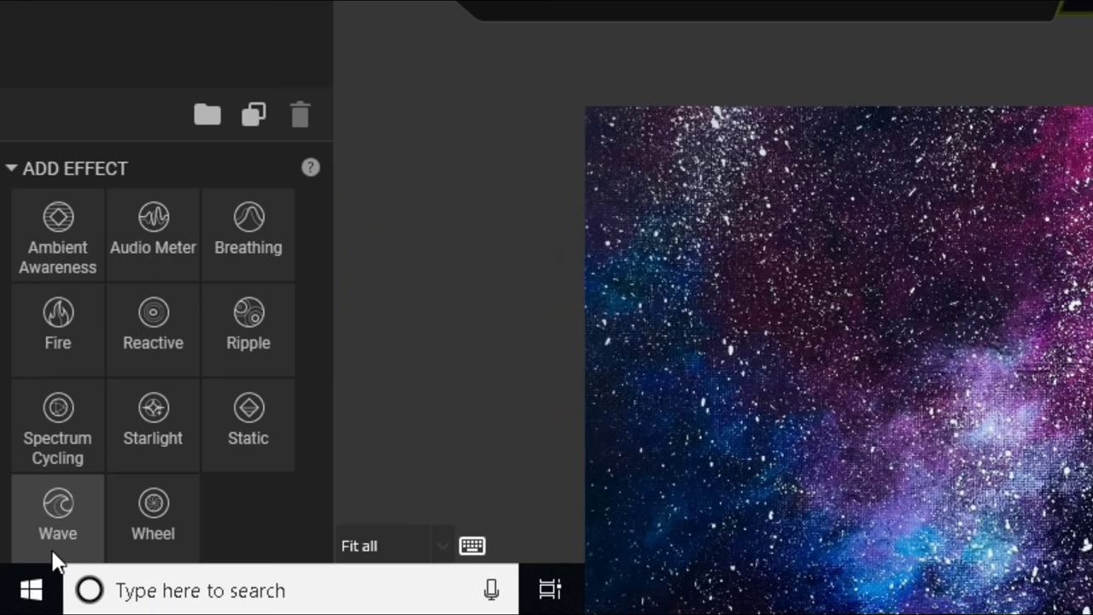
Add a Wave effect layer above the Static layer and make it the active layer
click(28, 585)
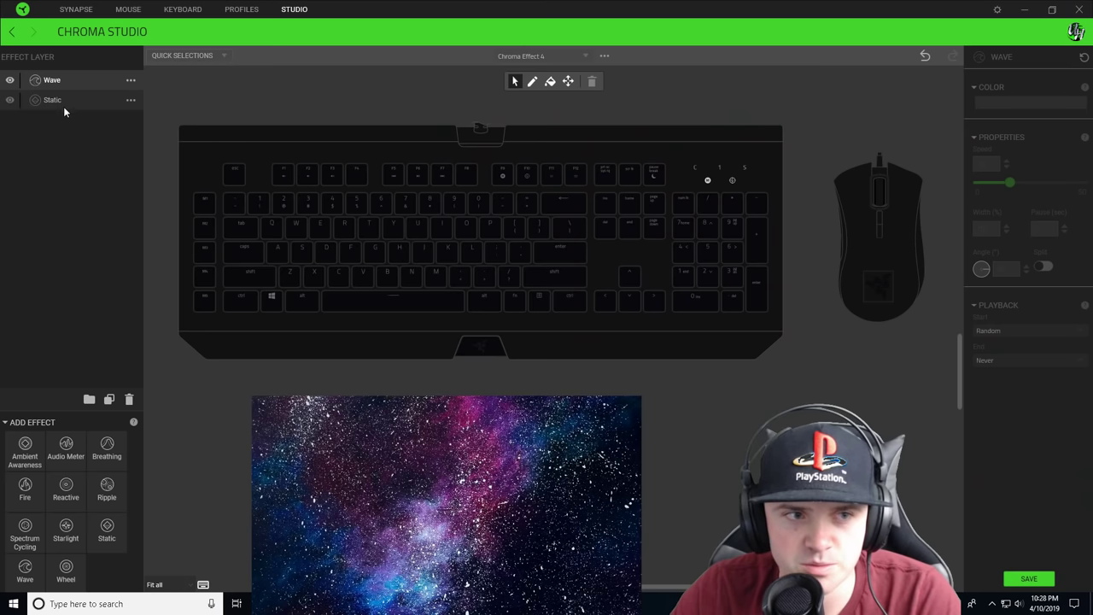
click(52, 79)
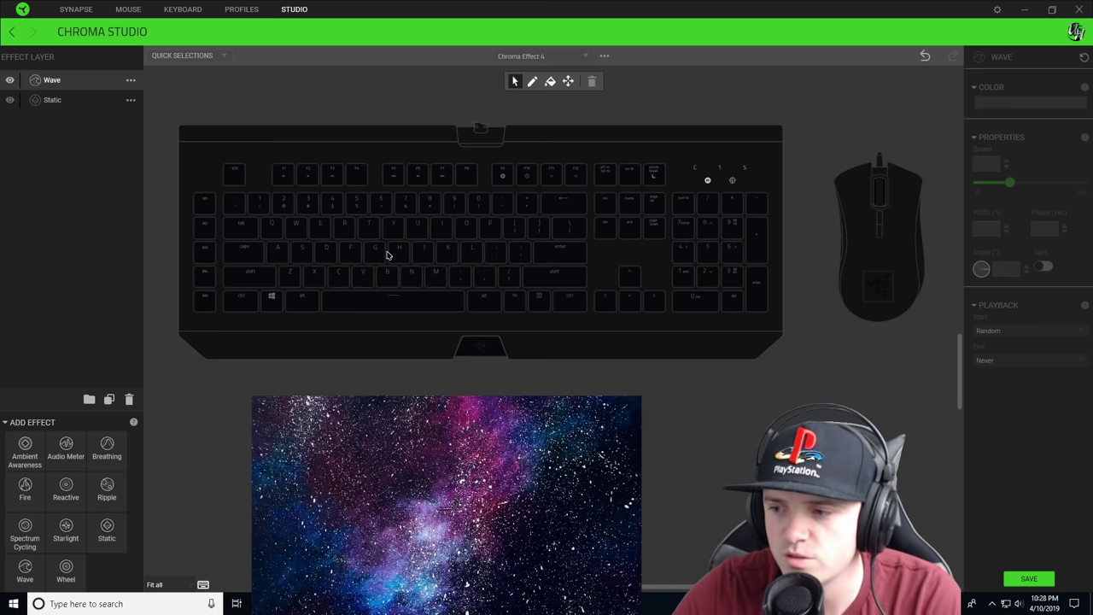
click(52, 79)
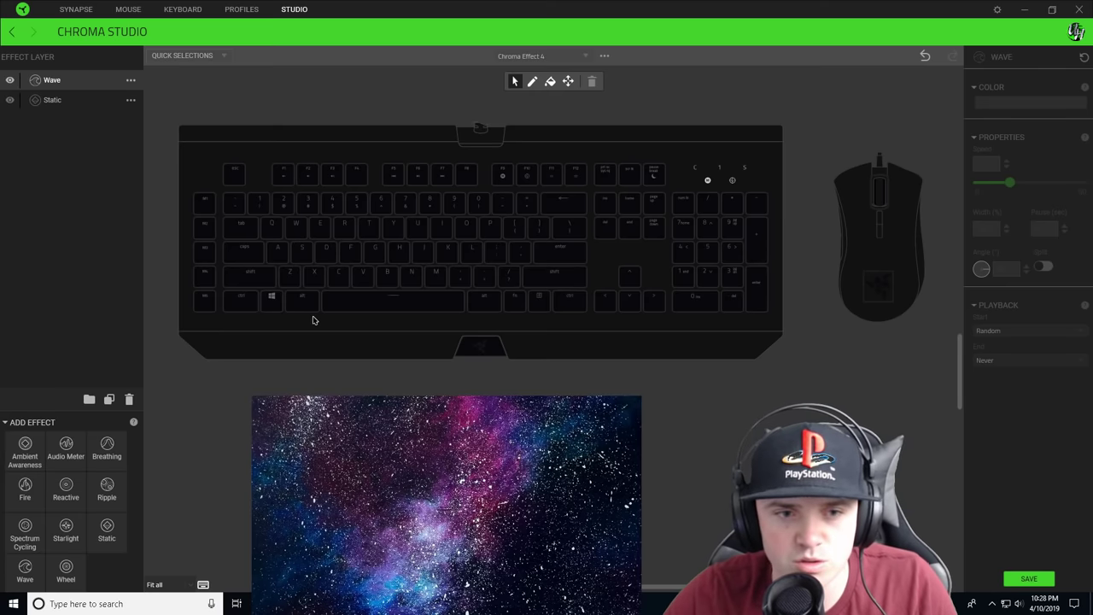
click(263, 258)
ctrl+click(277, 250)
ctrl+click(301, 250)
ctrl+click(296, 227)
ctrl+click(283, 202)
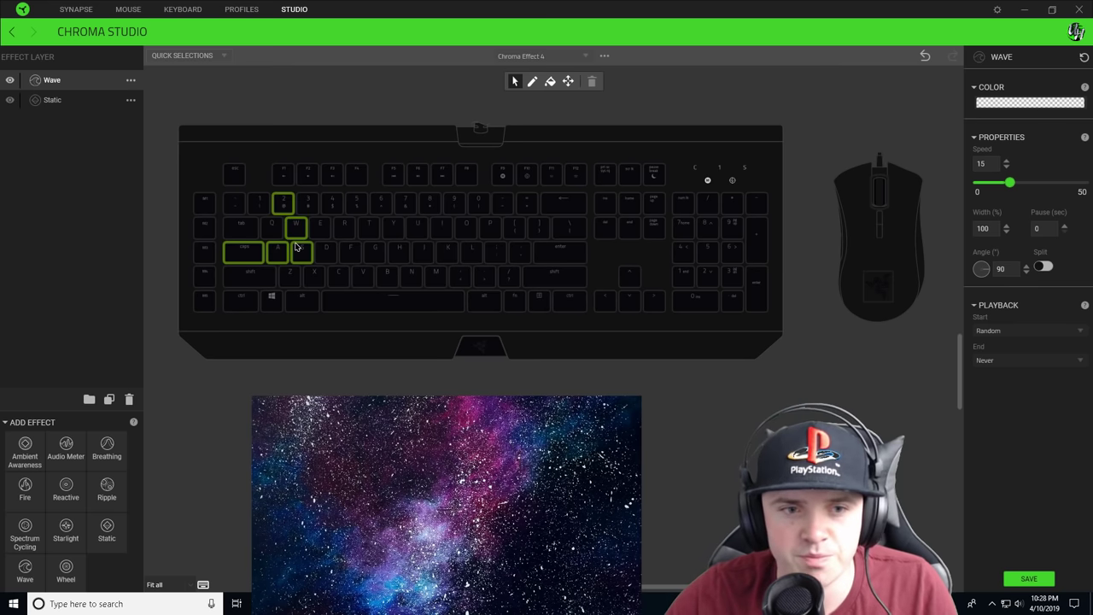
click(272, 227)
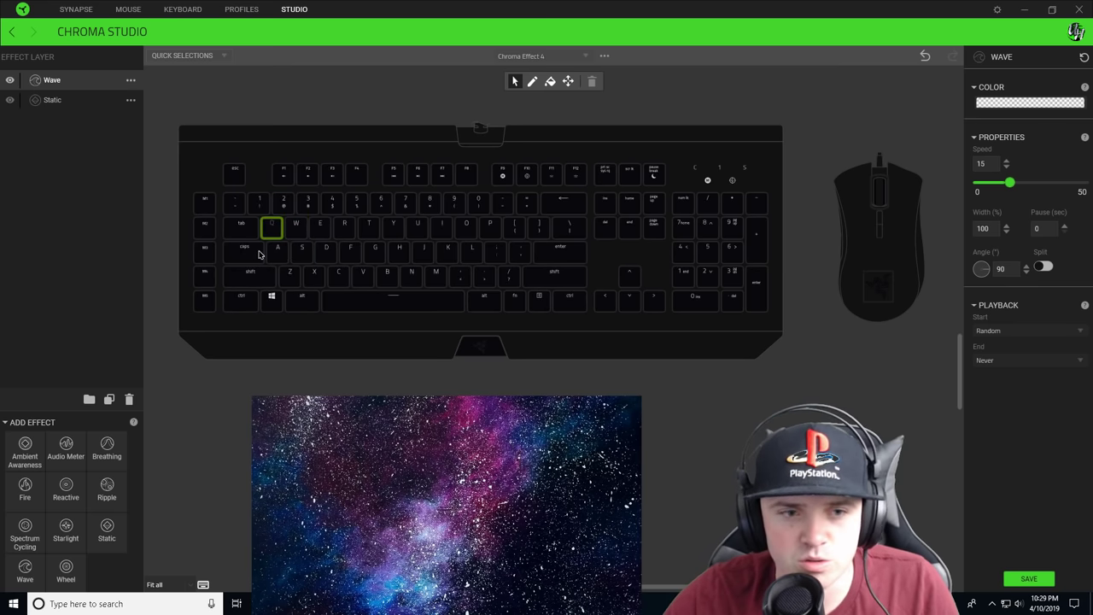
click(256, 252)
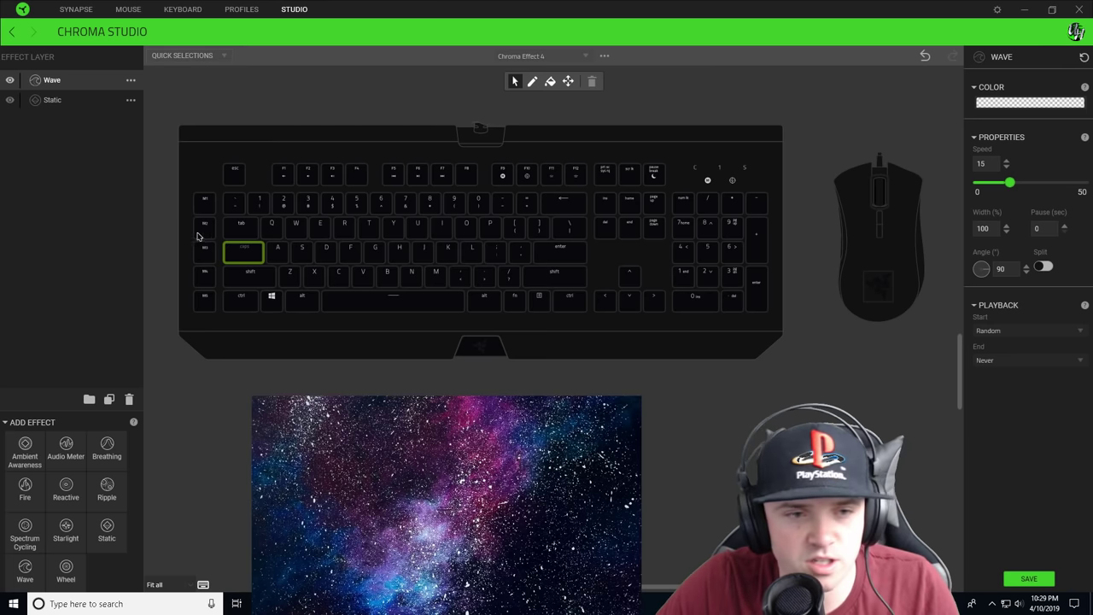
Select M2–M4, tilde, Tab, Caps, Shift, A–F, Z–V, Windows and Alt, and give their wave the rainbow pattern
drag(195, 286, 256, 198)
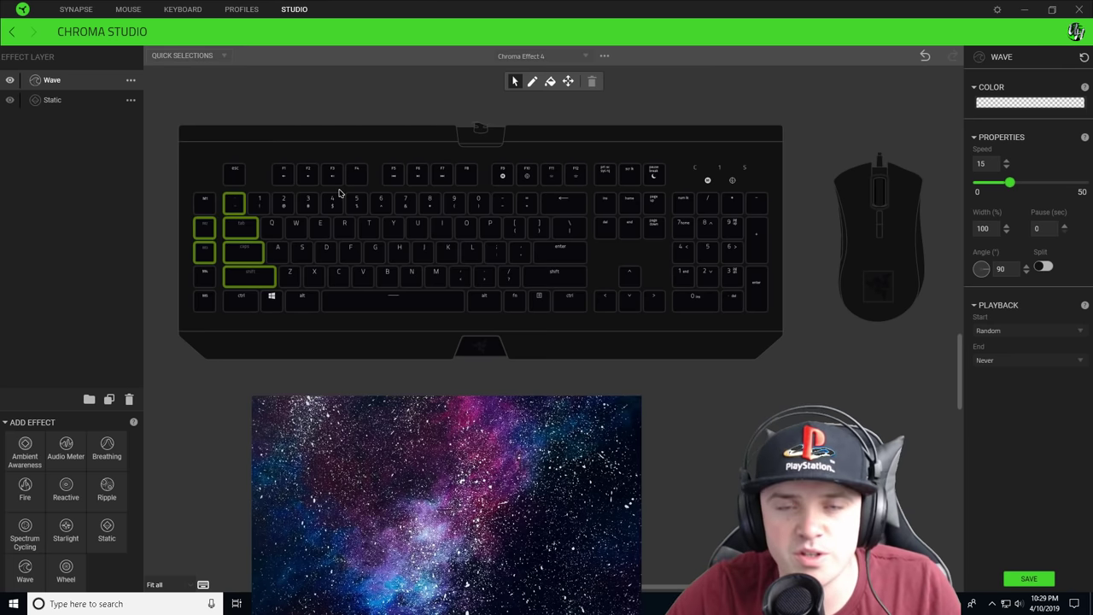
drag(374, 311, 258, 241)
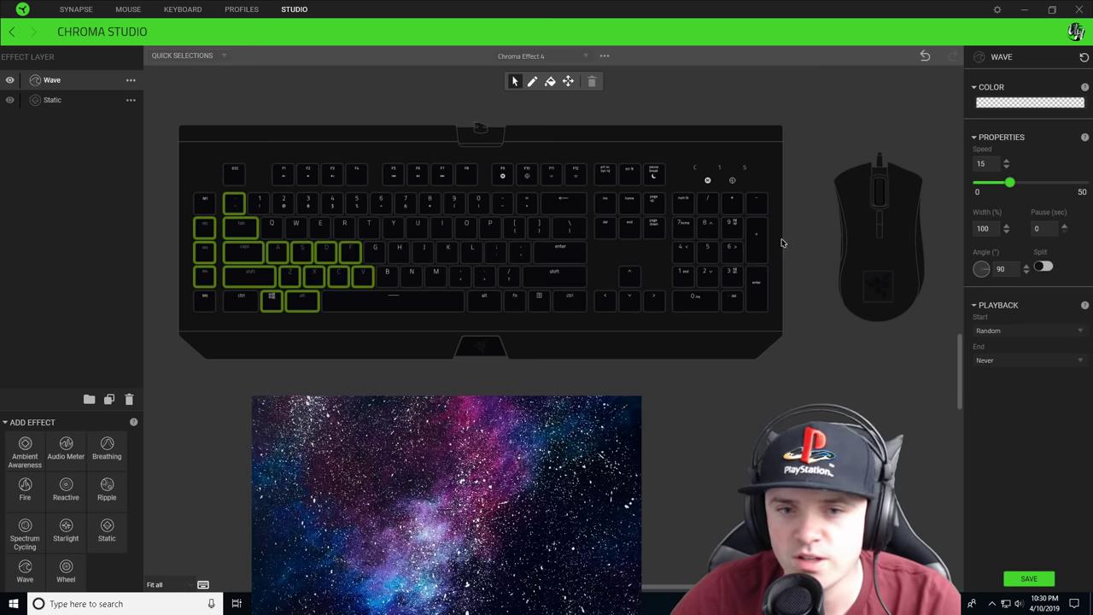
click(1013, 104)
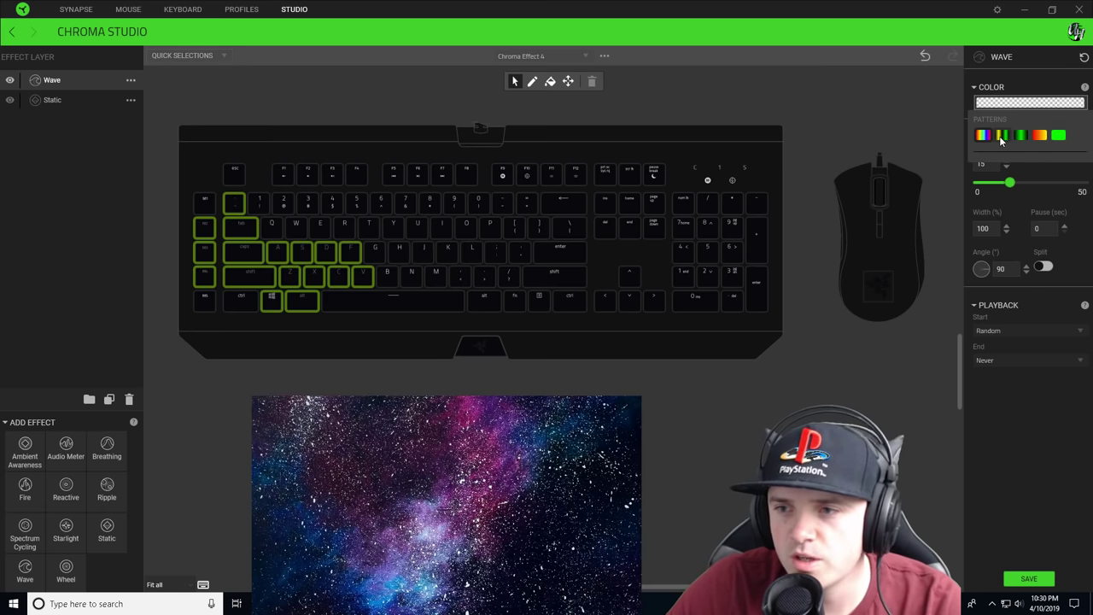
click(988, 137)
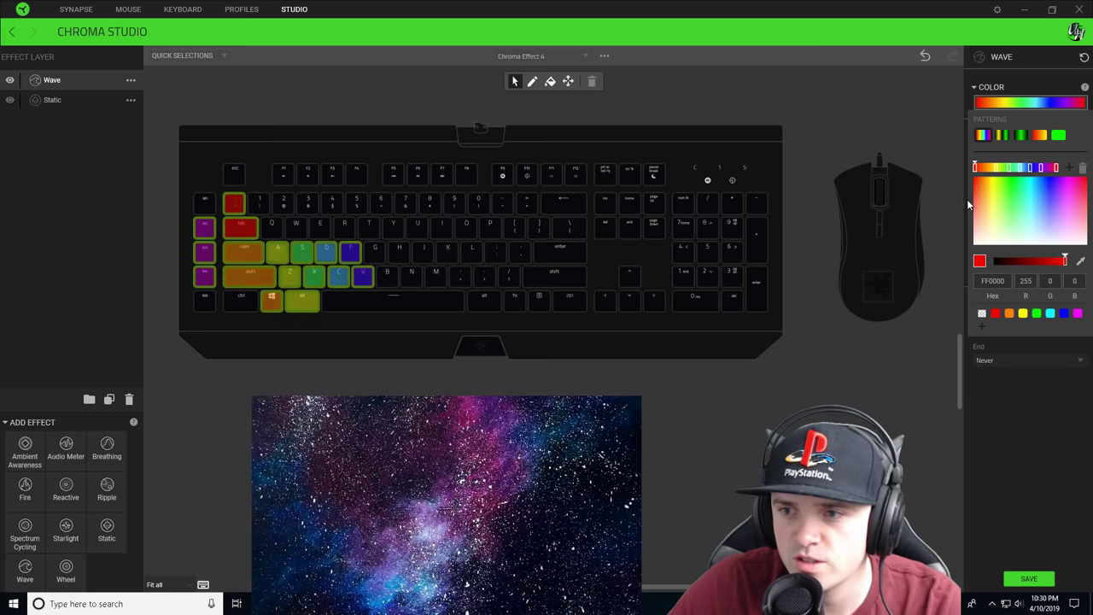
Recolor the wave gradient's cyan stop to blue and darken it to 04050D
click(991, 167)
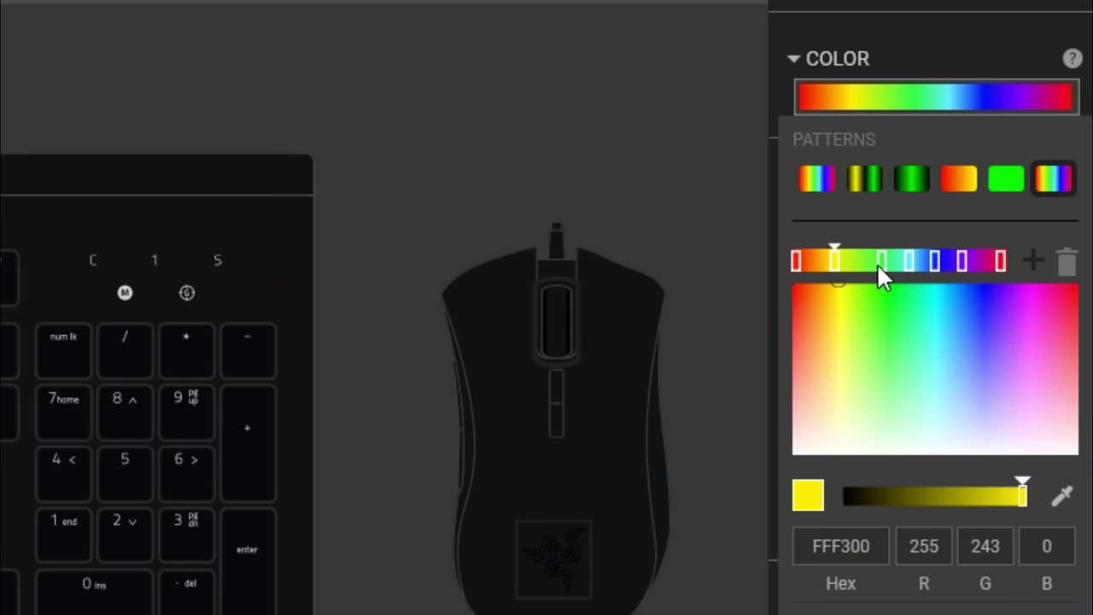
drag(878, 263, 968, 262)
click(934, 263)
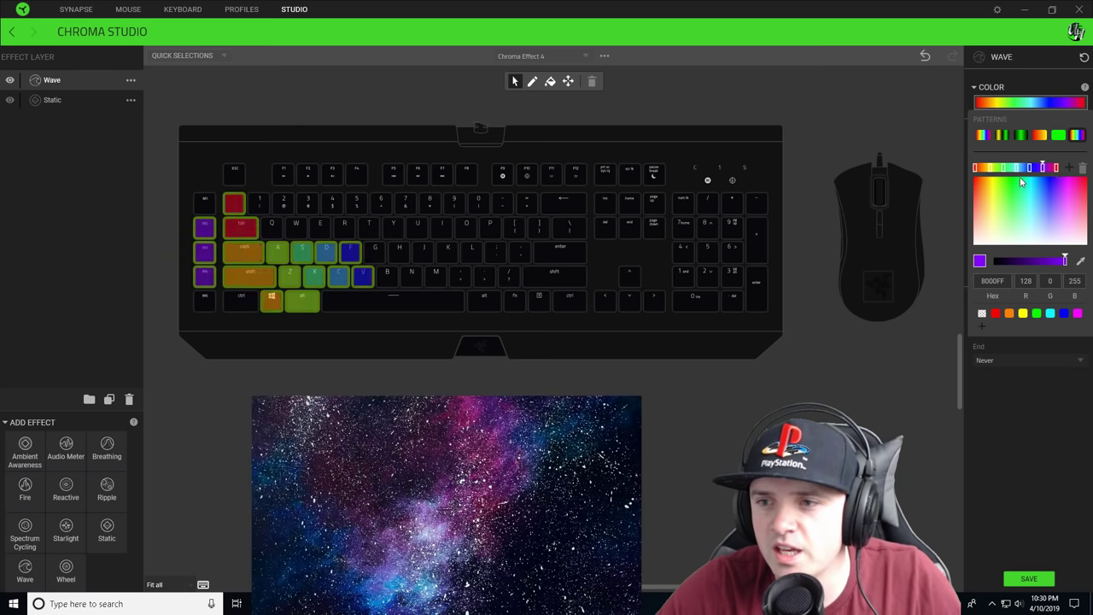
click(902, 261)
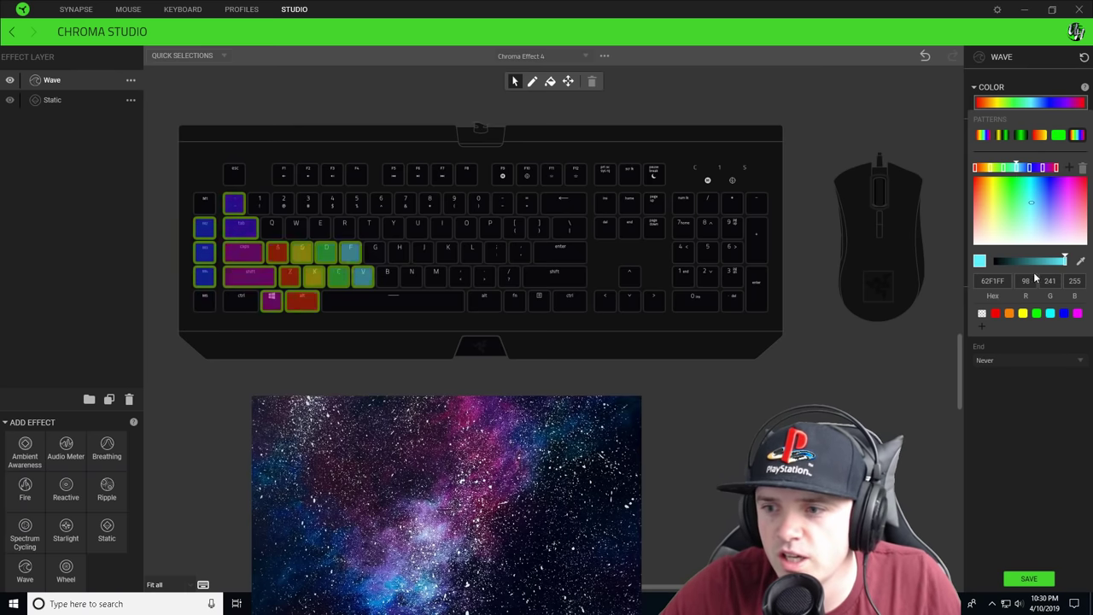
click(1064, 313)
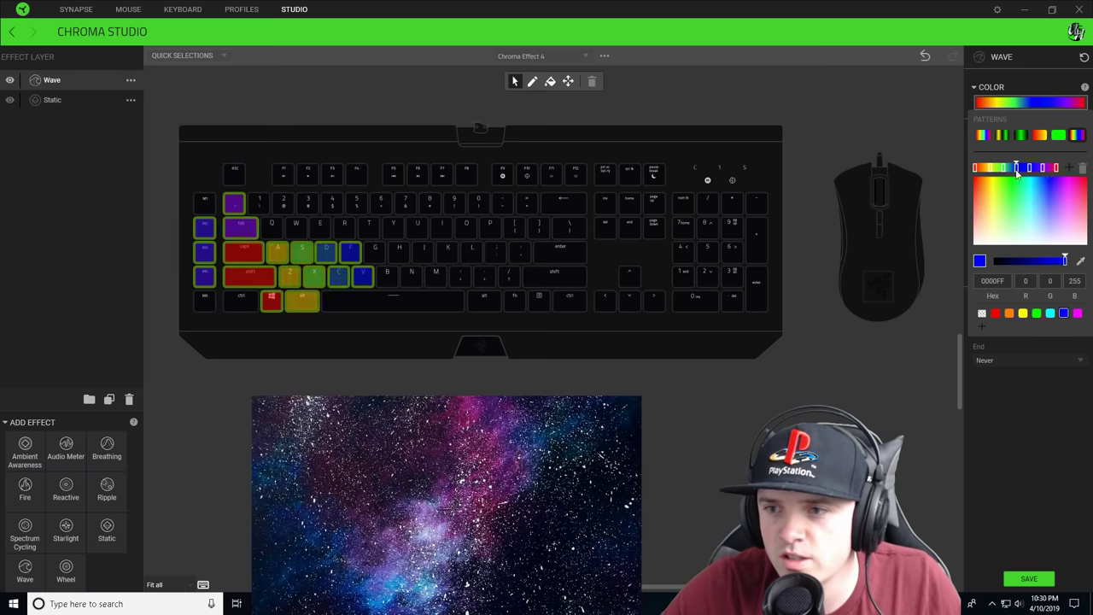
drag(1064, 262, 995, 256)
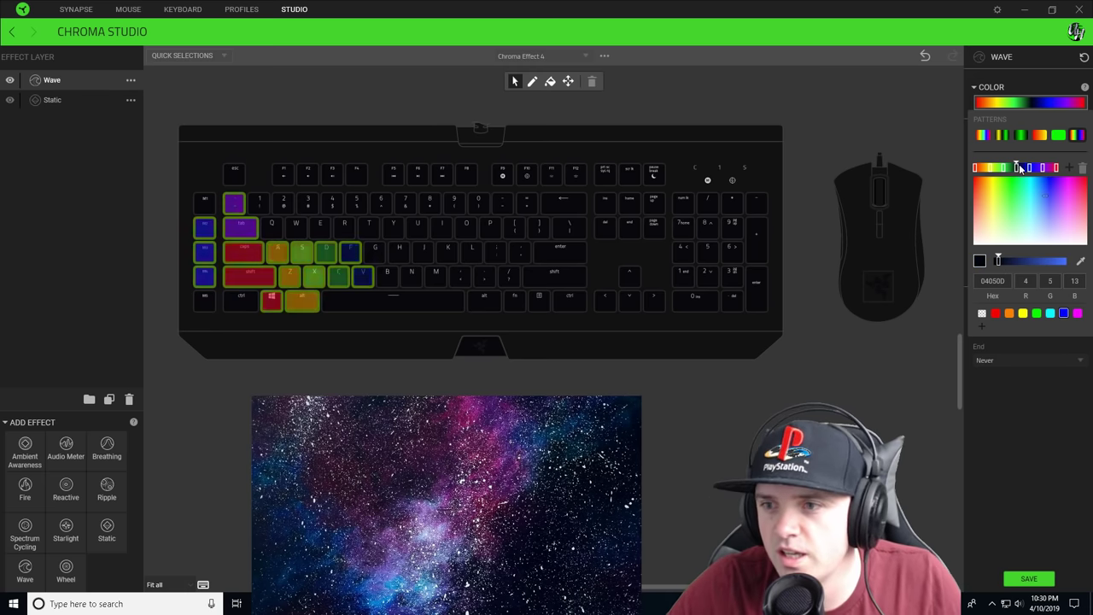
Select the darkened gradient stop's hex code, 04050D, for copying
click(1007, 288)
key(Tab)
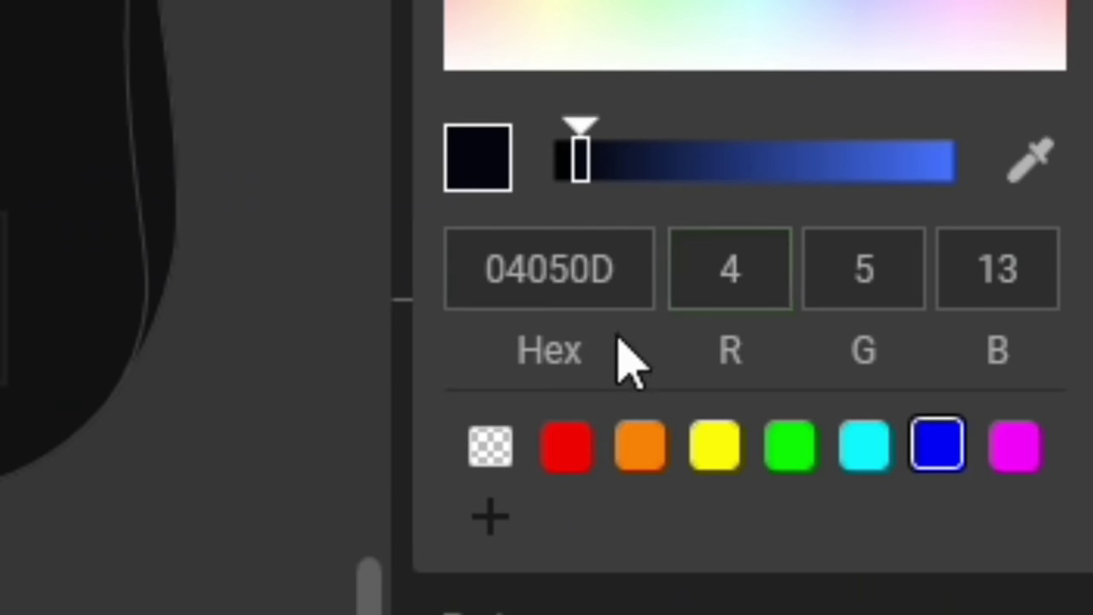
click(530, 268)
click(693, 295)
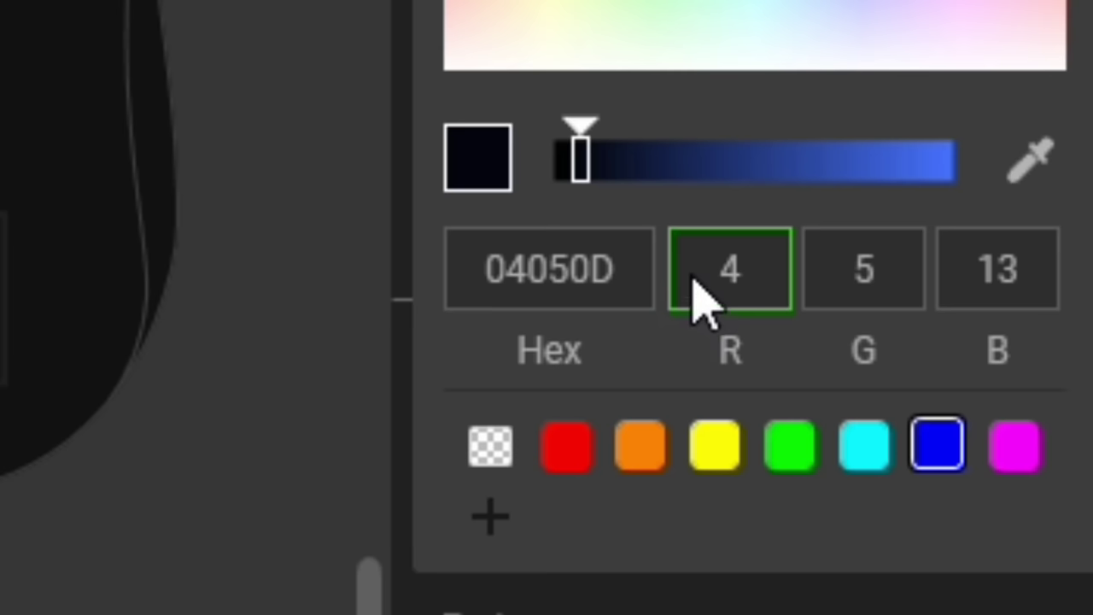
click(635, 274)
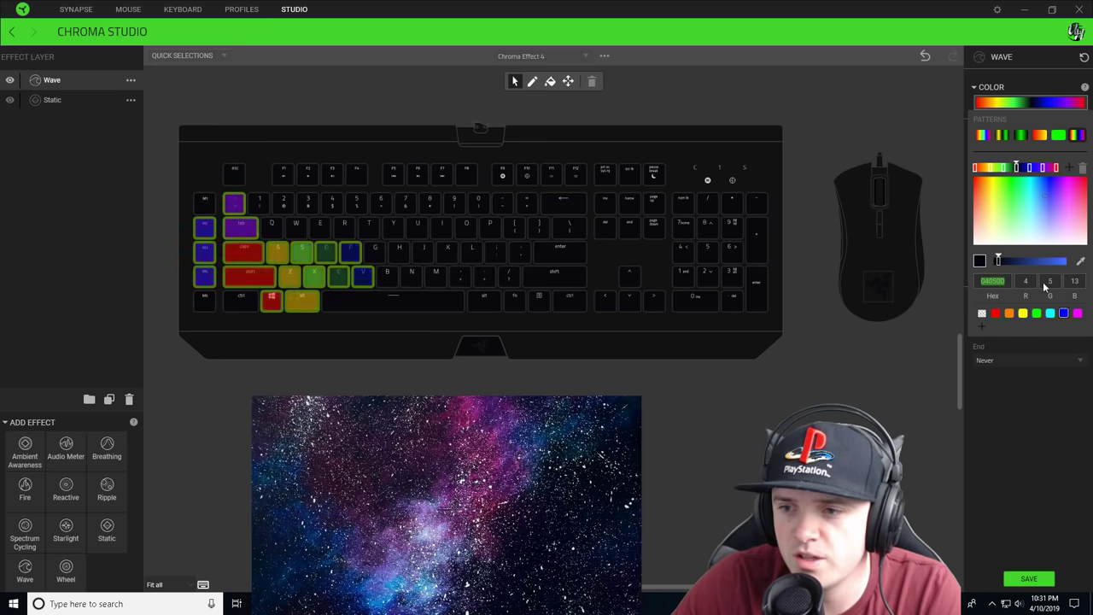
Set the yellow and purple stops of the wave gradient to hex color 04050D
click(993, 169)
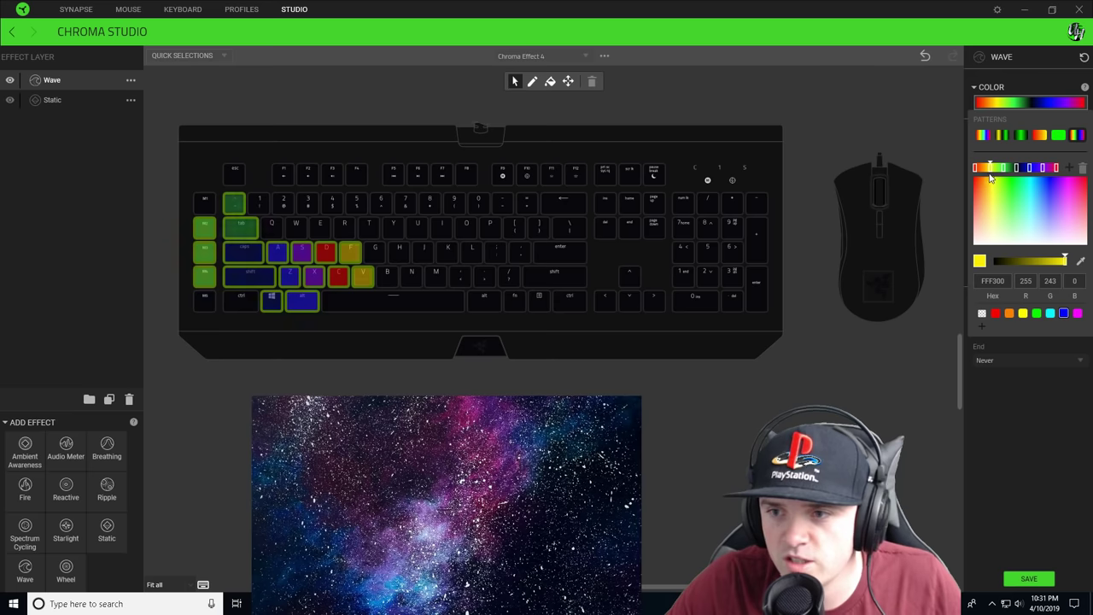
click(995, 282)
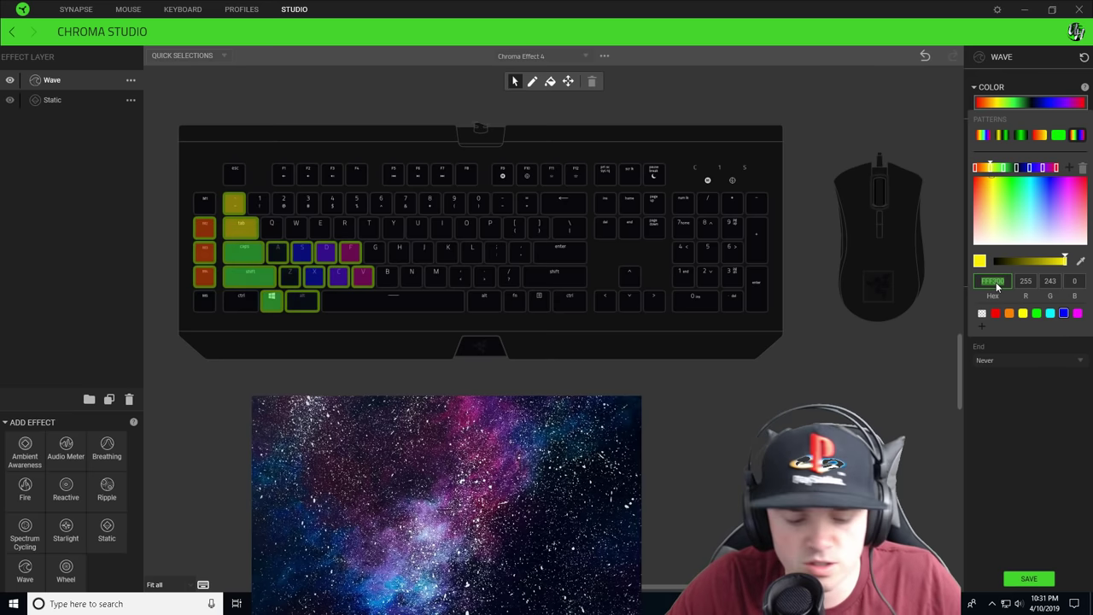
text(04050D)
key(Return)
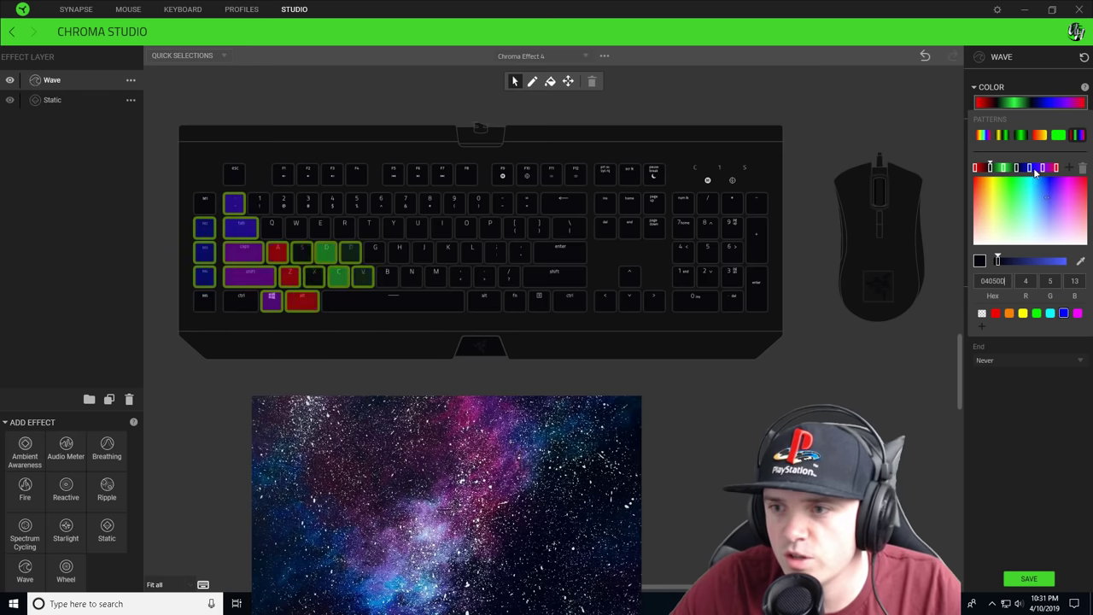
click(1042, 168)
click(994, 282)
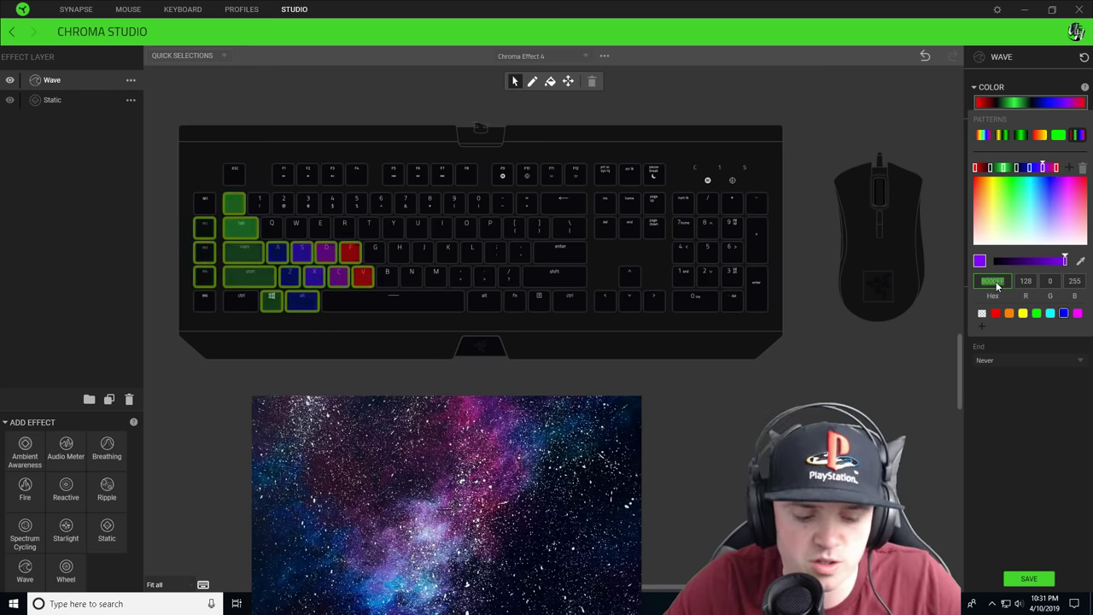
text(04050D)
key(Return)
Set the first red gradient stop to 04050D, brighten it to 0A0D21, and copy that hex code
click(976, 169)
click(994, 282)
text(04050D)
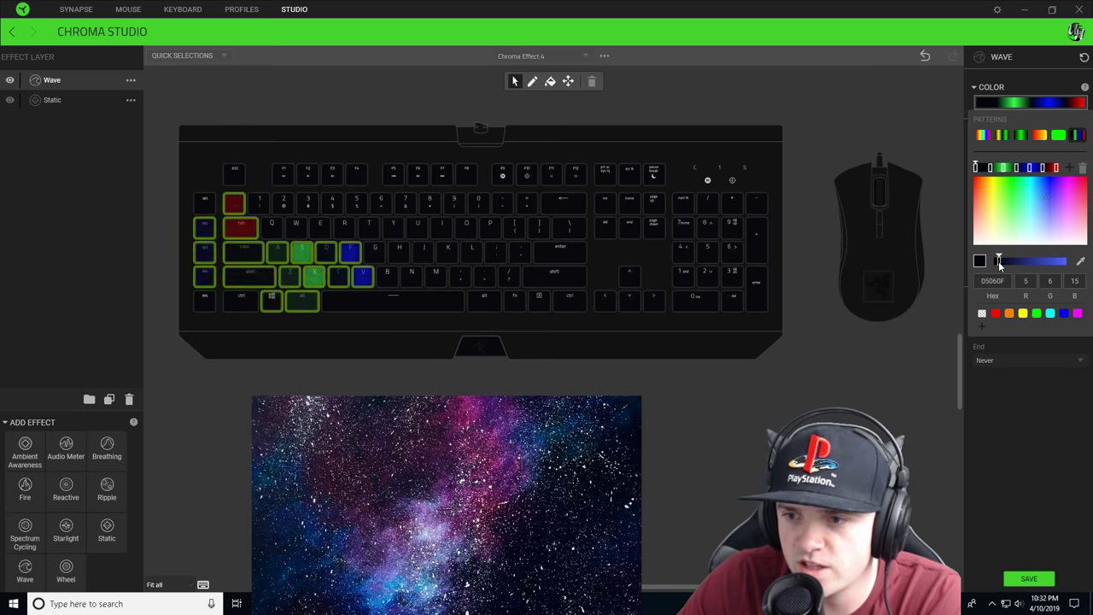
drag(1001, 262, 1004, 261)
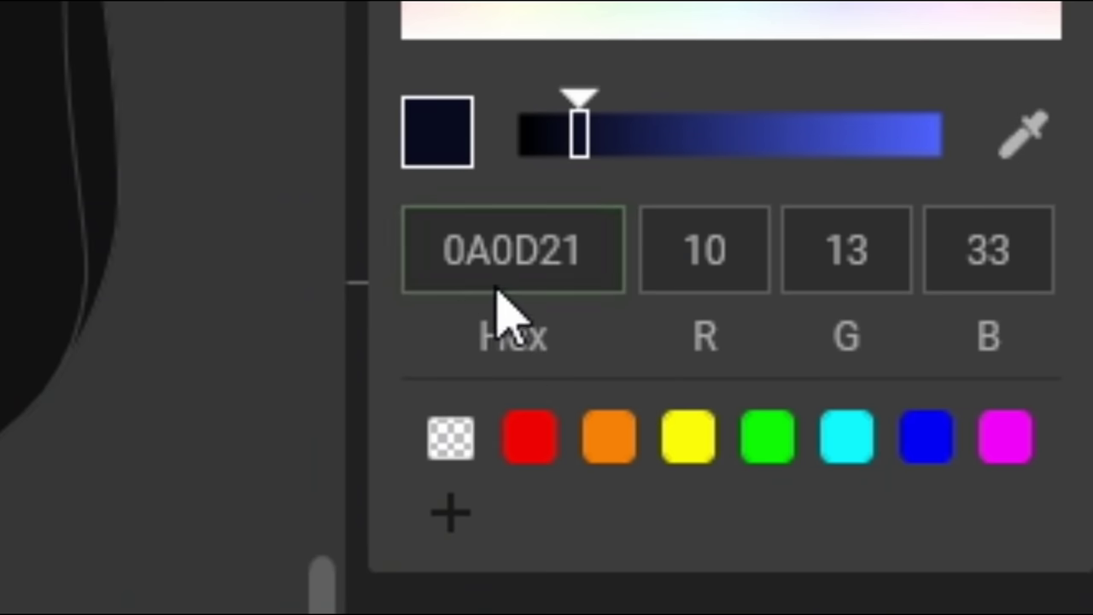
click(541, 274)
key(ctrl+c)
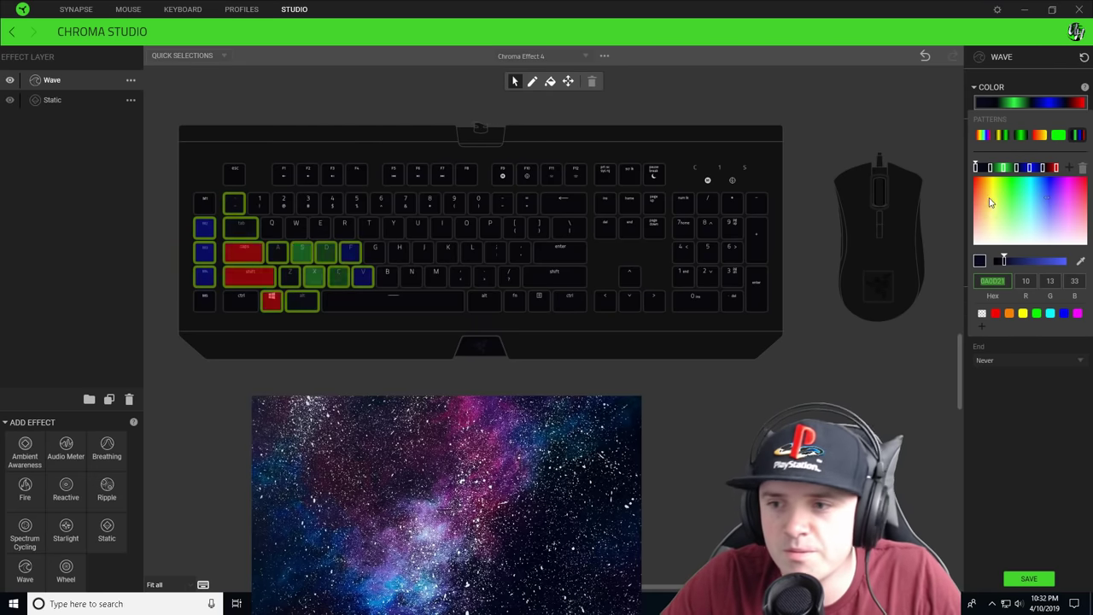
Set the green stop of the wave gradient to hex color 0A0D21
click(1005, 170)
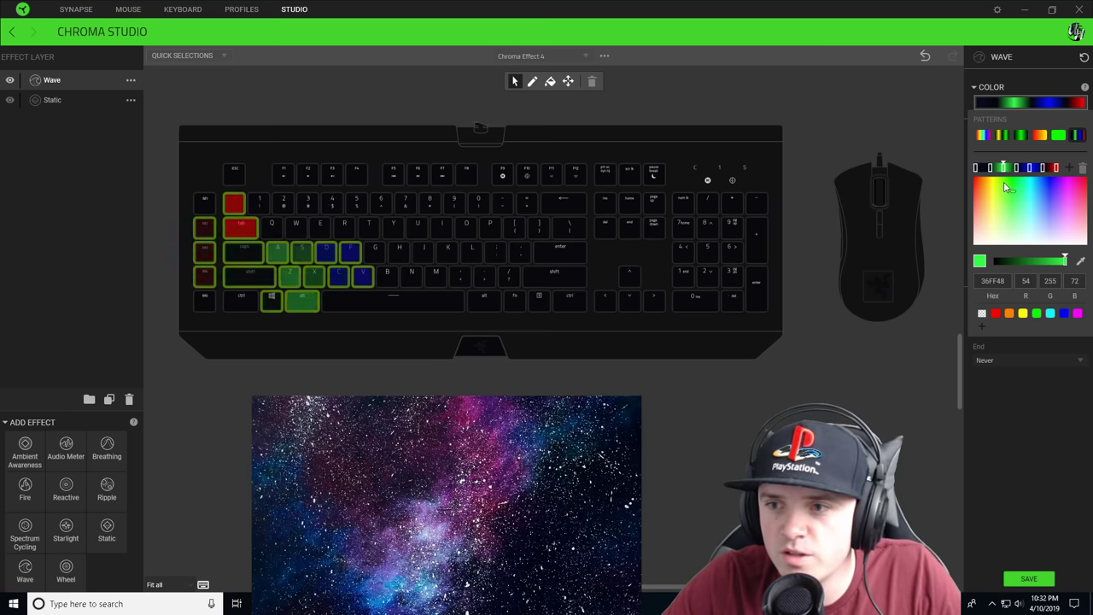
click(1010, 279)
text(0A0D21)
drag(1003, 260, 1065, 260)
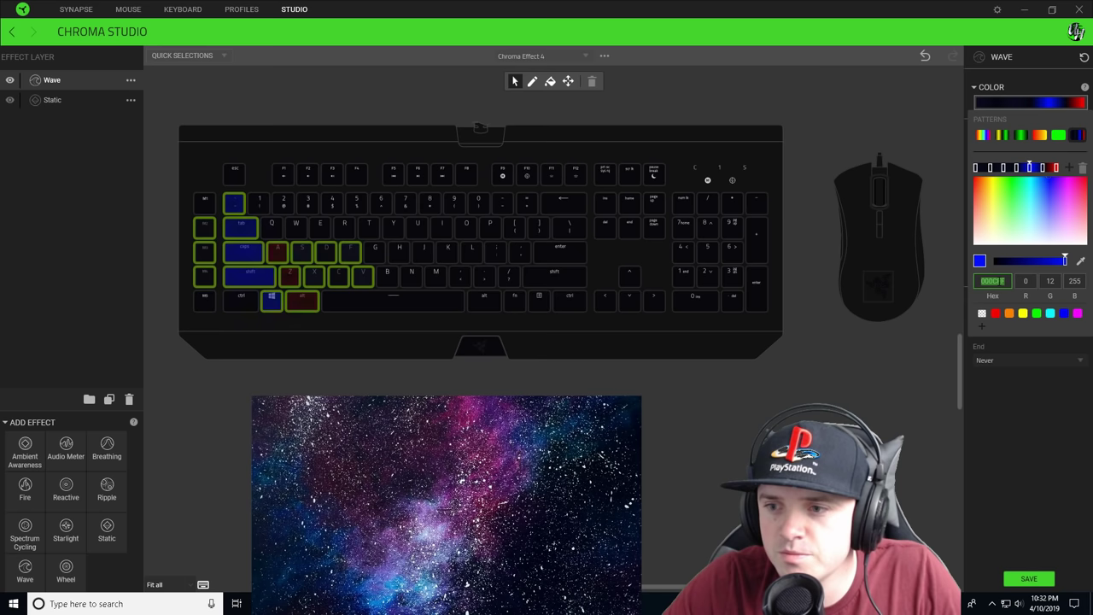
Set the blue stop and the last red stop of the wave gradient to hex color 0A0D21 and save the effect
key(ctrl+z)
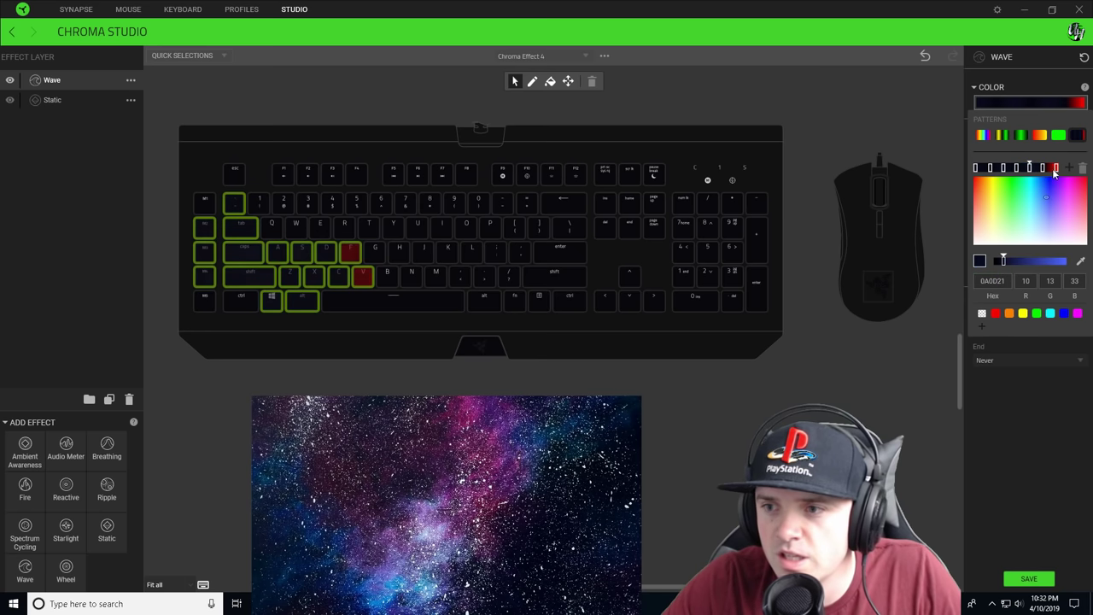
click(1056, 167)
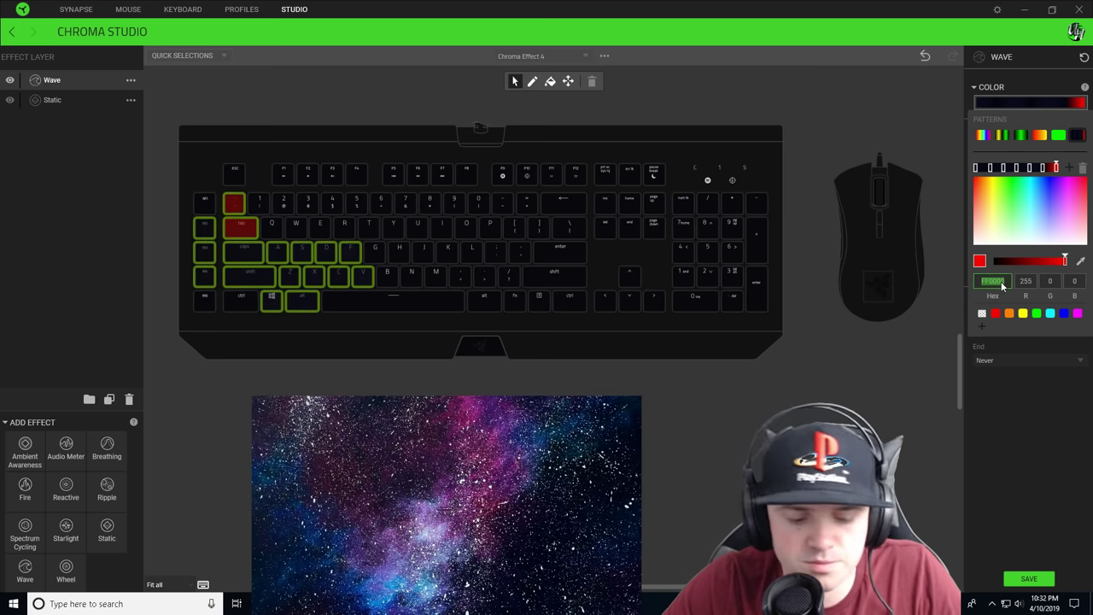
key(ctrl+v)
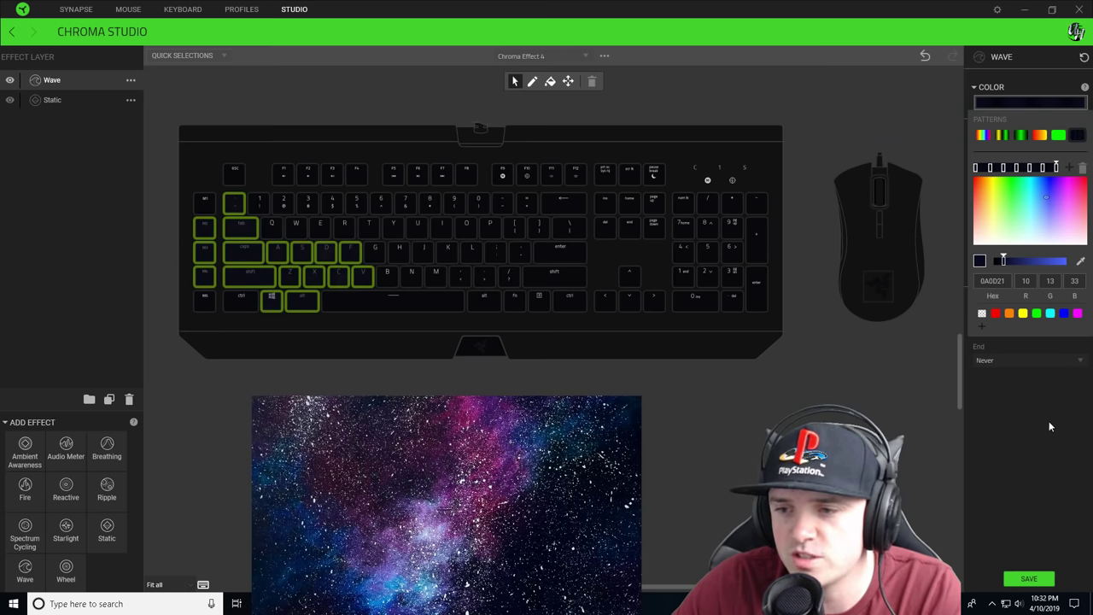
click(1050, 425)
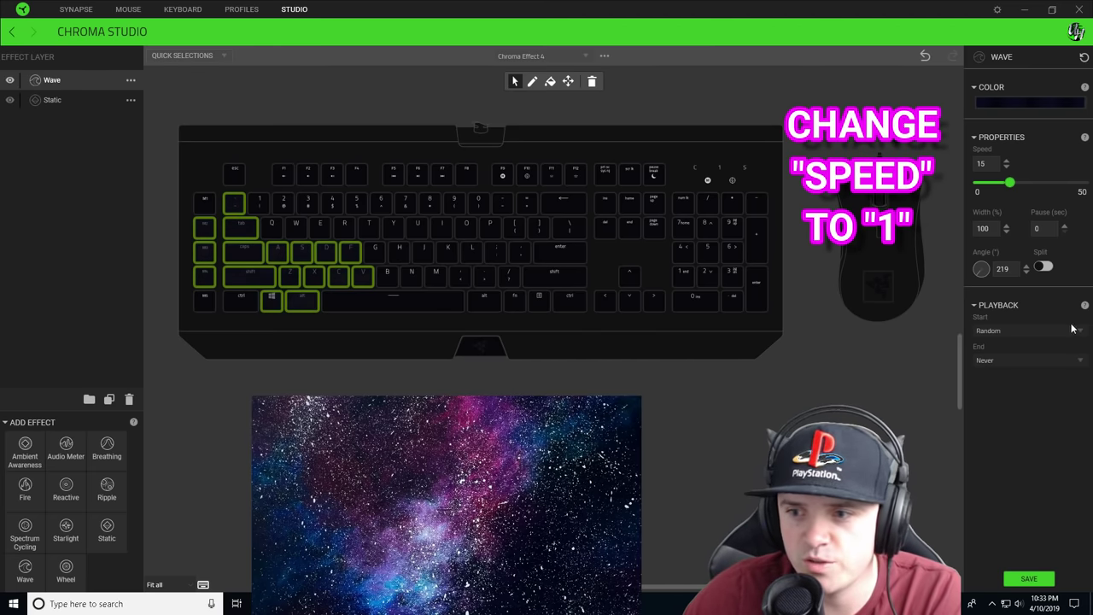
click(1042, 581)
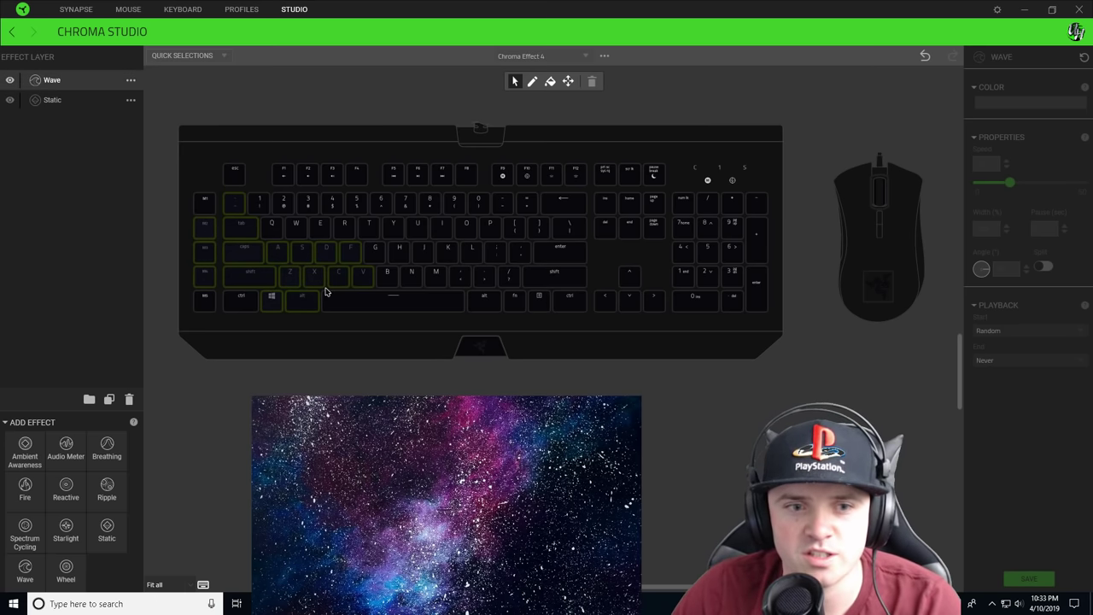
click(350, 260)
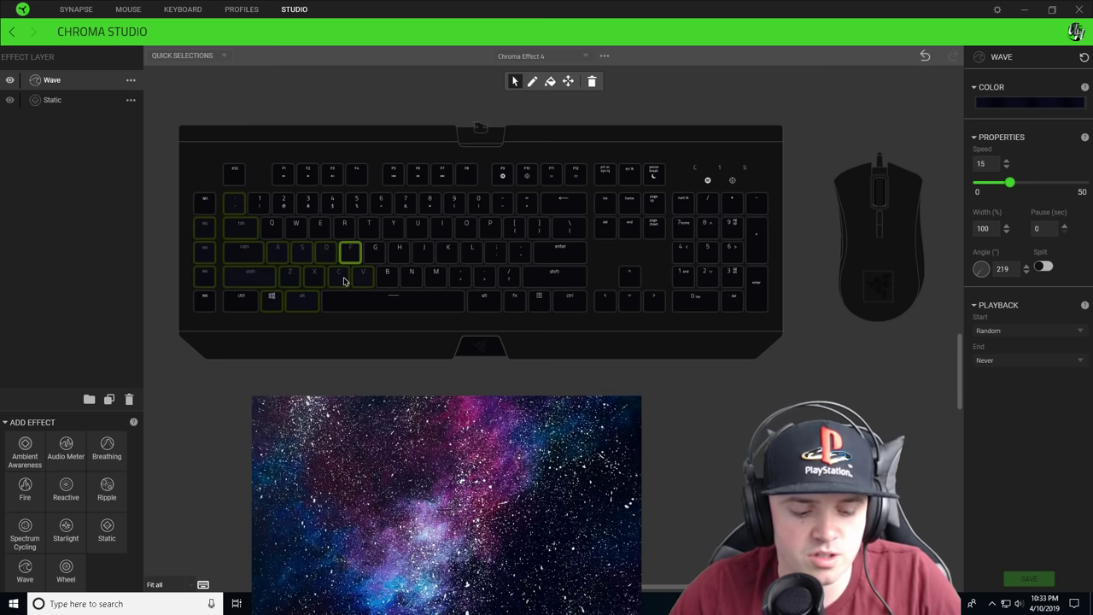
mouse_move(344, 281)
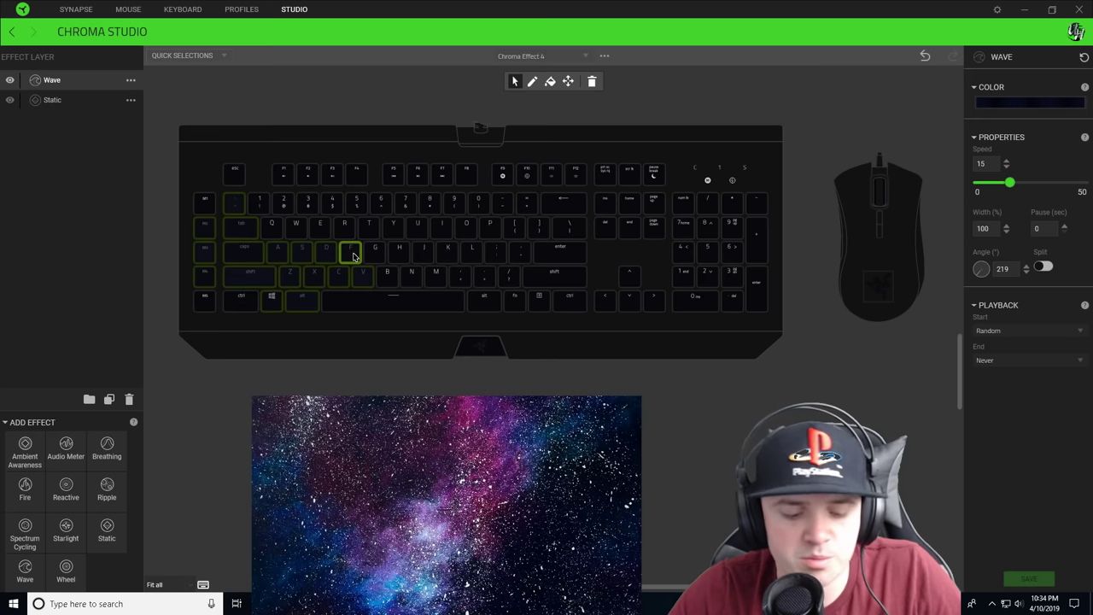
click(845, 118)
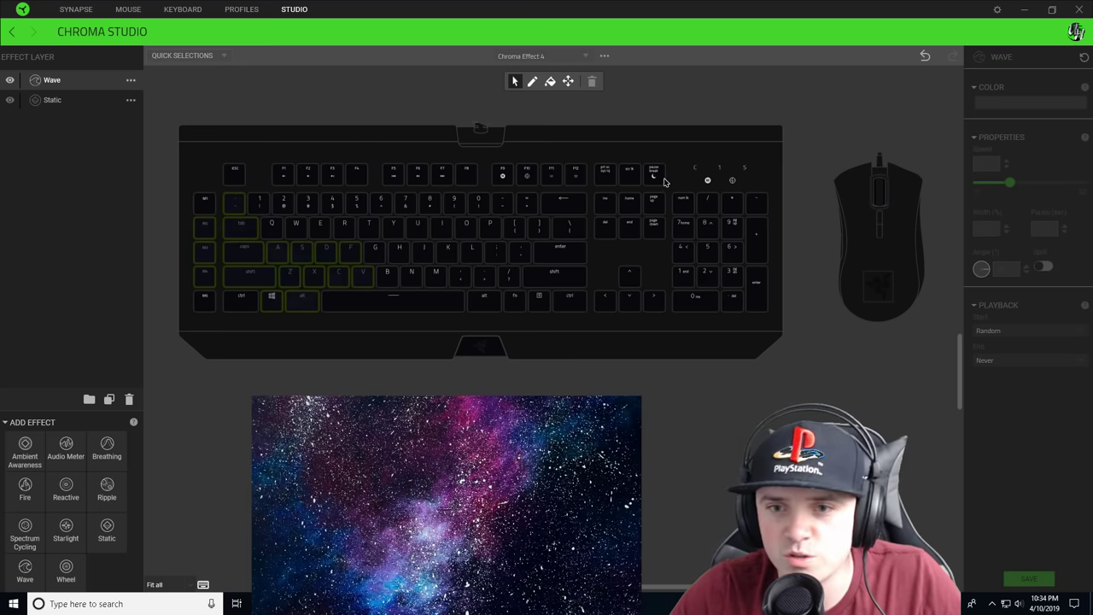
Select the Pause, Insert, Home, Page Up, Delete, End, Page Down, Num Lock and numpad 7 keys and give them the dark blue wave gradient
mouse_move(654, 171)
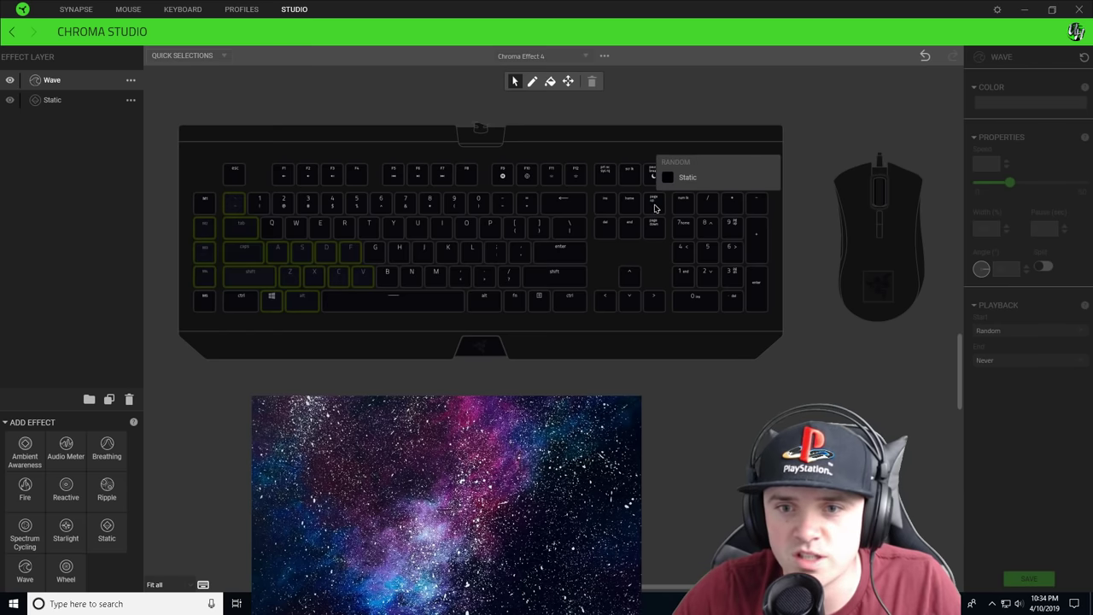
click(654, 207)
click(654, 228)
click(630, 203)
click(629, 228)
click(684, 203)
click(655, 173)
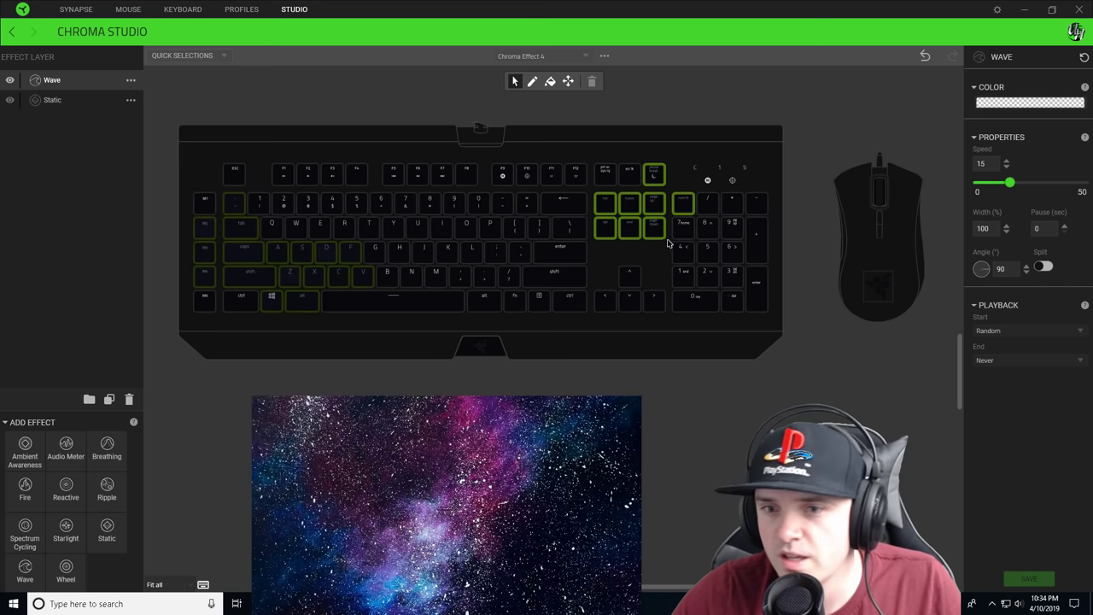
click(682, 228)
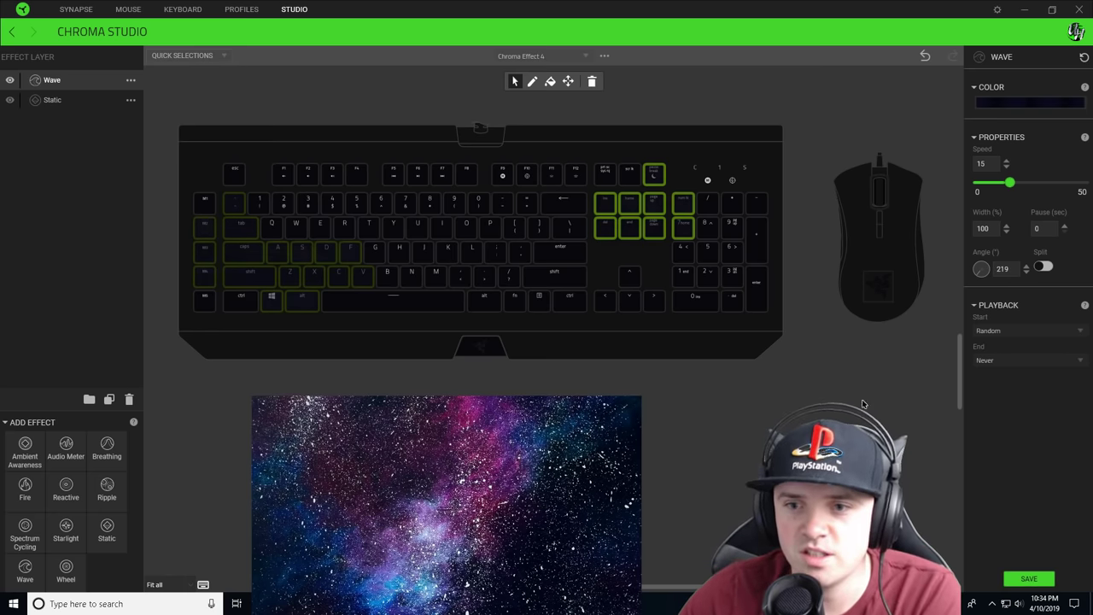
Set the wave angle of the selected navigation and numpad keys to 127° and save the effect
click(988, 281)
click(991, 278)
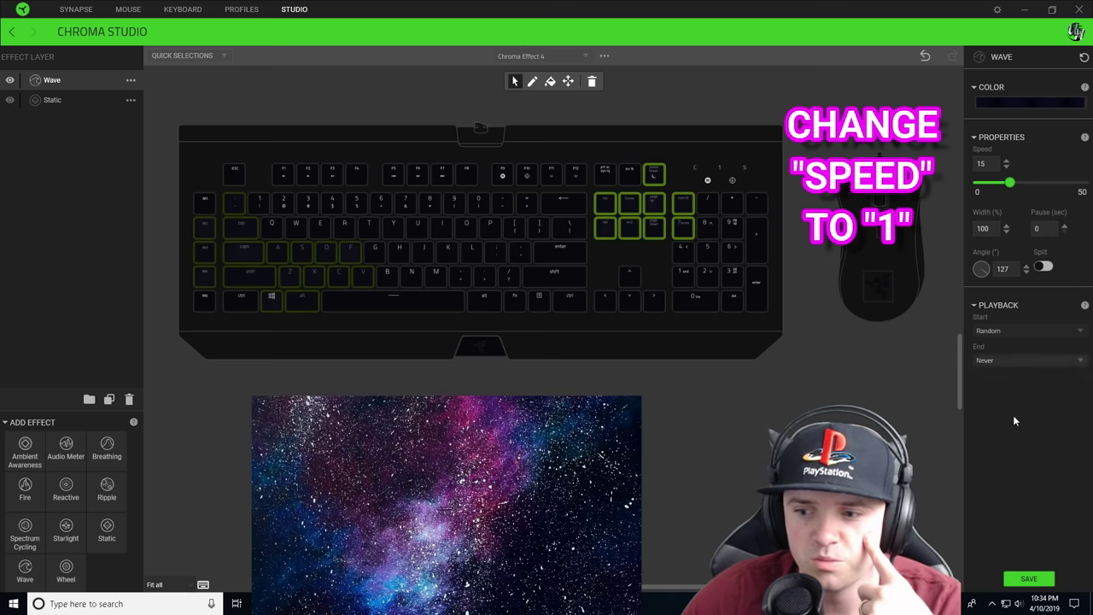
click(1031, 580)
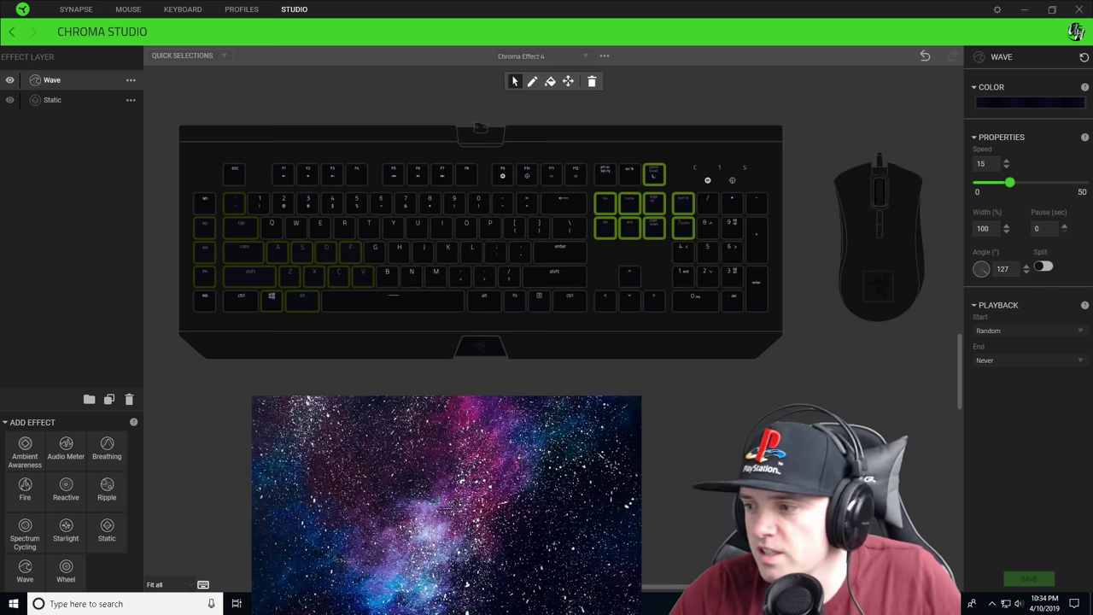
Apply the dark blue wave gradient to the numpad Enter key at a 121° angle, save the effect and clear the selection
click(755, 299)
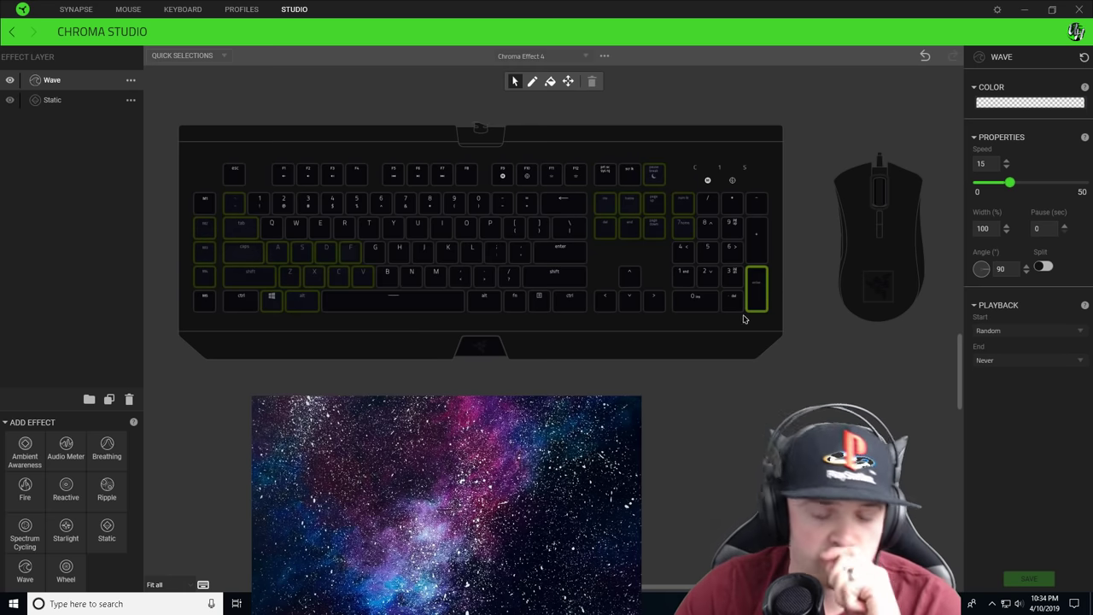
click(730, 298)
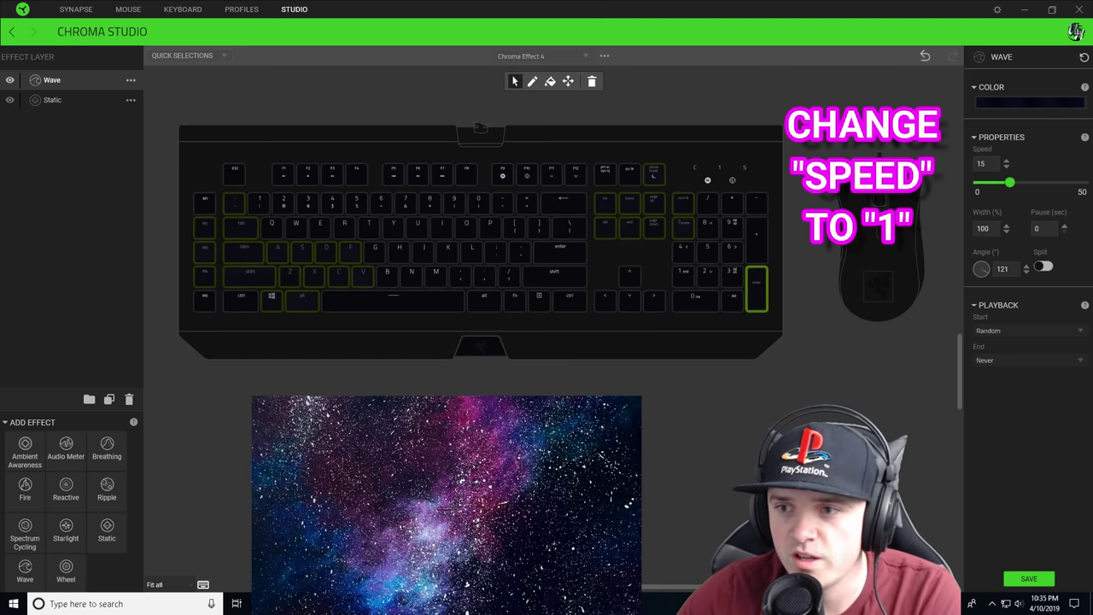
click(1029, 578)
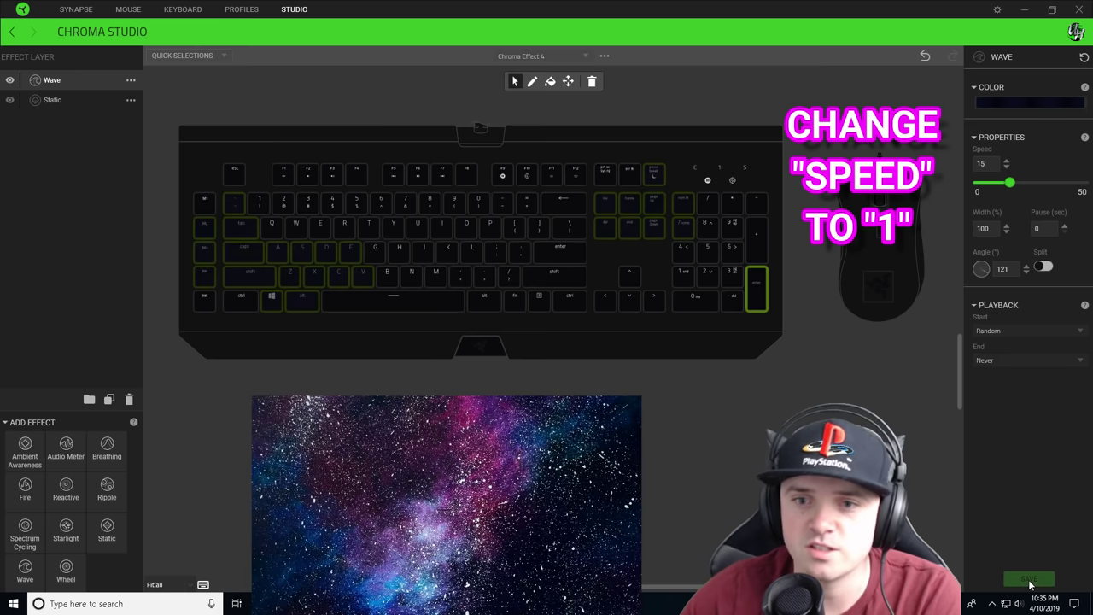
key(Escape)
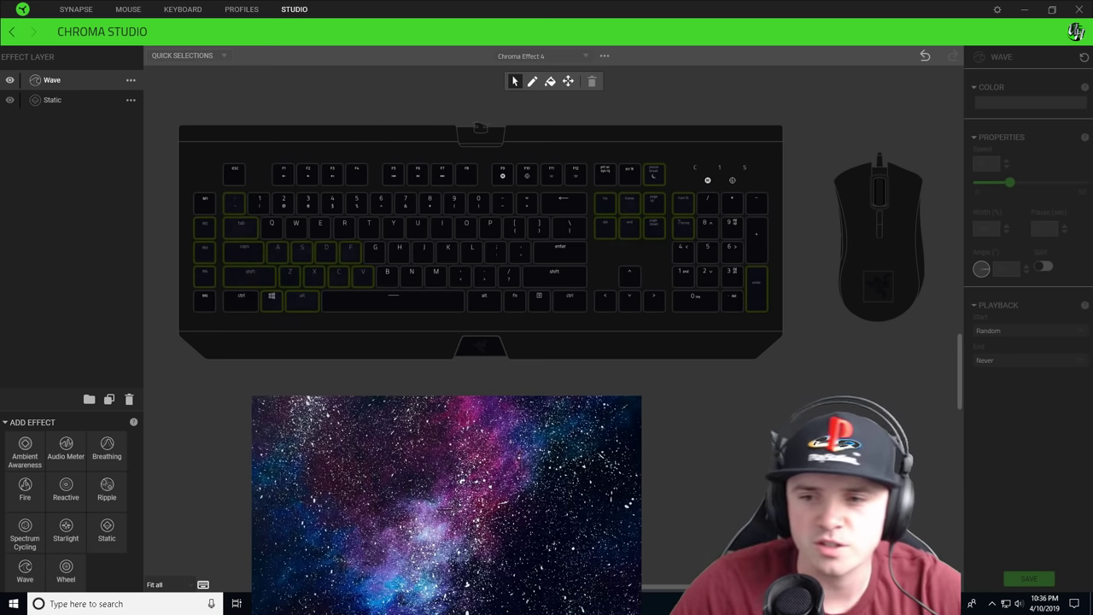
Rename the Wave effect layer as Dark Blue
right_click(69, 80)
click(115, 93)
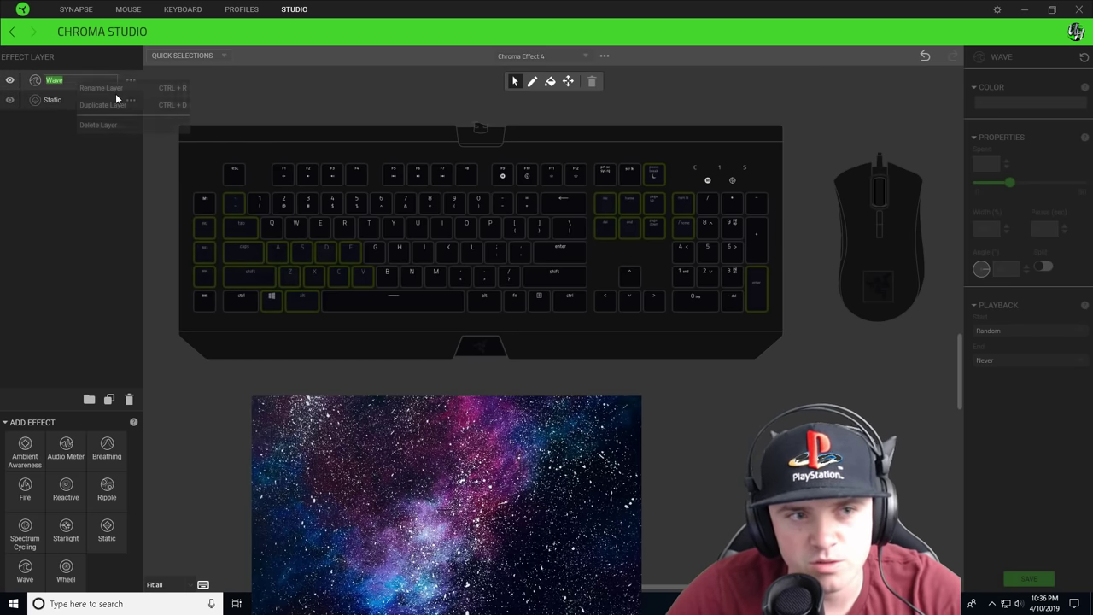
text(Dark Blue)
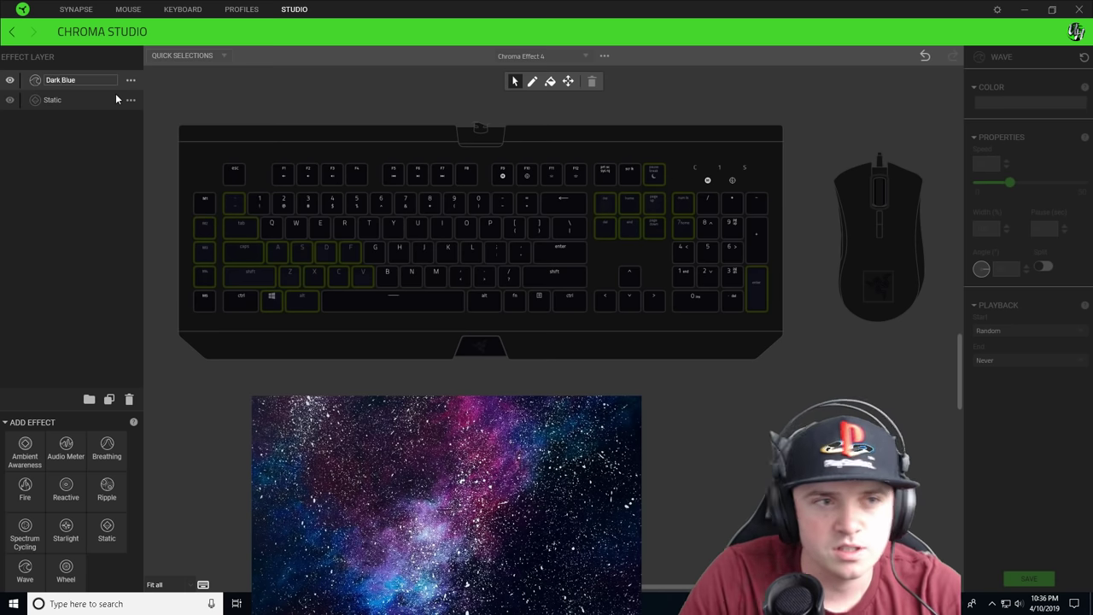
key(Return)
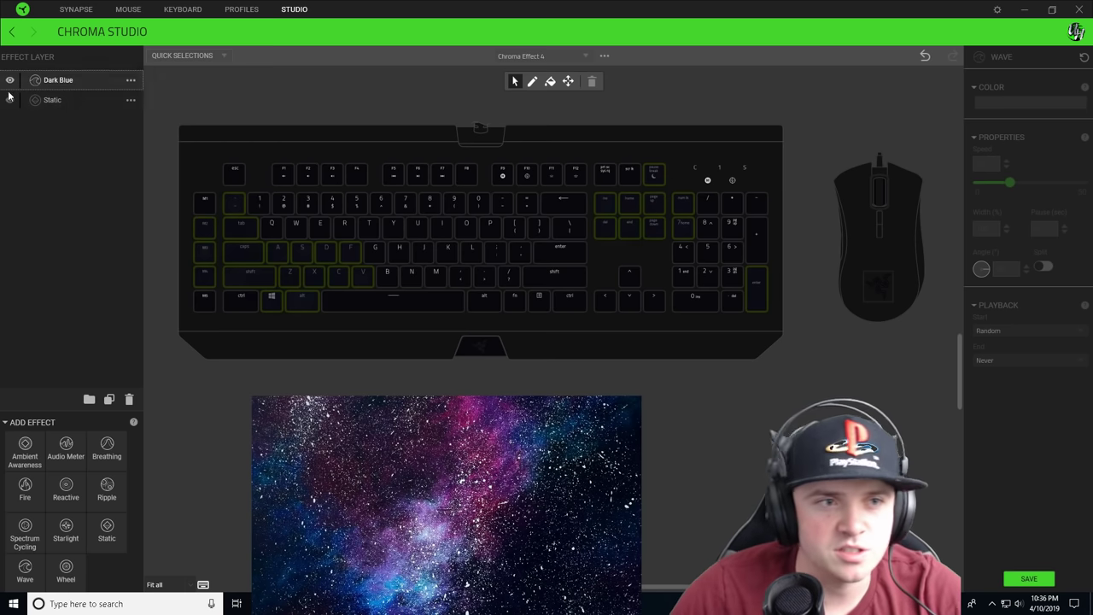
Add another Wave effect layer above Dark Blue and rename it Dark Red
click(25, 571)
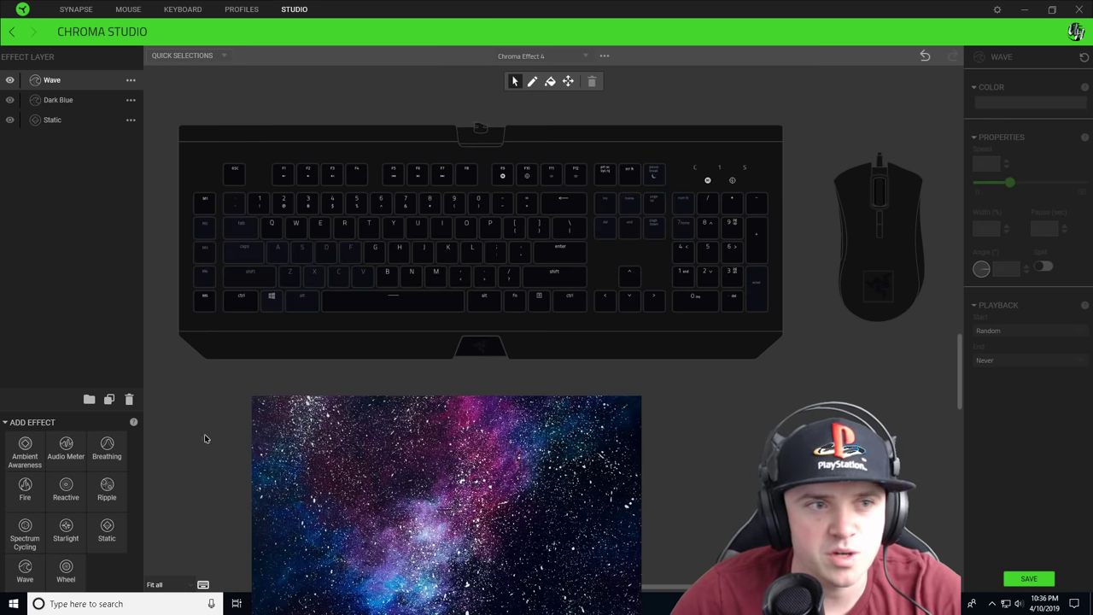
right_click(72, 76)
click(104, 86)
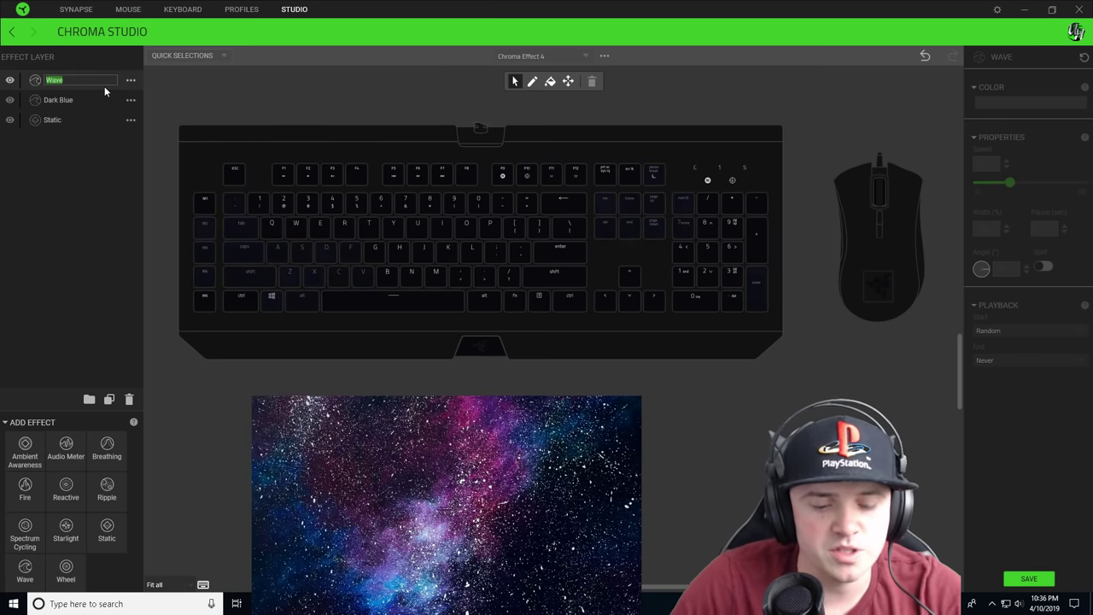
text(Dark)
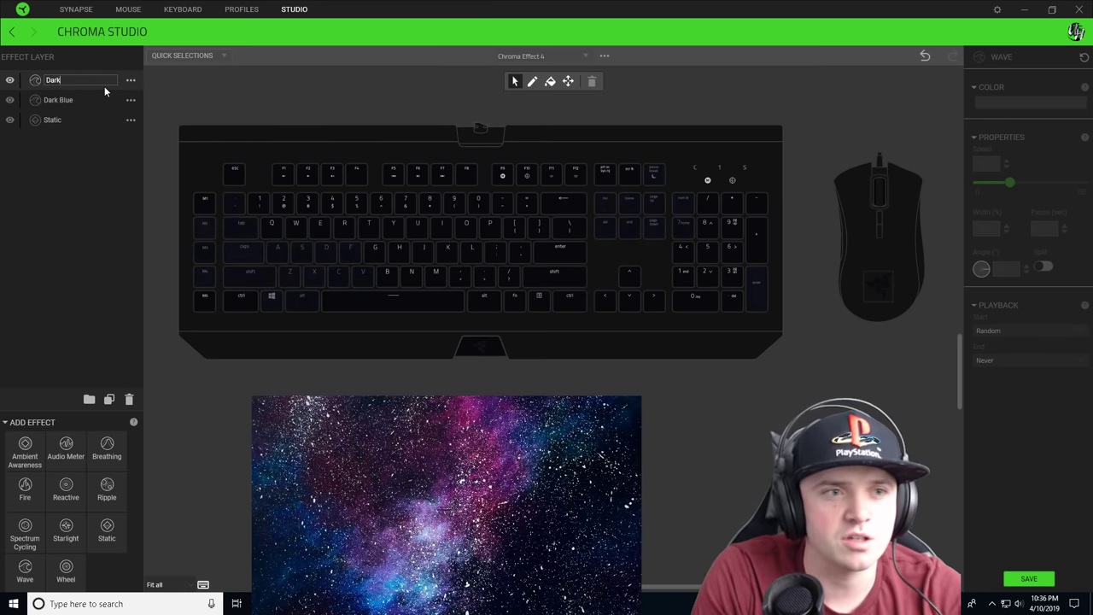
text( Red)
key(Return)
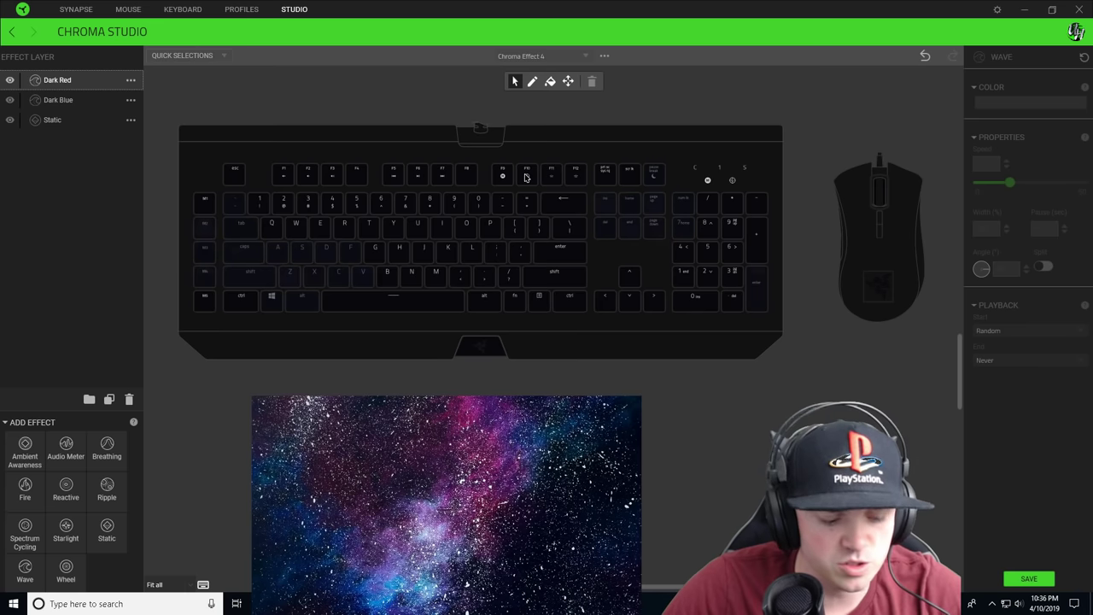
click(240, 181)
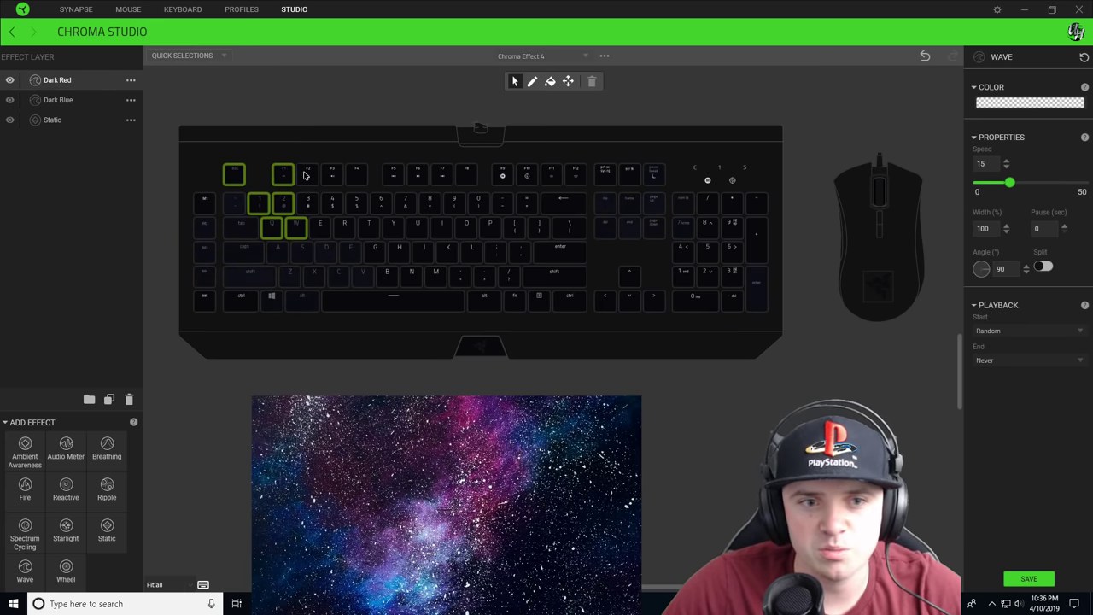
drag(421, 159, 533, 286)
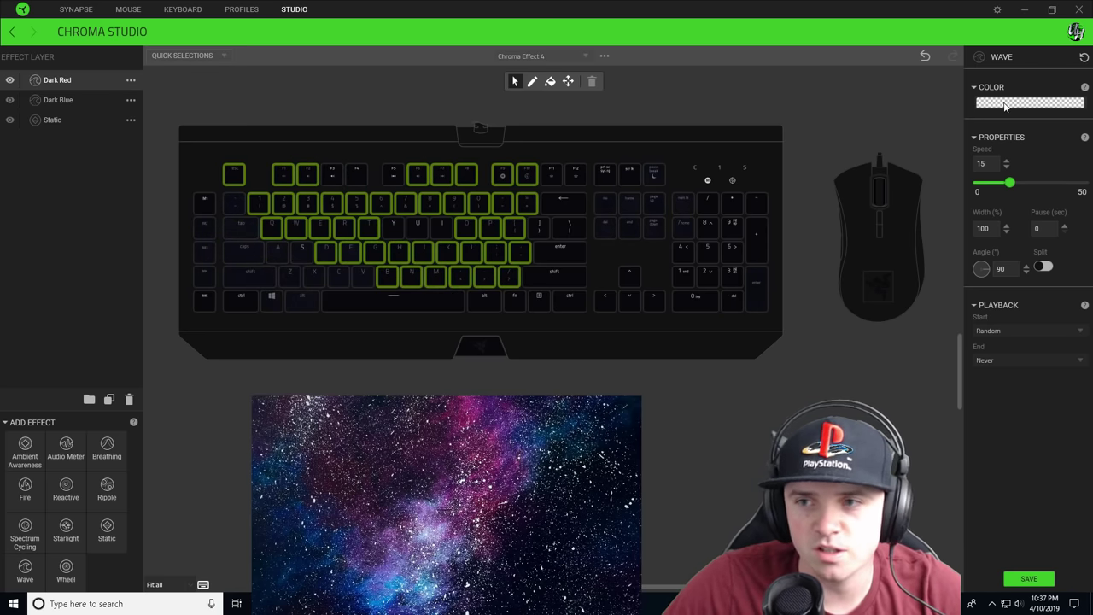
click(1026, 106)
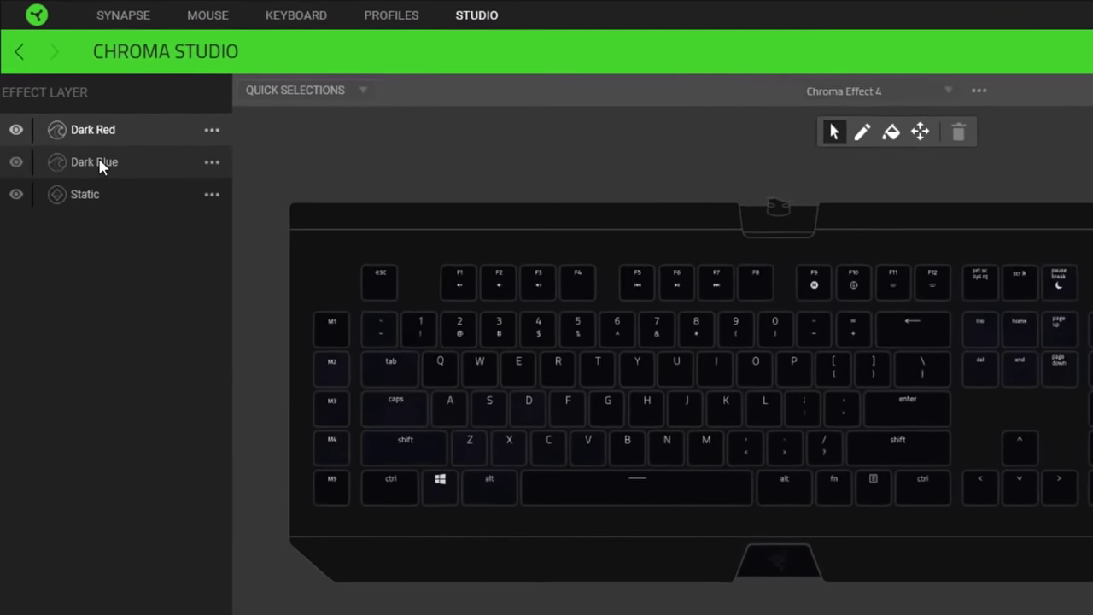
click(97, 160)
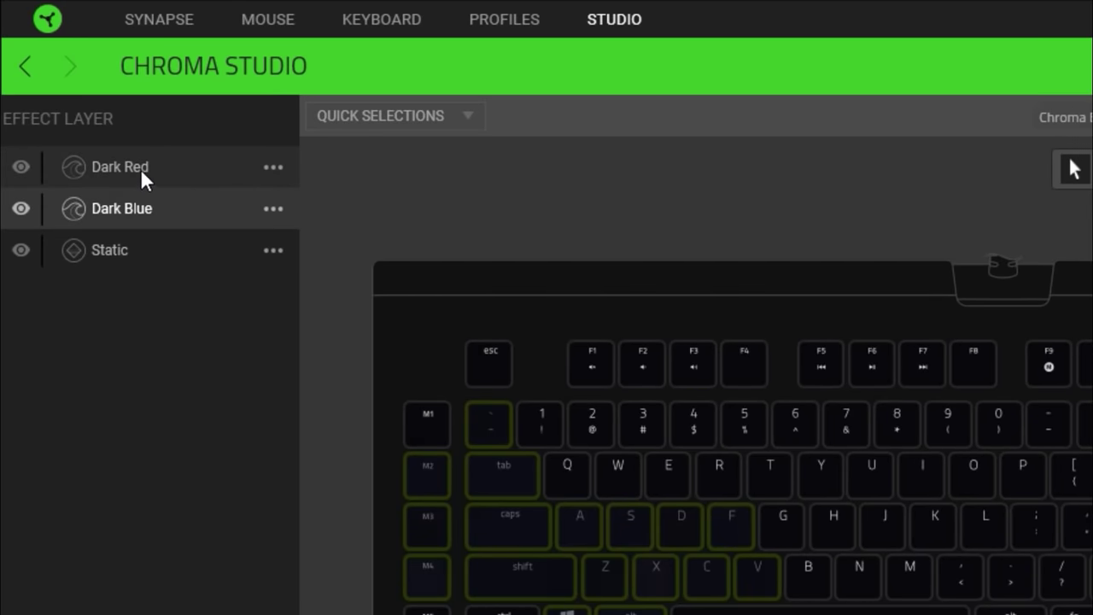
click(140, 168)
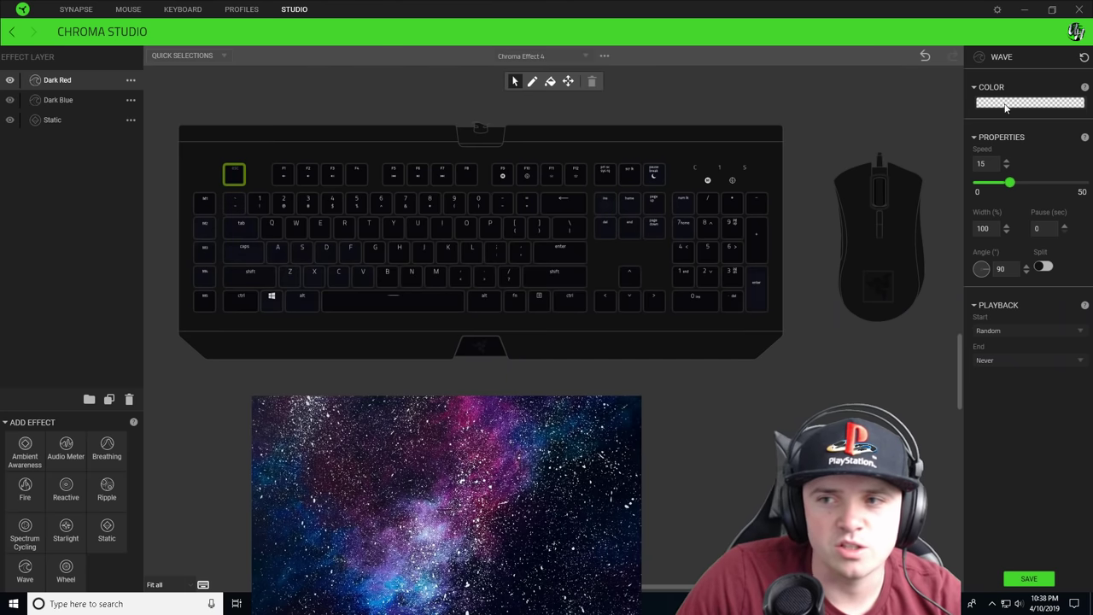
click(1017, 104)
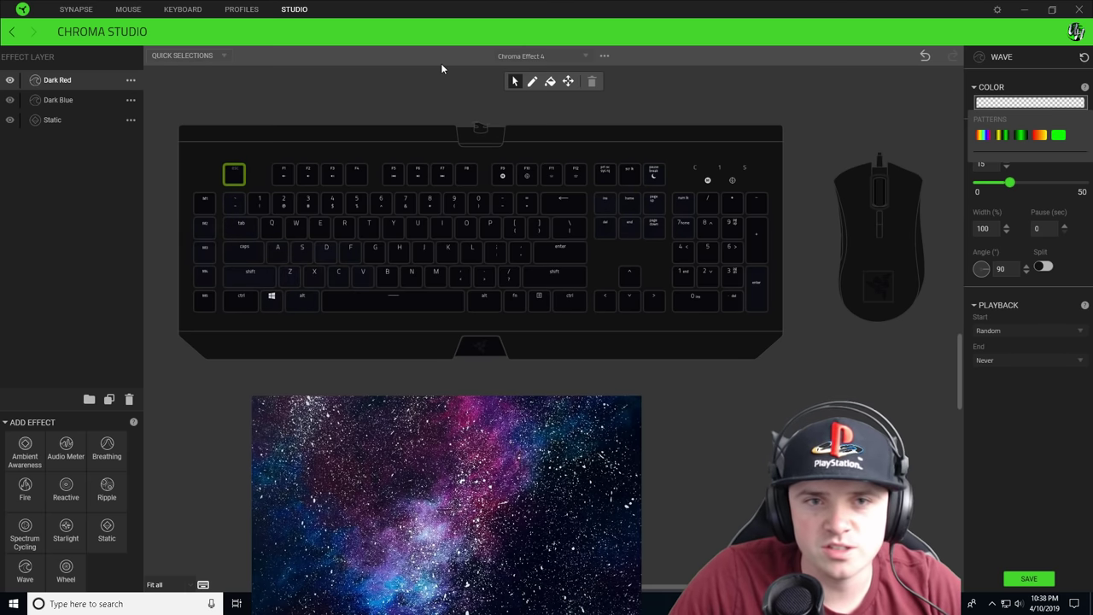
Select Esc, most function and number-row keys and the diagonal letter bands on the Dark Red layer, and apply the rainbow gradient pattern
drag(262, 137, 333, 289)
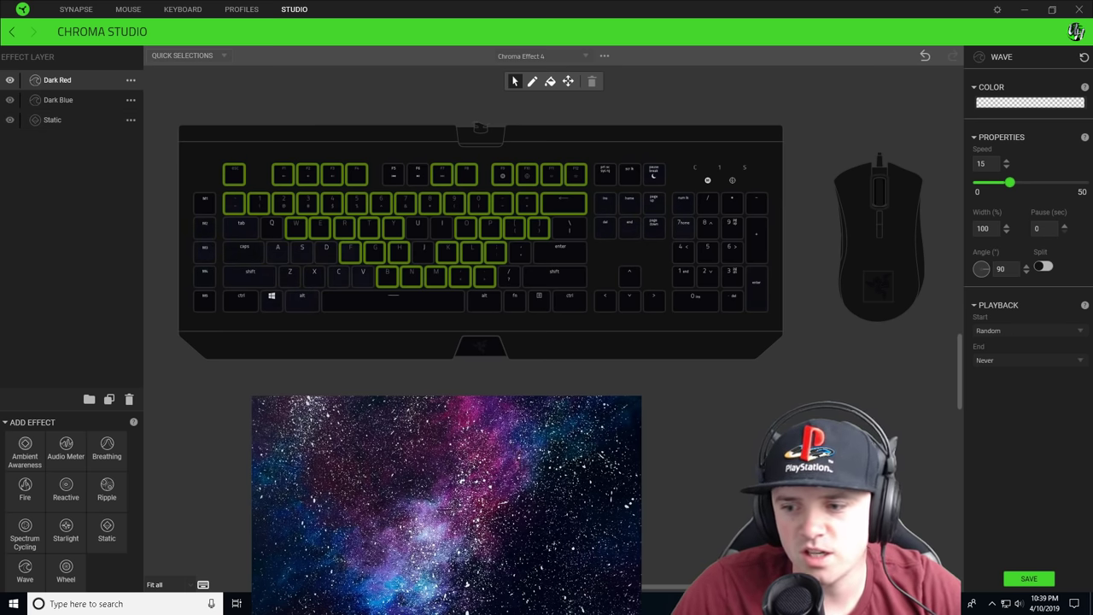
click(1003, 104)
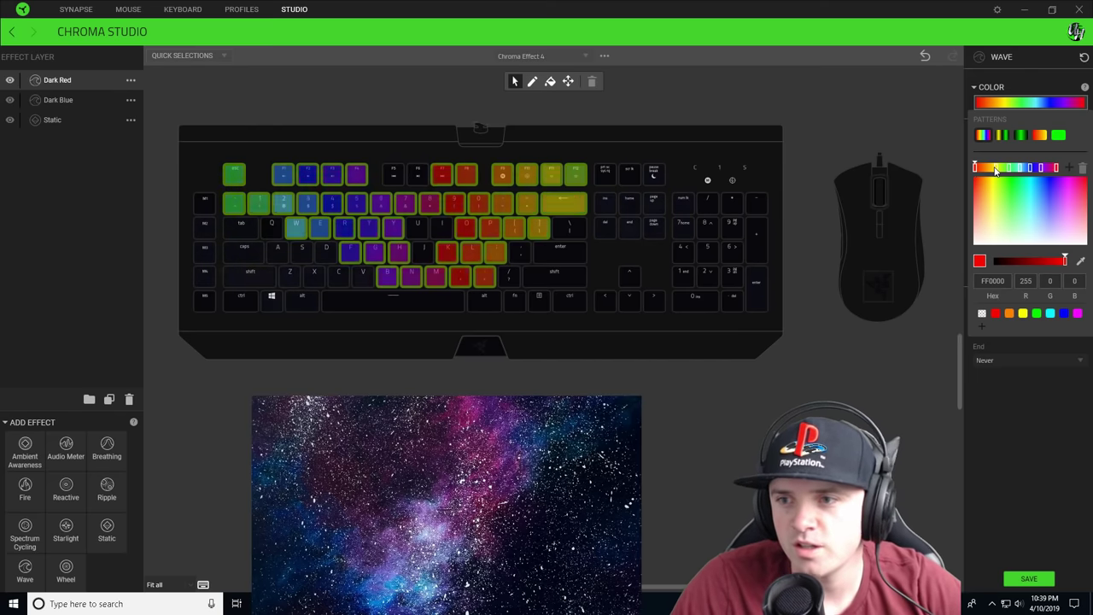
Set the Dark Red gradient's fourth color stop to near-black purple 0D030F and pick up its hex value for reuse
click(989, 170)
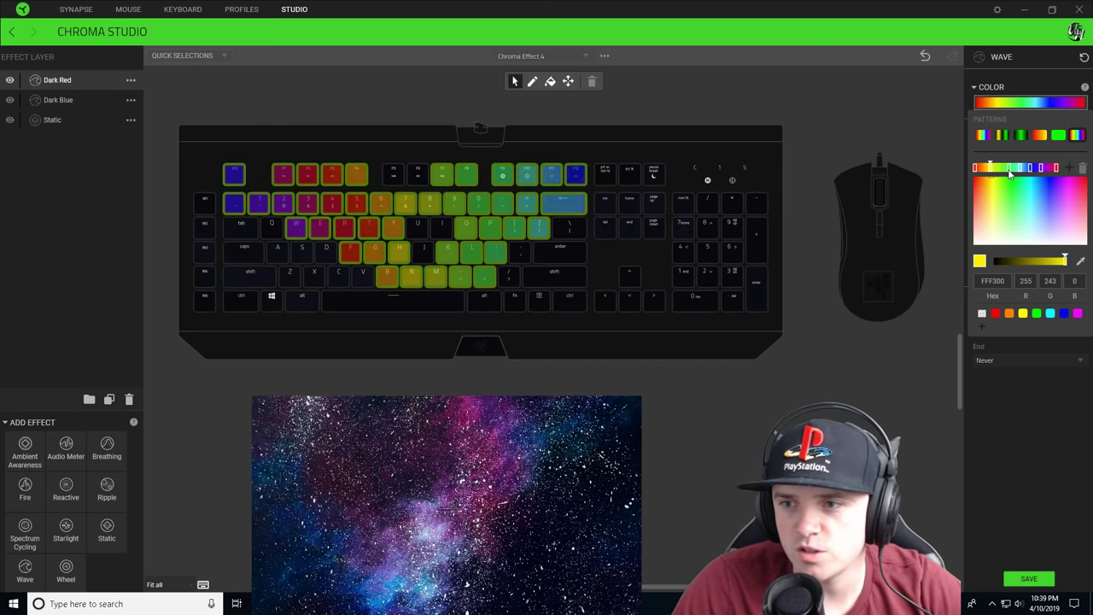
click(1021, 169)
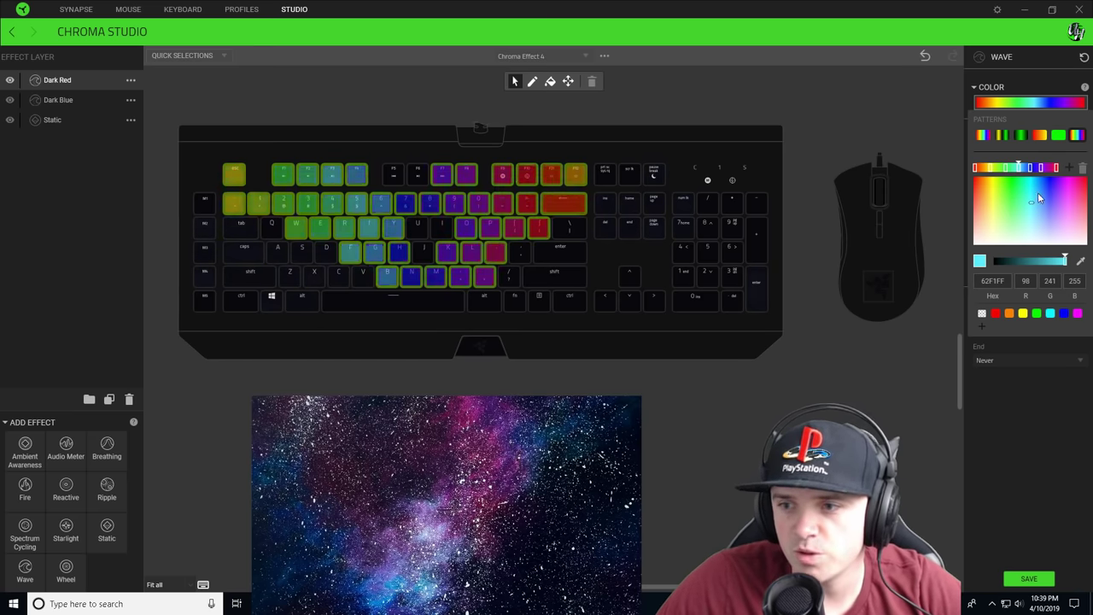
click(1076, 218)
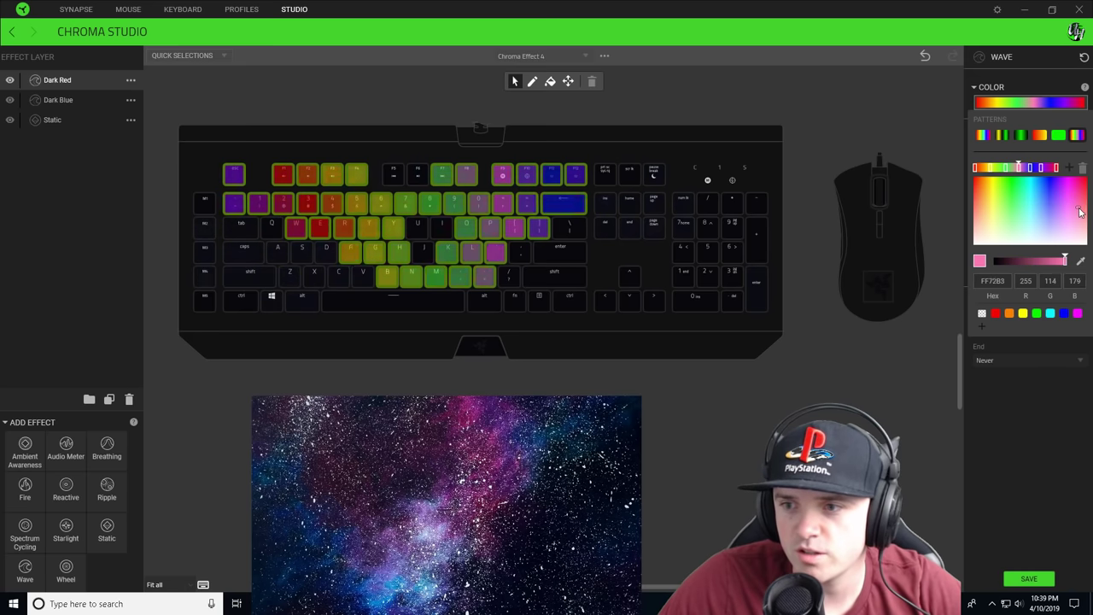
drag(1064, 260, 999, 261)
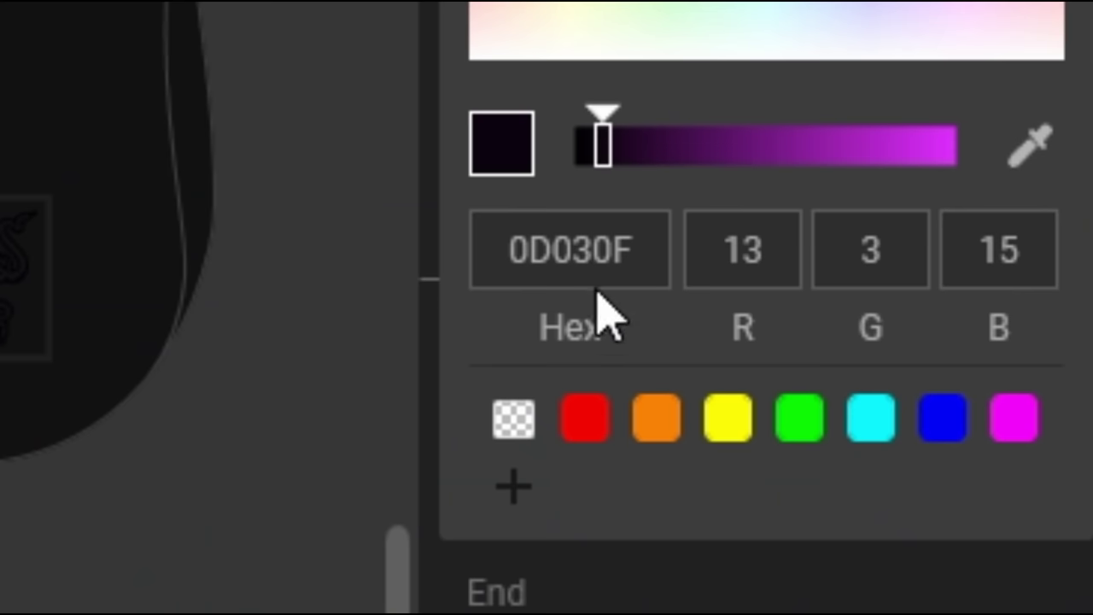
click(983, 287)
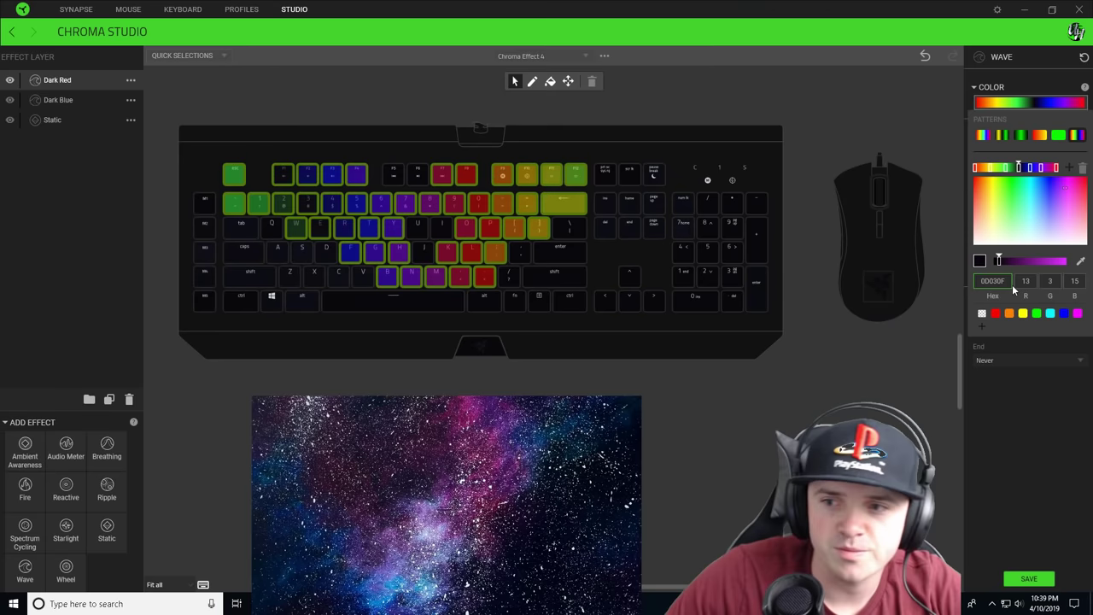
click(671, 260)
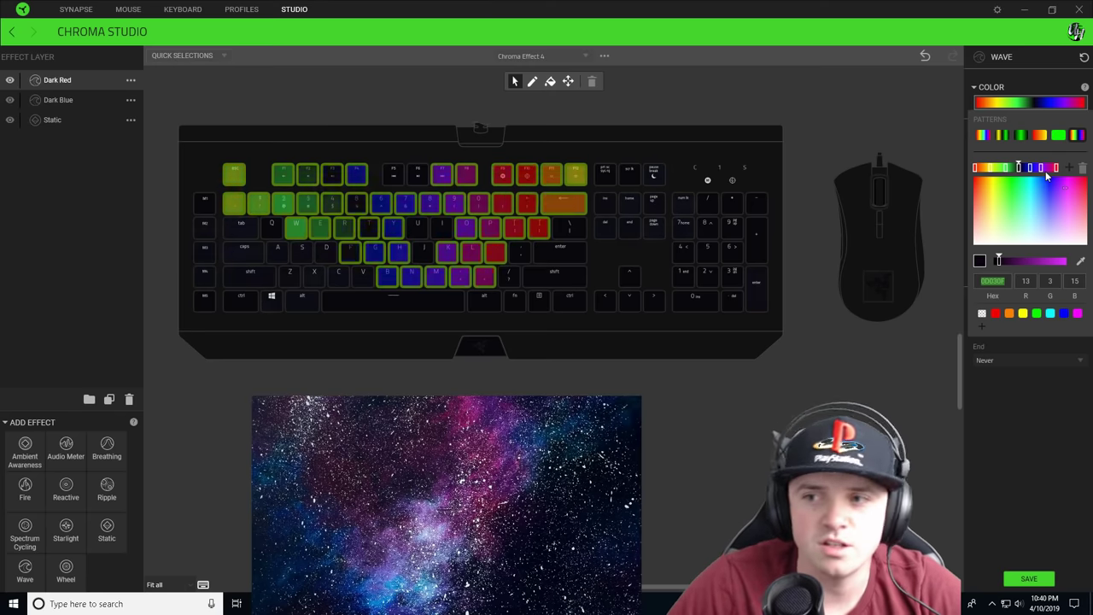
Set the second and sixth color stops of the Dark Red gradient to 0D030F
click(991, 169)
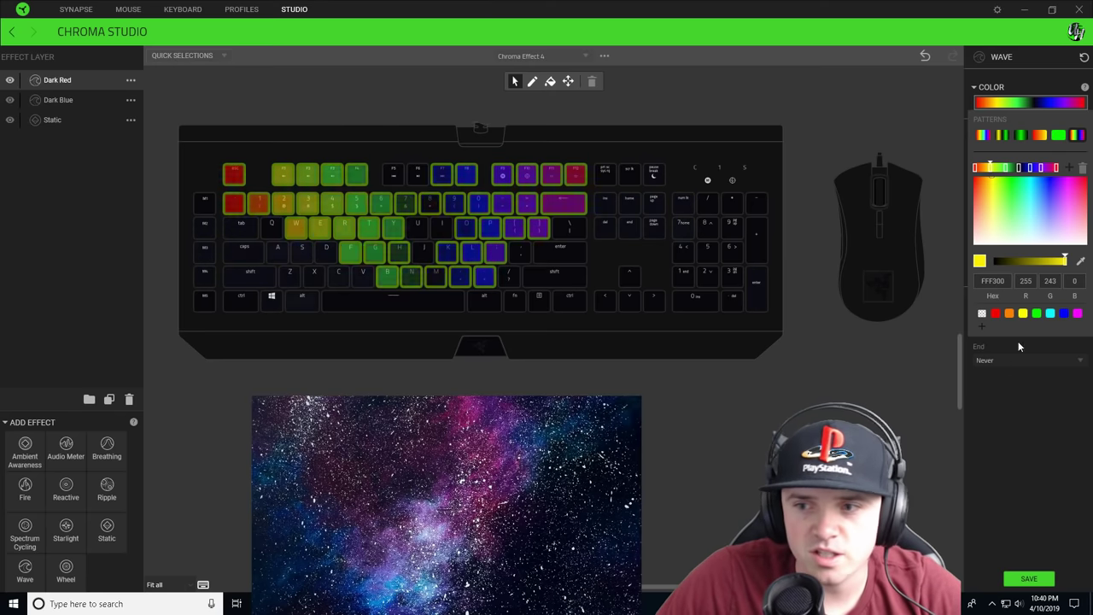
double_click(998, 283)
text(0D030F)
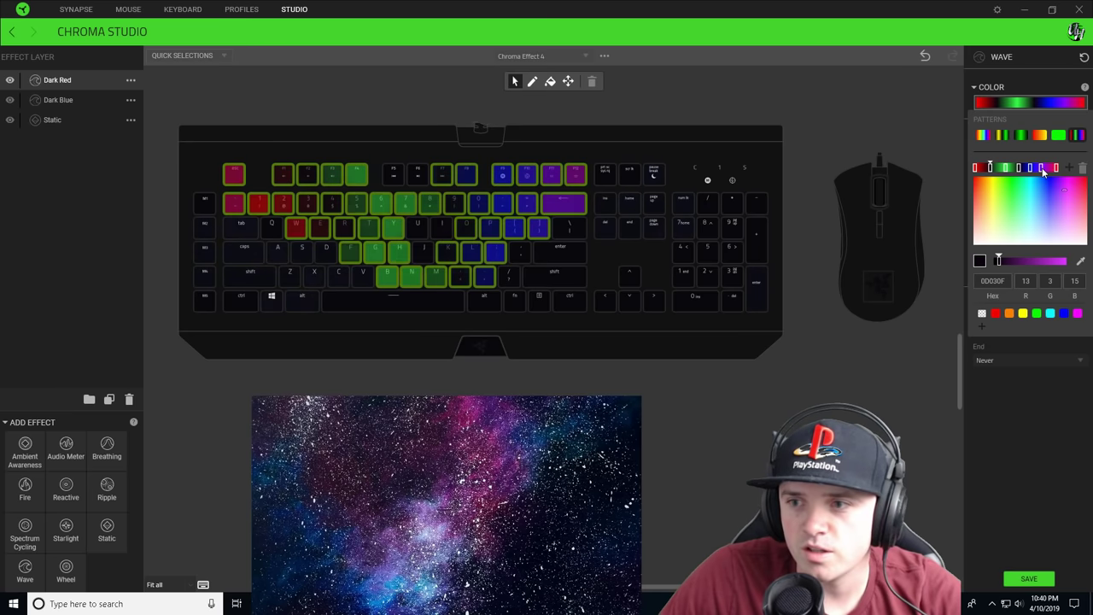
click(1041, 168)
double_click(996, 281)
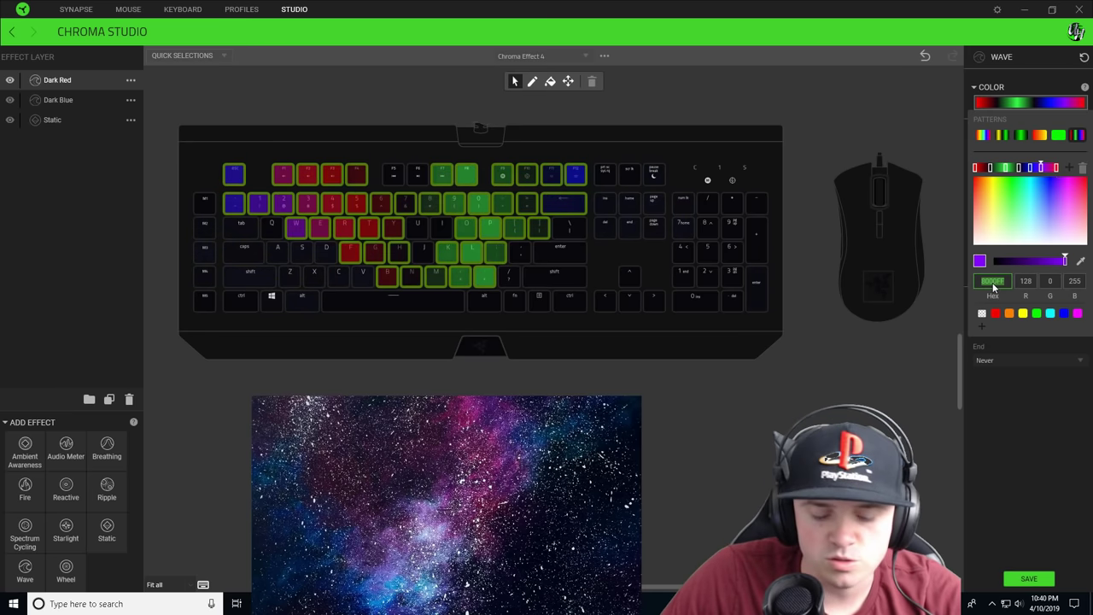
text(0D030F)
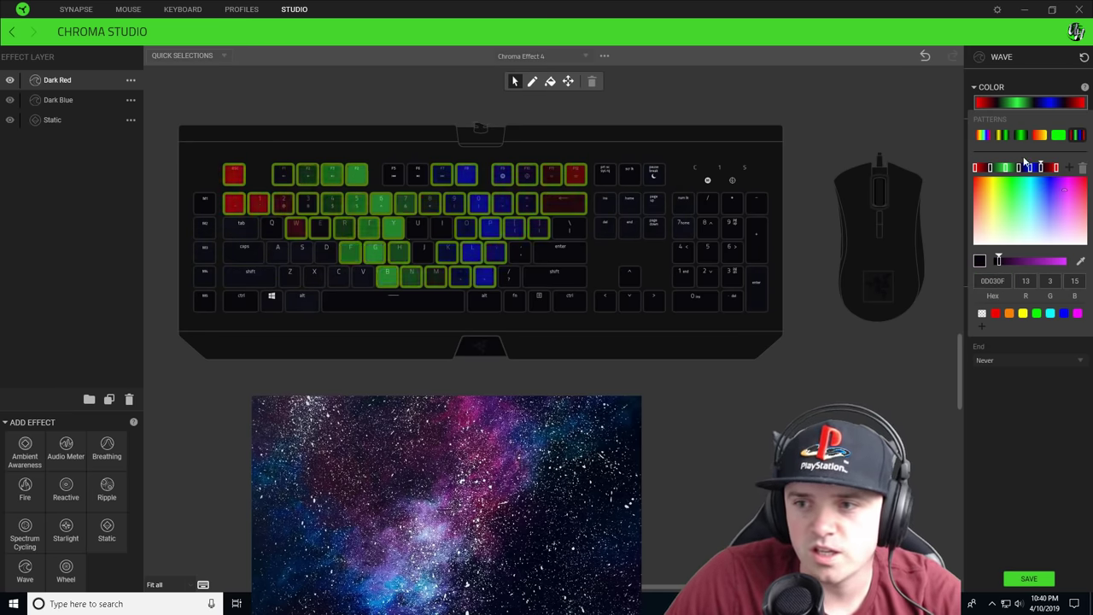
Set the first color stop of the Dark Red gradient to dark purple 210826
click(977, 168)
double_click(995, 281)
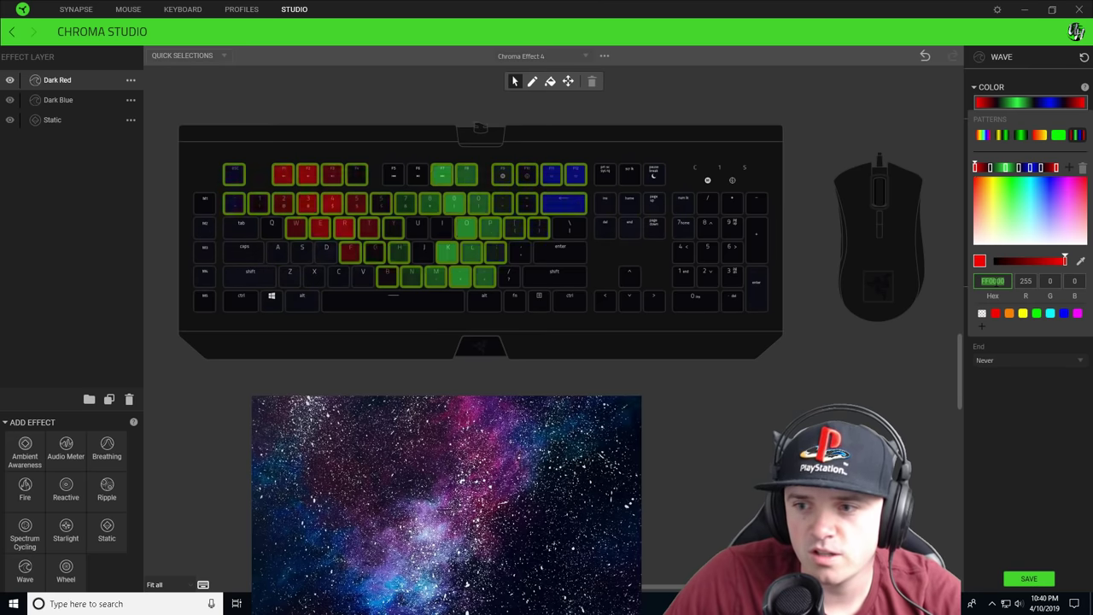
text(0D030F)
key(Return)
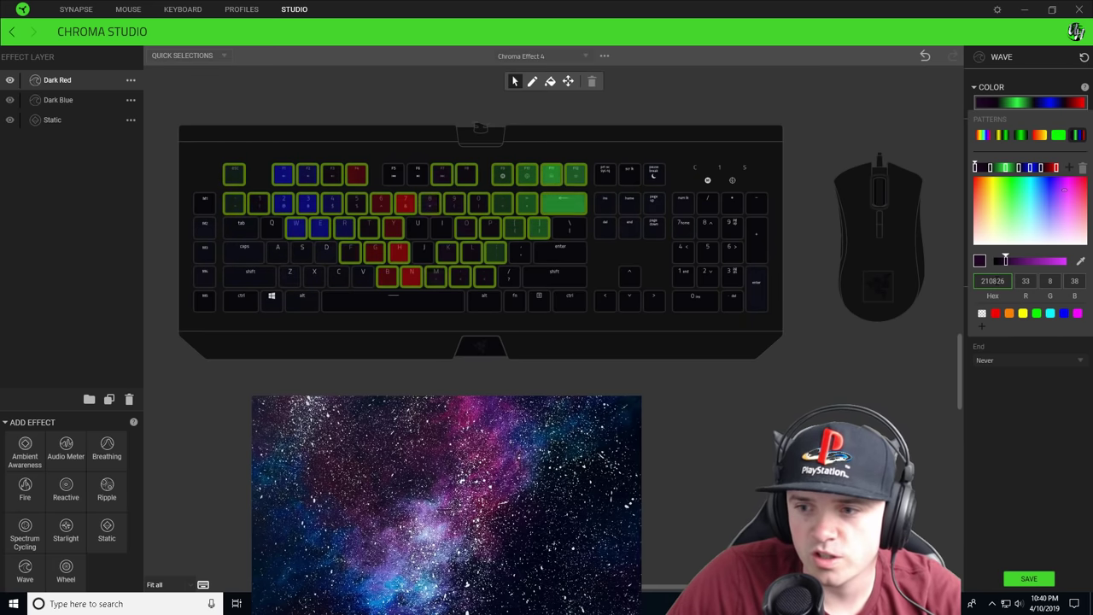
click(1032, 361)
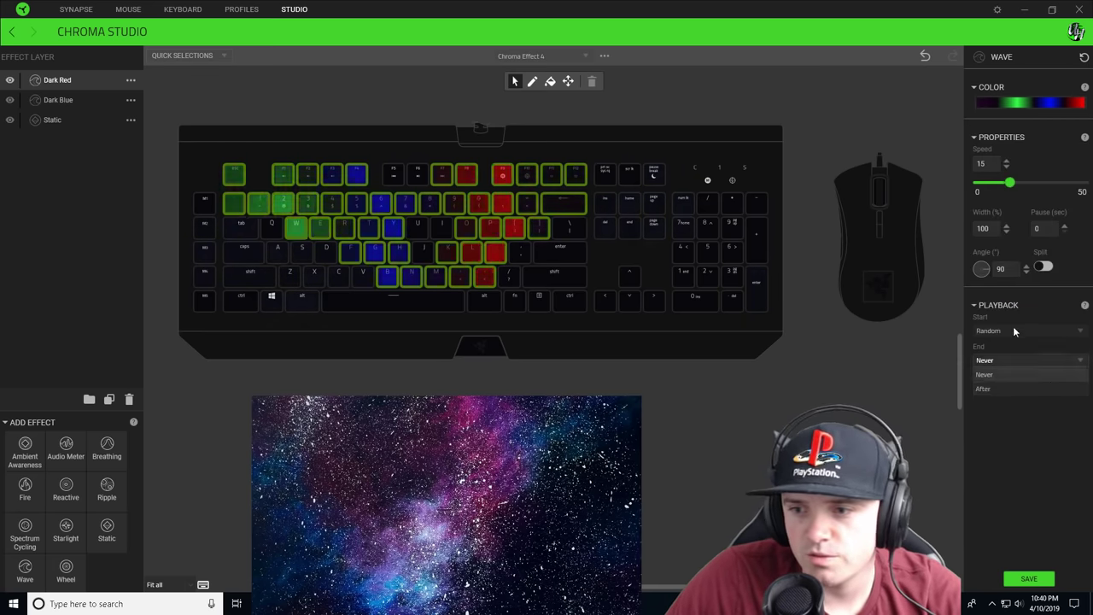
Set the third, fifth and last color stops of the Dark Red gradient to 210826 and close the color editor
click(1002, 101)
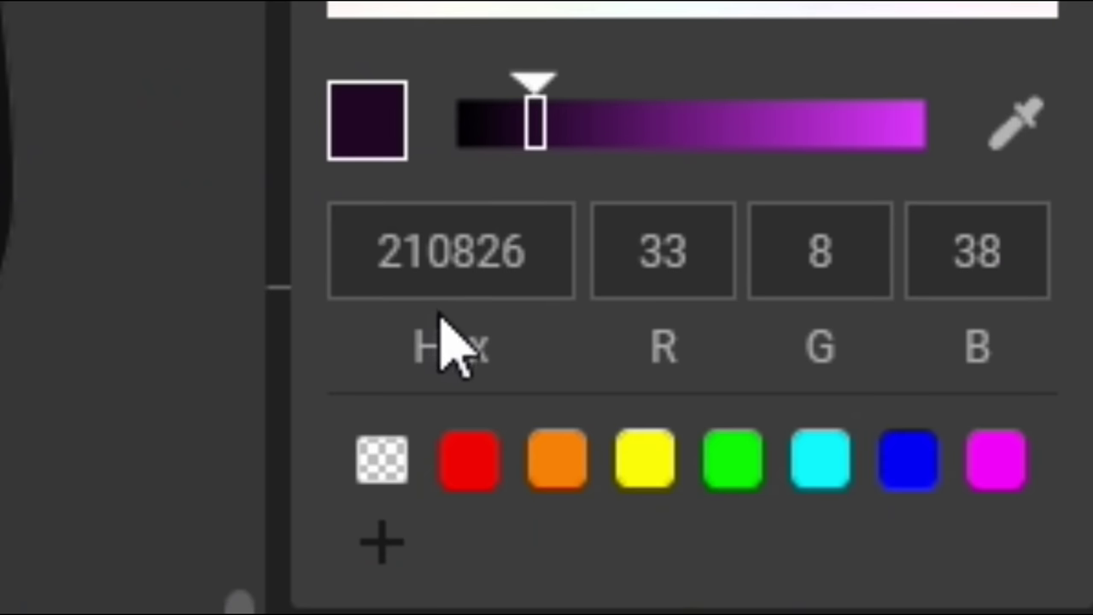
double_click(478, 265)
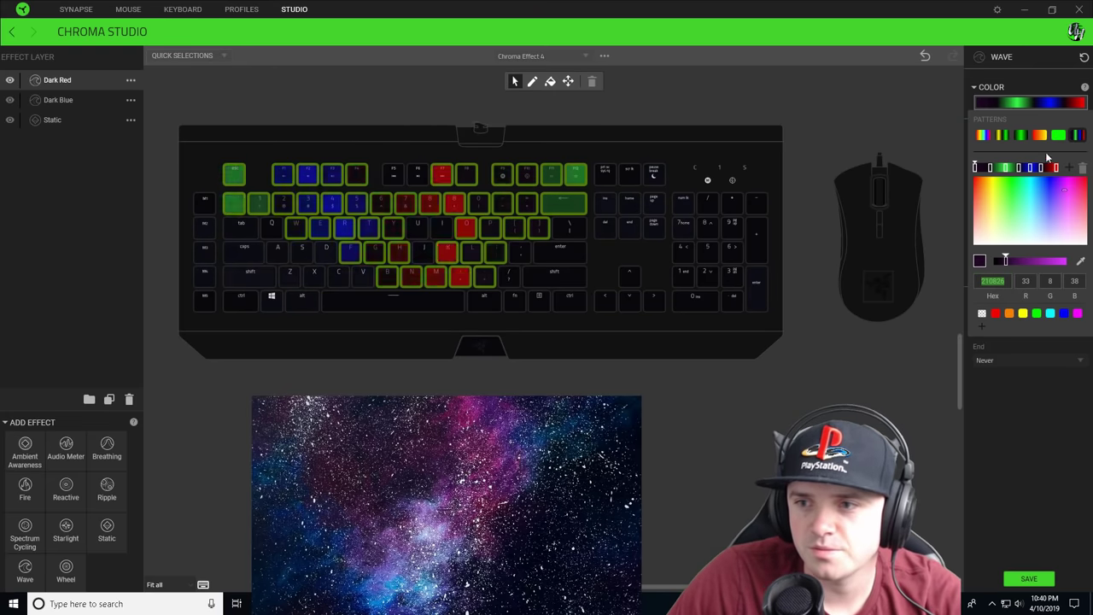
text(36FF48)
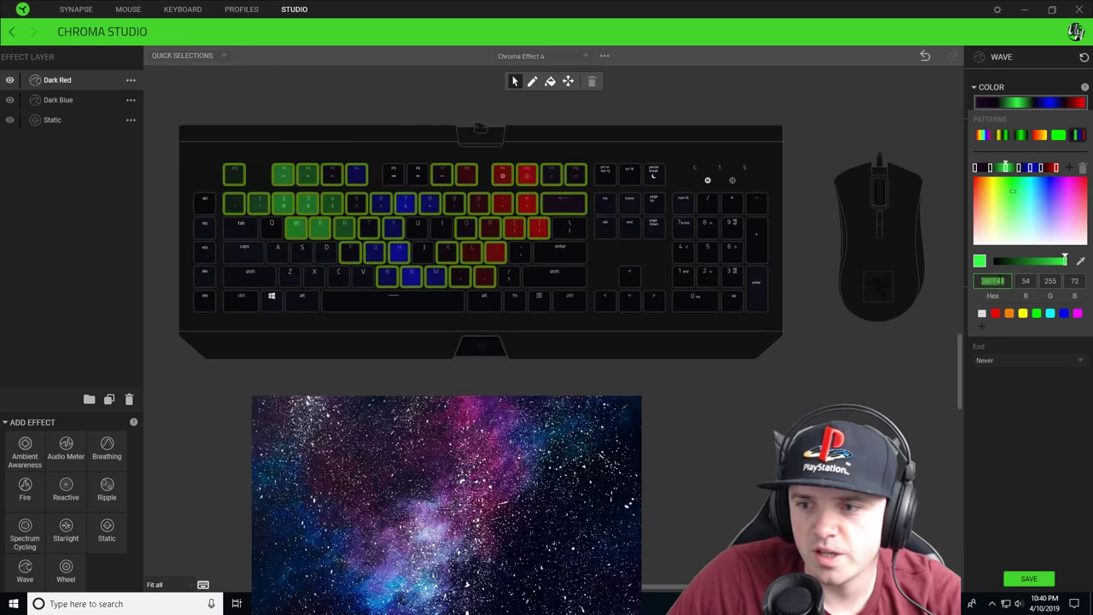
click(1031, 168)
double_click(993, 280)
text(FF0000)
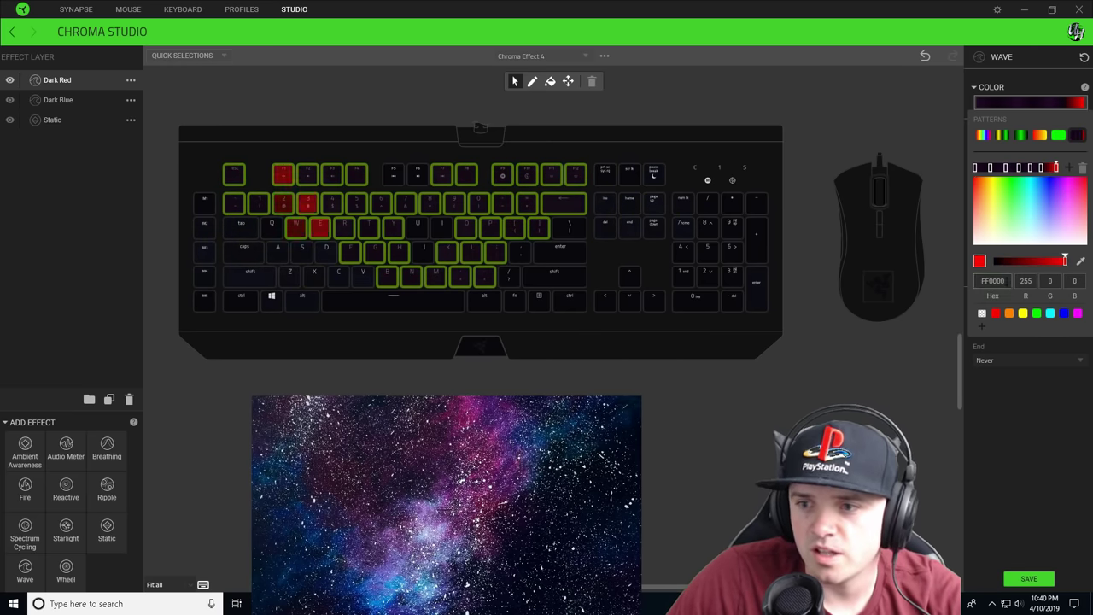
click(1065, 189)
drag(1065, 260, 1004, 260)
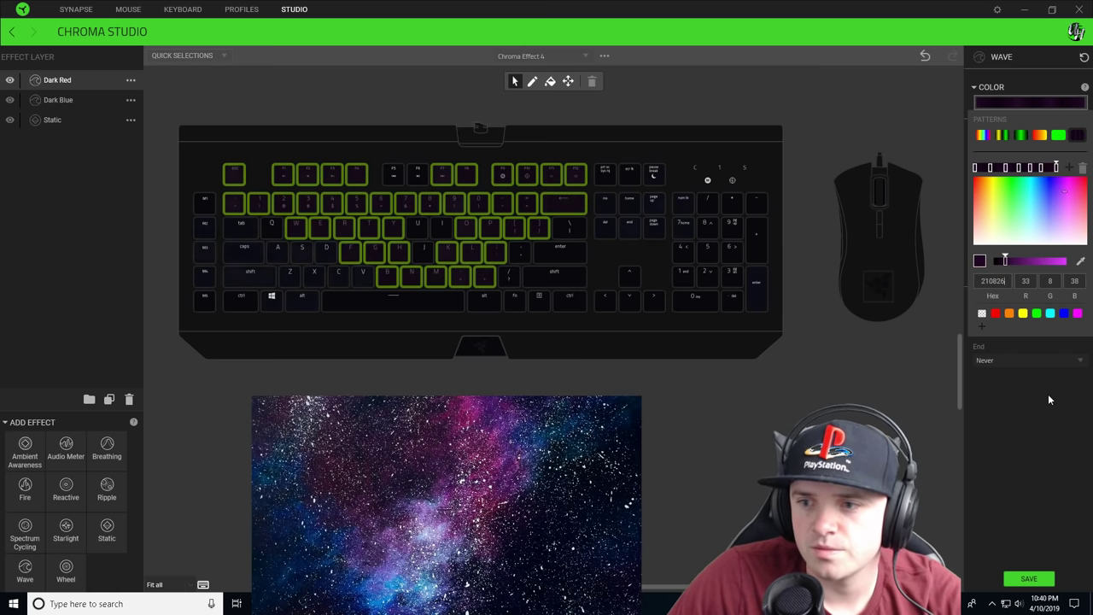
click(1048, 394)
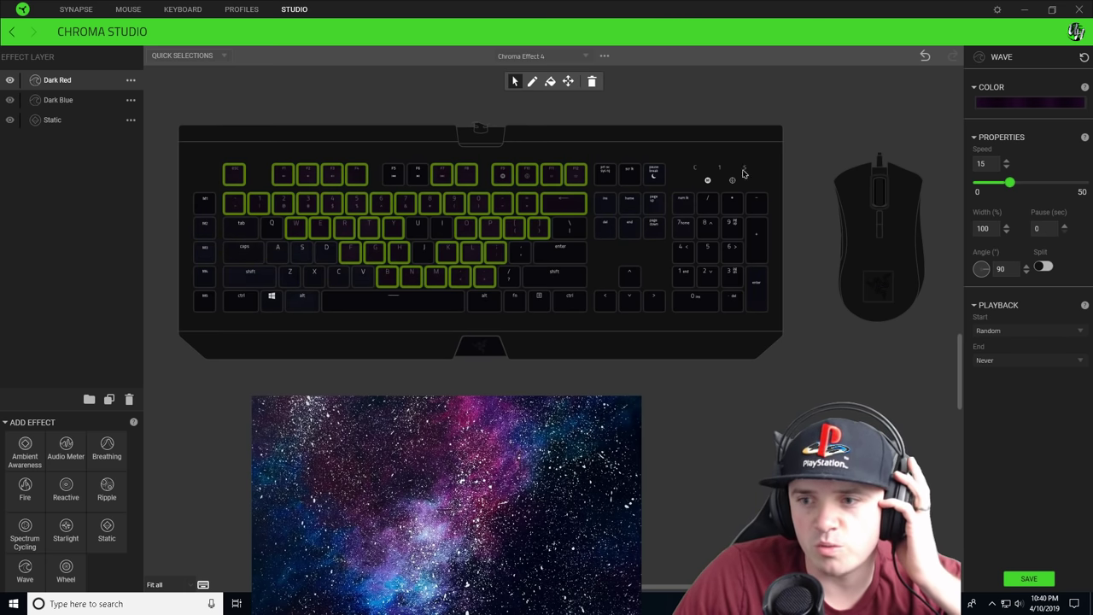
Set the Dark Red wave's angle to 304° and its speed to 10, and save the effect
click(979, 266)
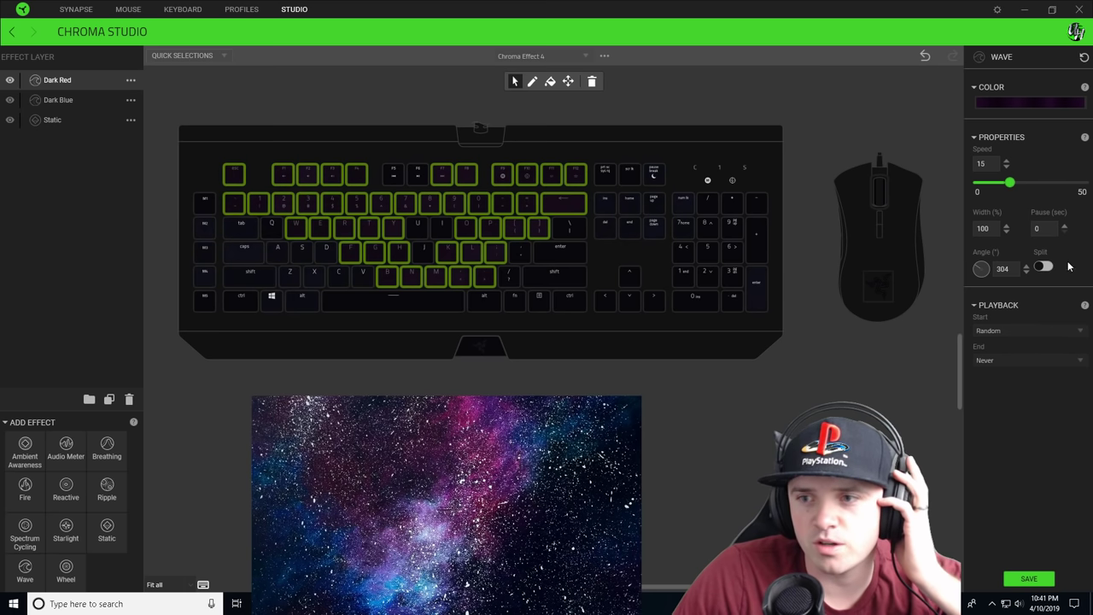
click(1007, 168)
click(1007, 167)
click(1008, 167)
click(1007, 168)
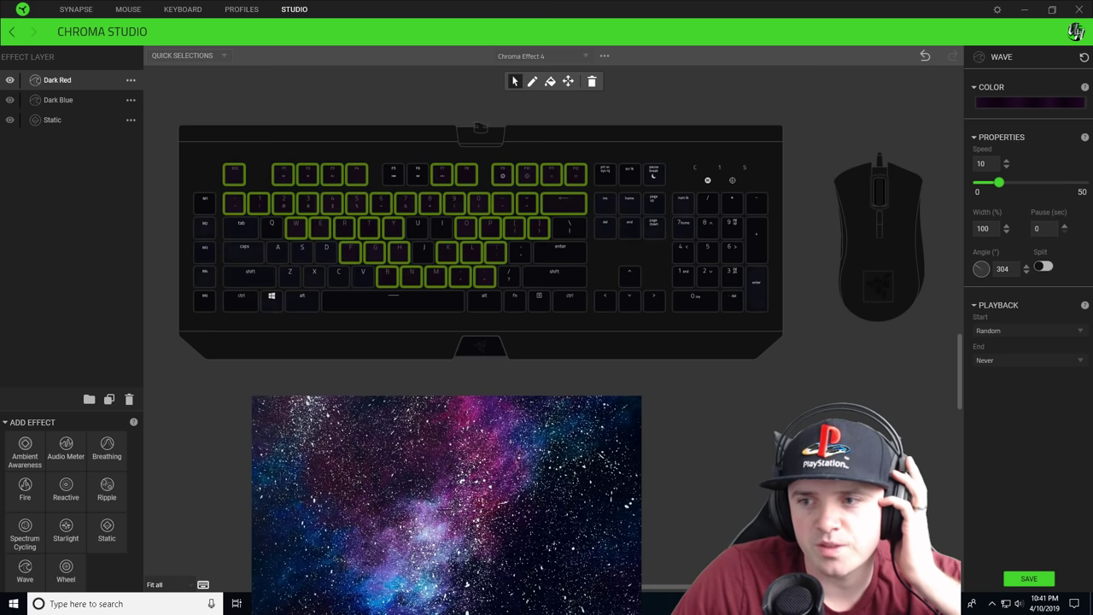
click(1034, 581)
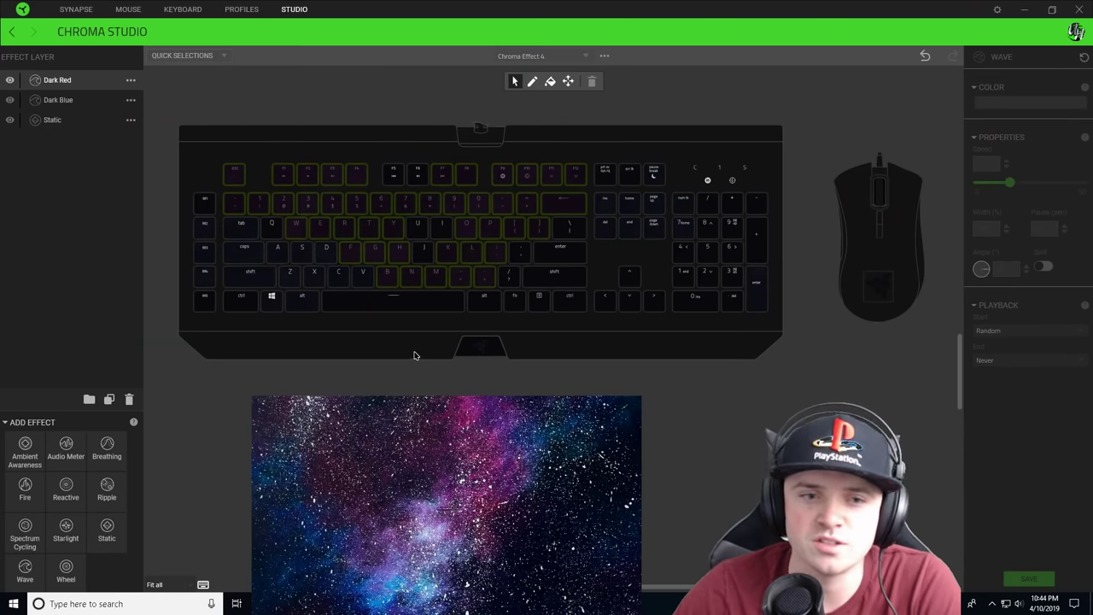
Add another Wave effect layer above Dark Red and rename it light blue
click(25, 572)
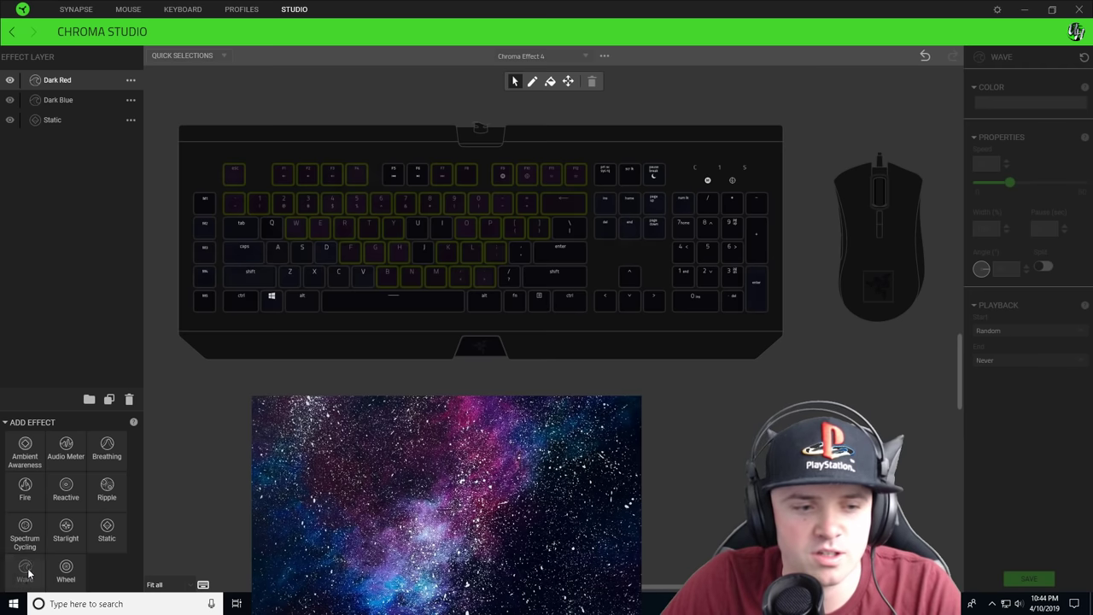
right_click(78, 85)
click(106, 92)
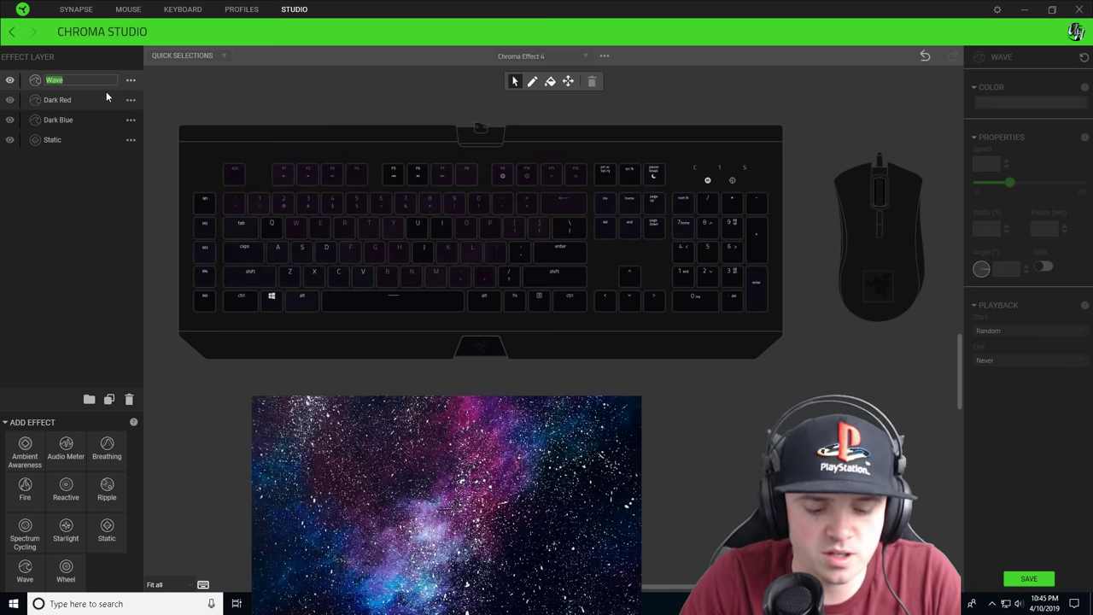
key(BackSpace)
text(light)
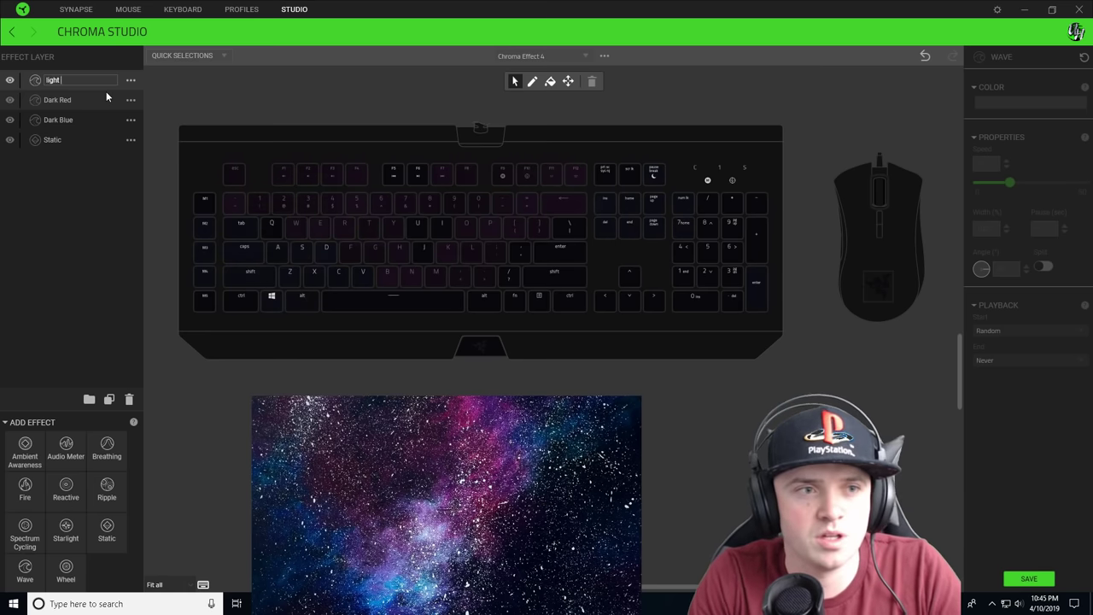
text( blue)
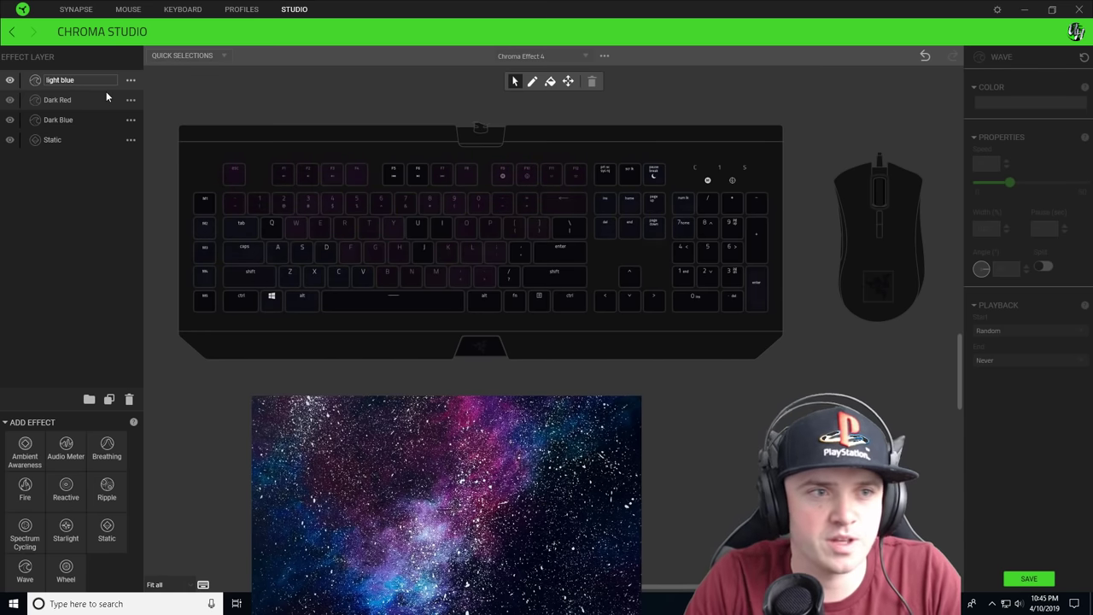
key(Return)
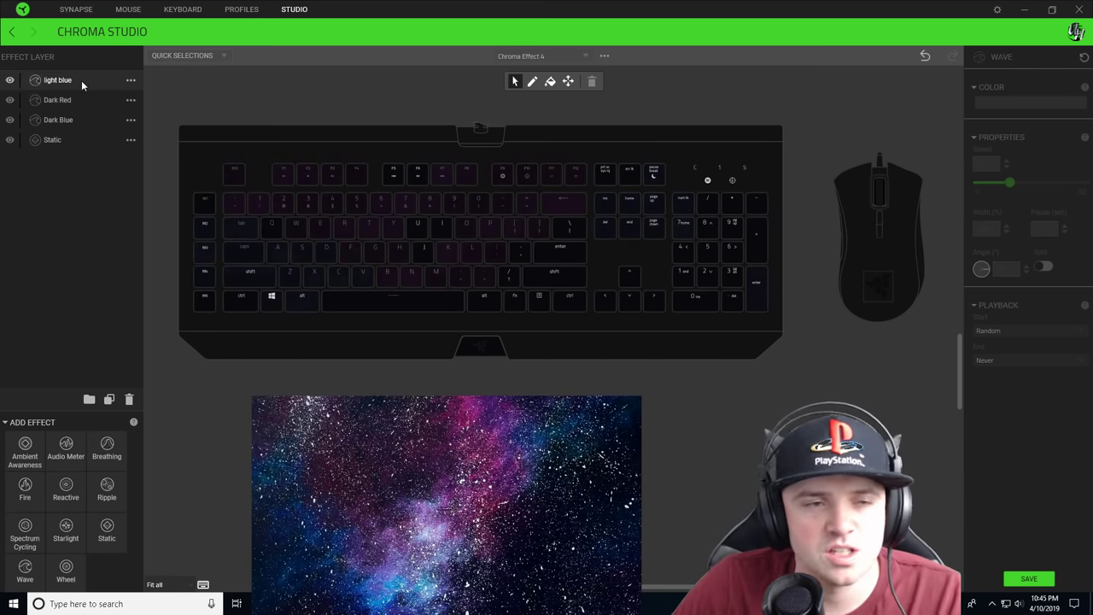
Copy the wave effect from the S key on the Dark Blue layer and return to the light blue layer
click(55, 121)
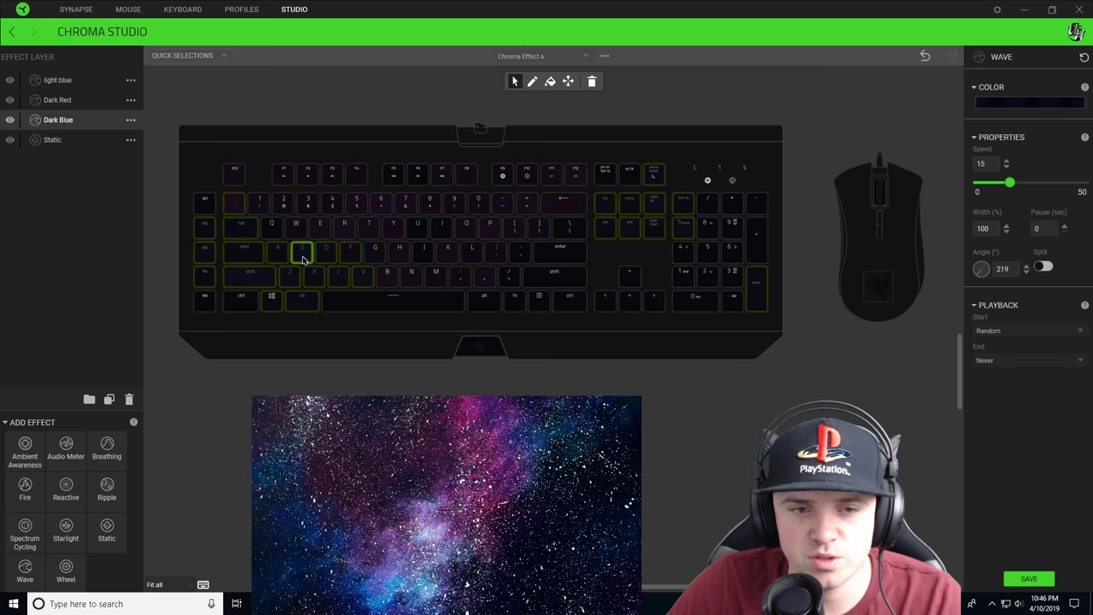
mouse_move(305, 259)
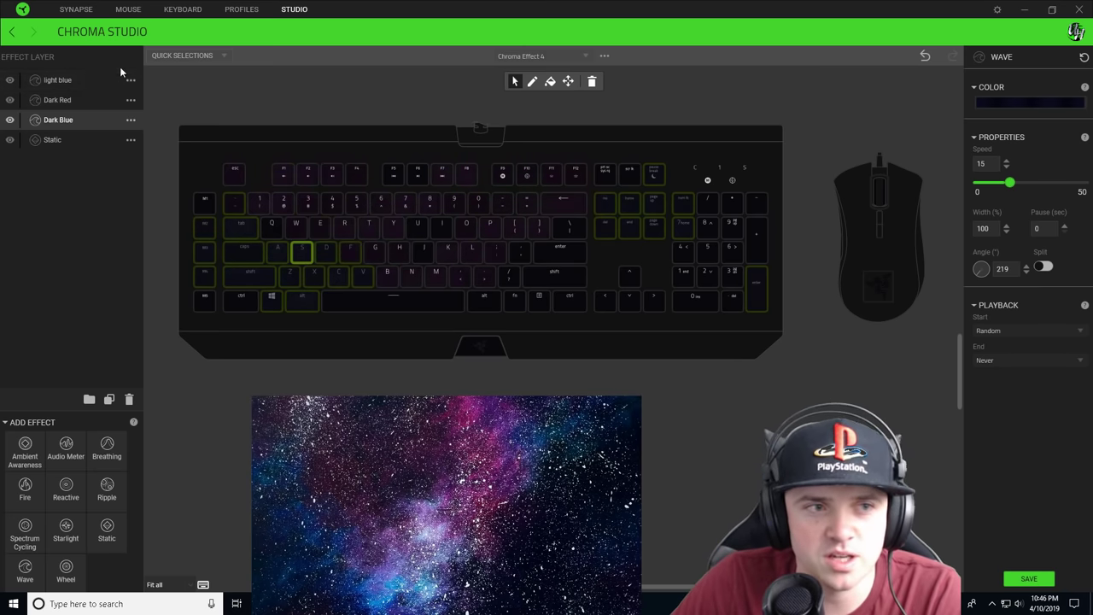
click(65, 79)
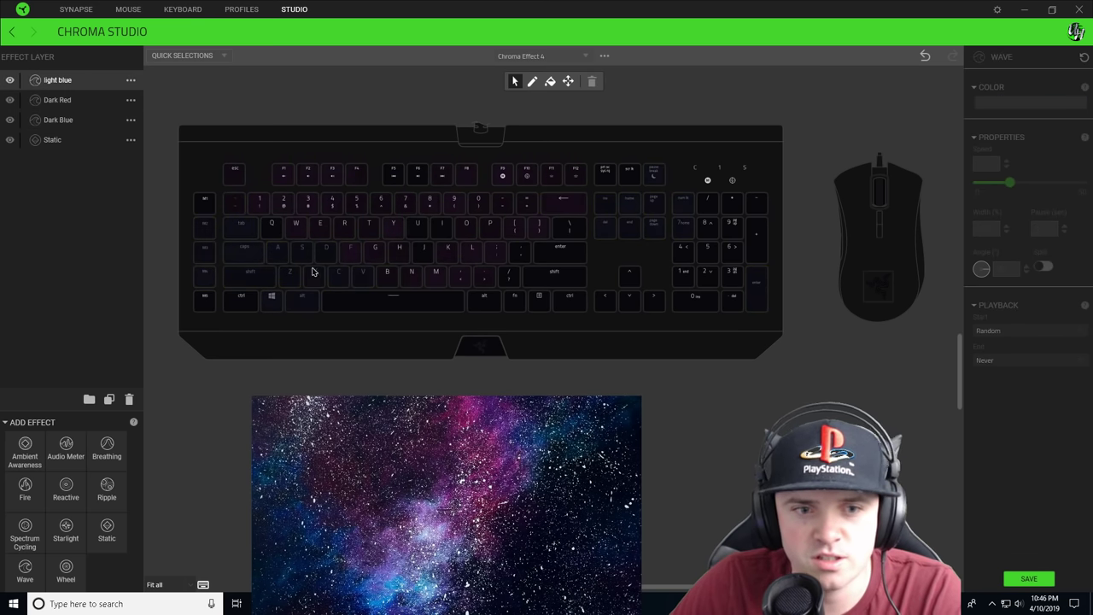
Select M1, Tab, Q, Caps Lock, A, S, D, Z, X, C, V and Space on the light blue layer and apply the copied 219° wave
click(202, 205)
click(241, 229)
click(275, 231)
click(276, 256)
click(302, 255)
click(290, 276)
click(326, 254)
click(315, 276)
click(339, 277)
click(358, 277)
key(Caps_Lock)
key(space)
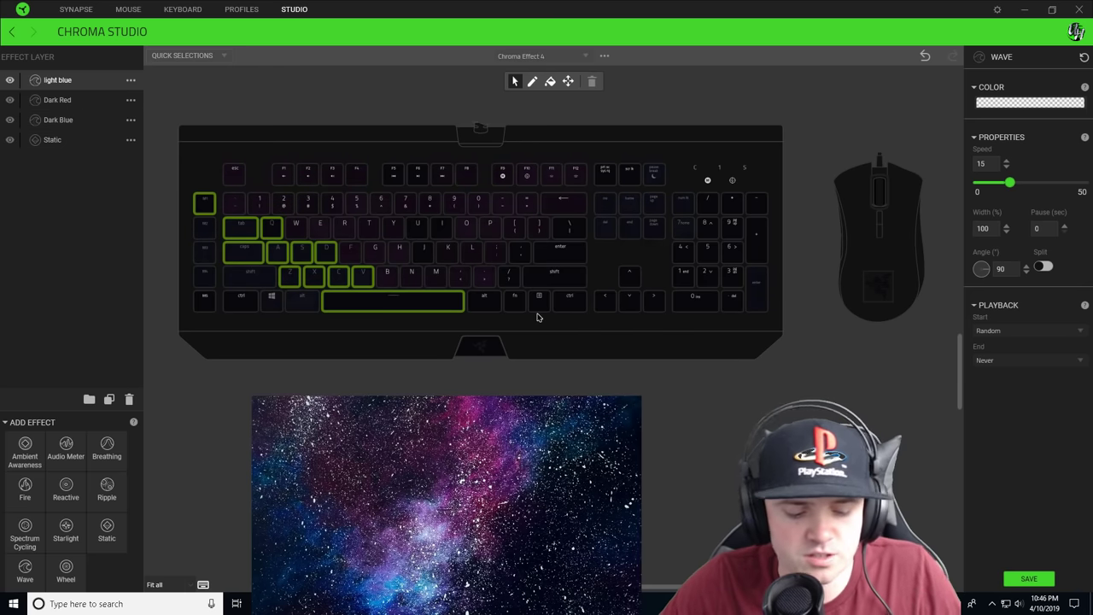
mouse_move(548, 305)
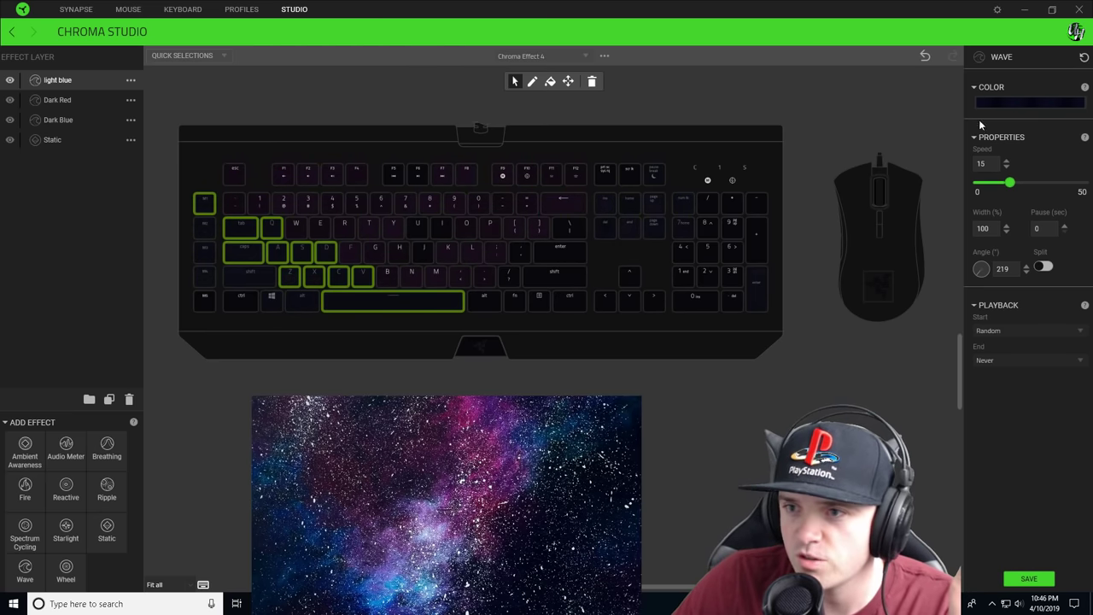
Brighten the second color stop of the light blue gradient to blue 04197D
click(1032, 103)
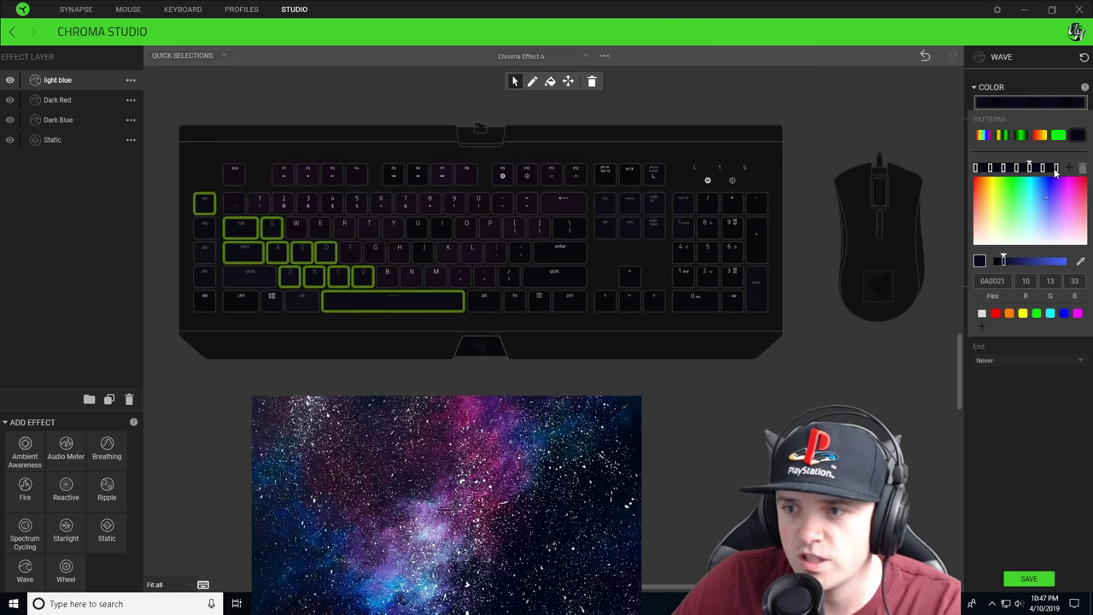
click(991, 168)
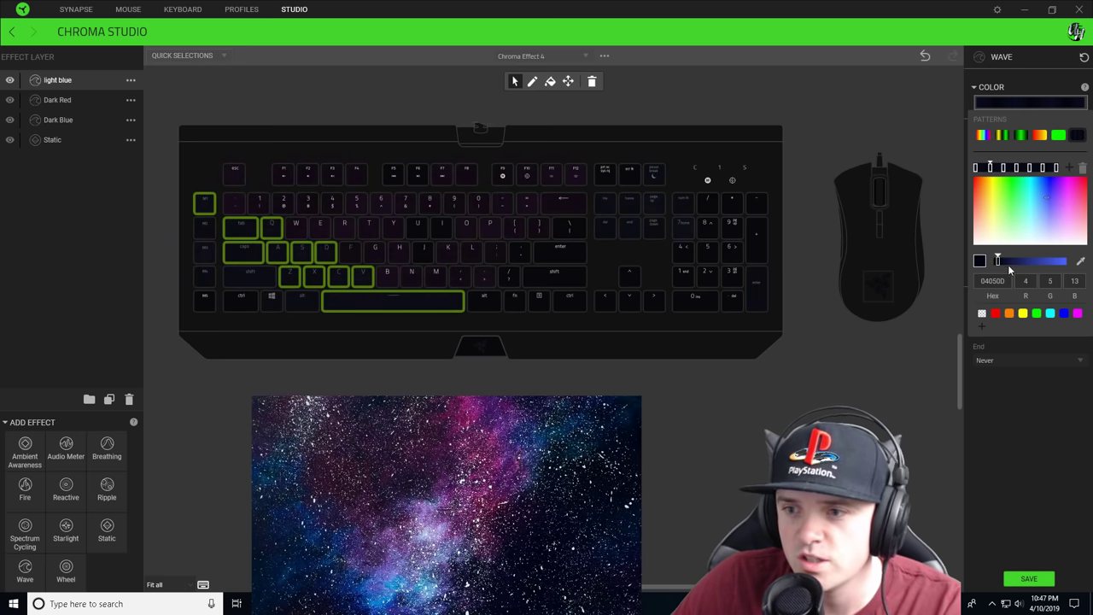
drag(1001, 264, 1026, 261)
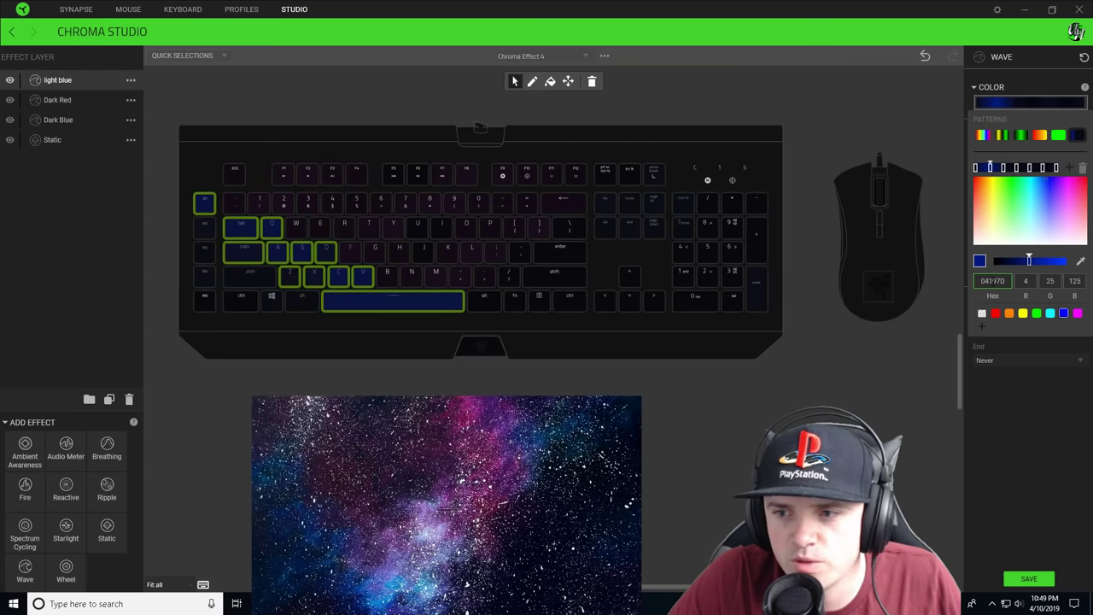
Copy the blue 04197D from the second color stop to the fourth and sixth stops of the light blue gradient
click(397, 261)
key(ctrl+c)
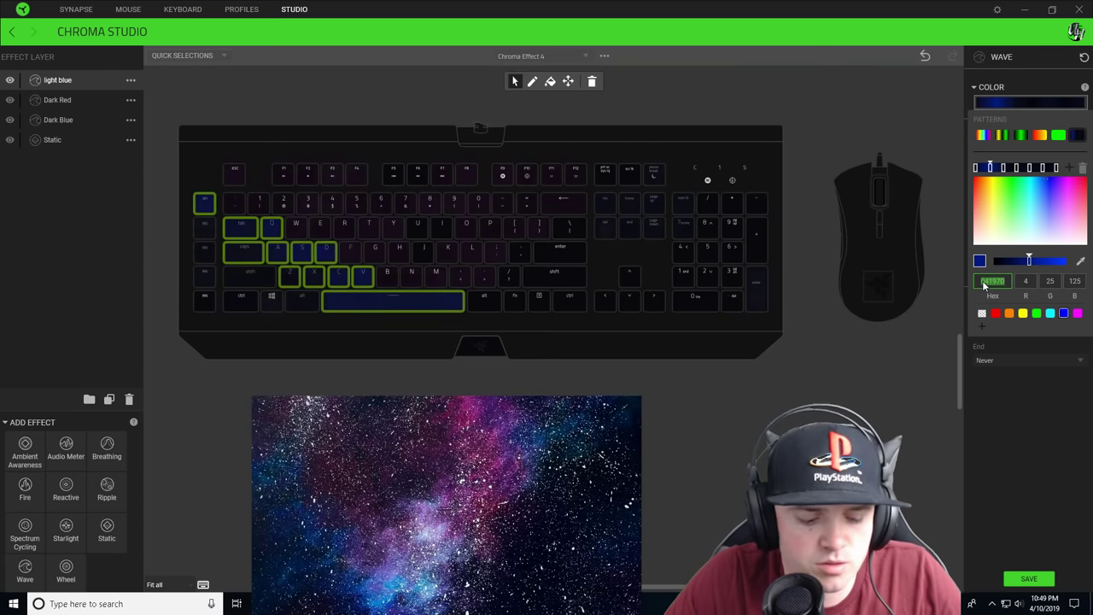
click(1017, 167)
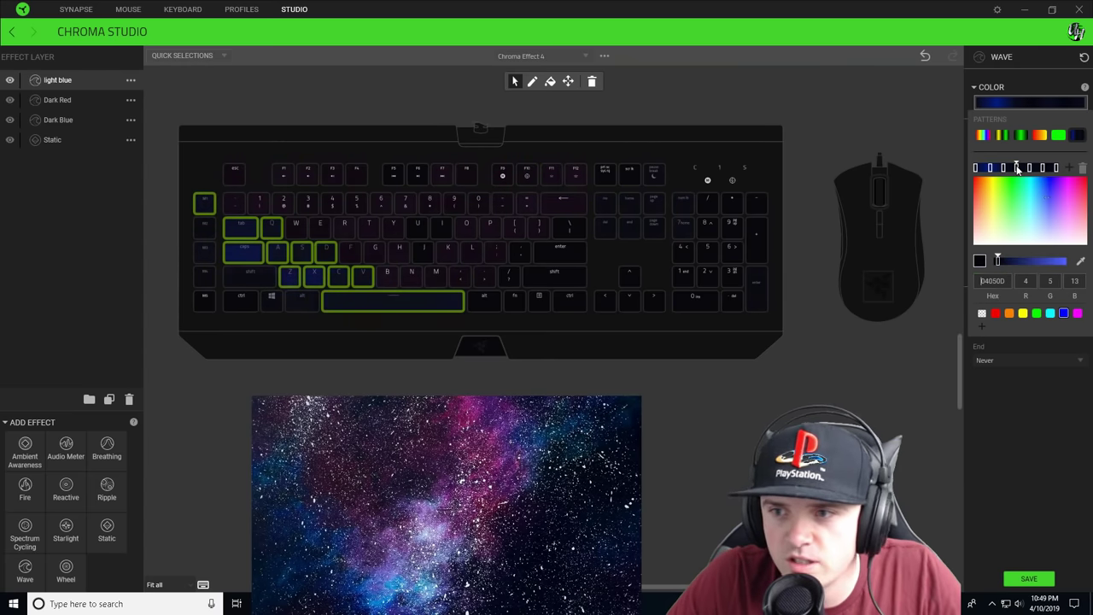
click(991, 281)
key(ctrl+a)
key(ctrl+v)
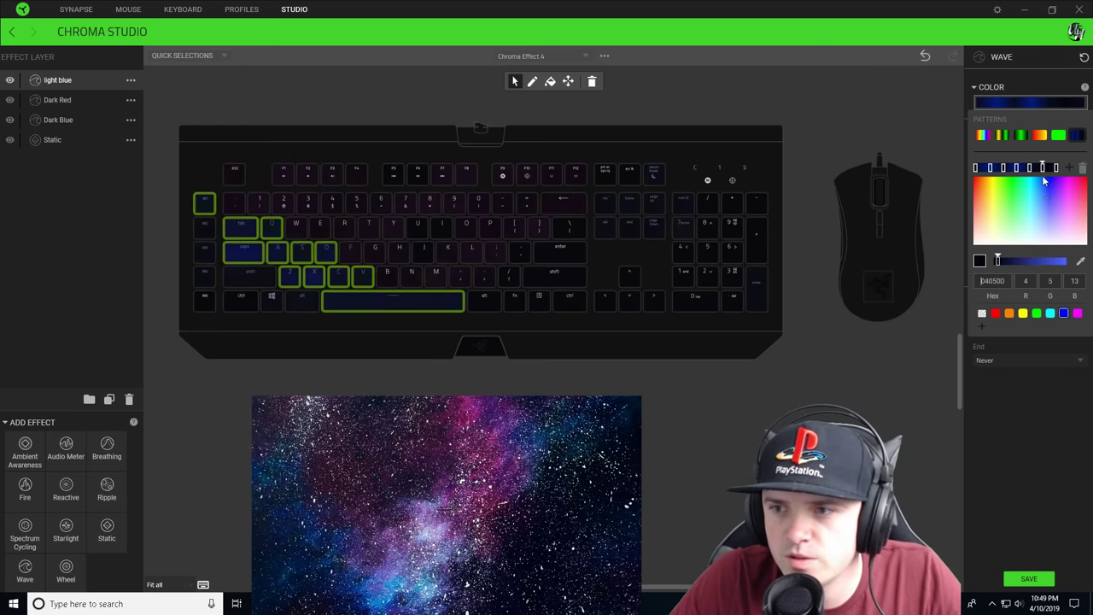
drag(1029, 260, 998, 260)
key(ctrl+z)
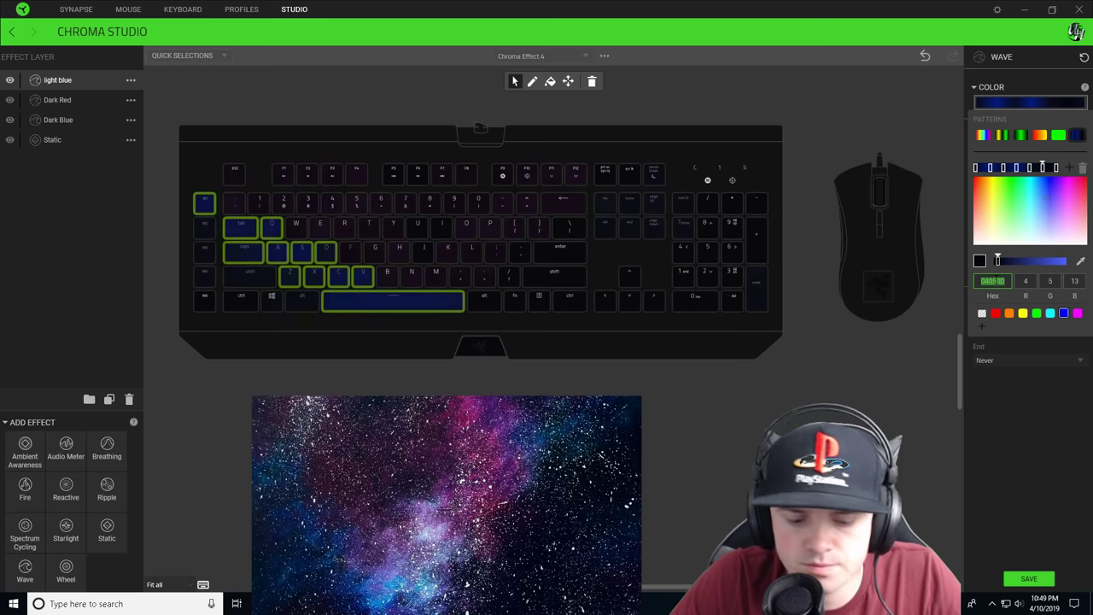
click(1041, 381)
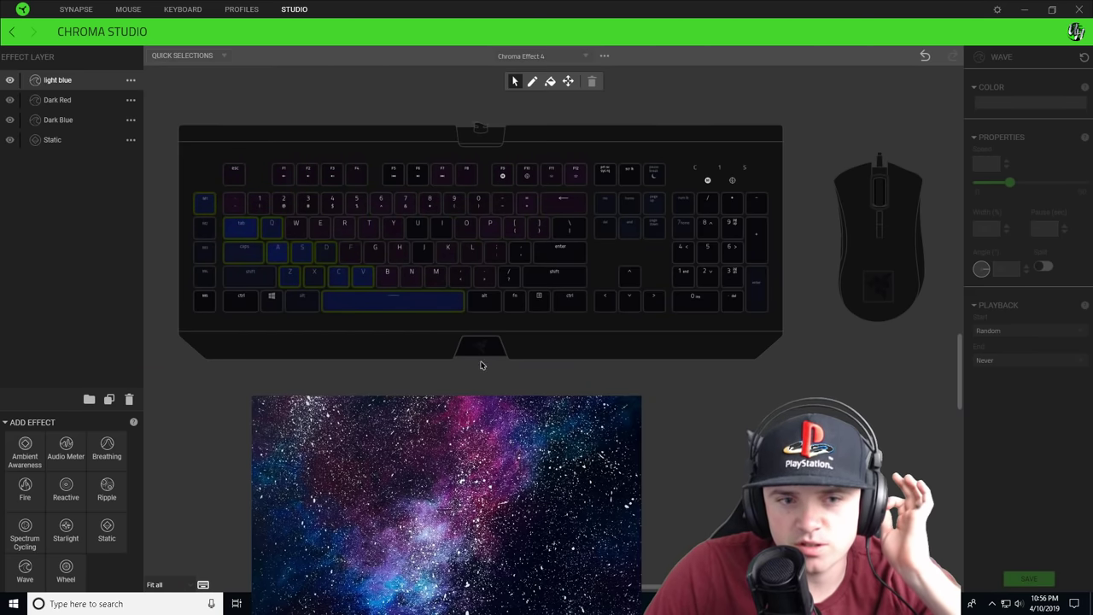
Apply the V key's light blue wave to Print Screen, Insert, Home, Page Up, Delete and End, with its angle at 44°, and save
click(364, 283)
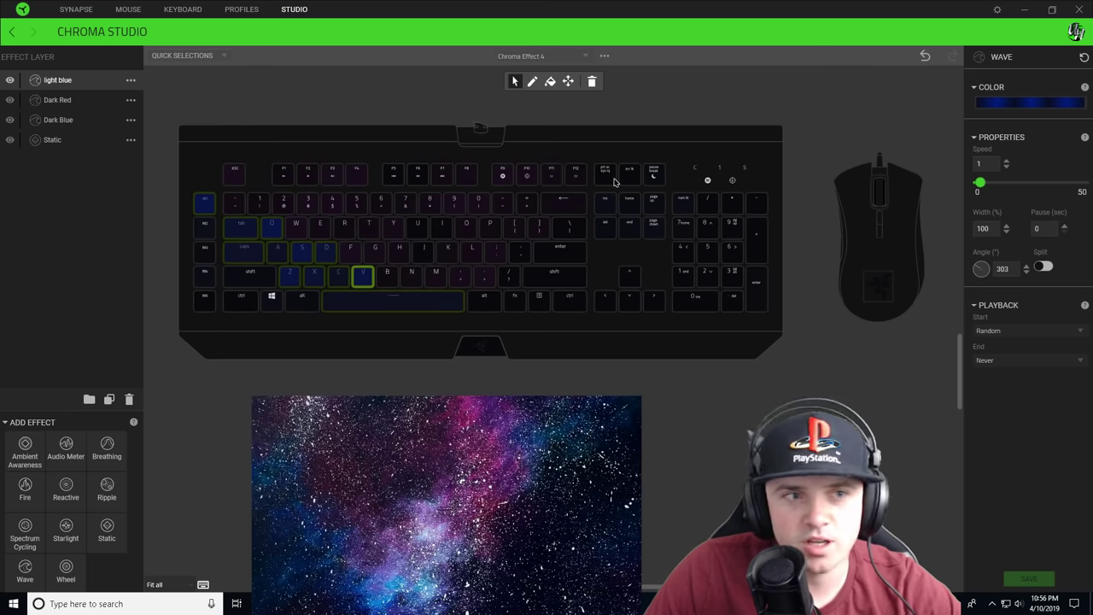
click(605, 202)
click(630, 203)
ctrl+click(605, 173)
ctrl+click(605, 203)
ctrl+click(605, 226)
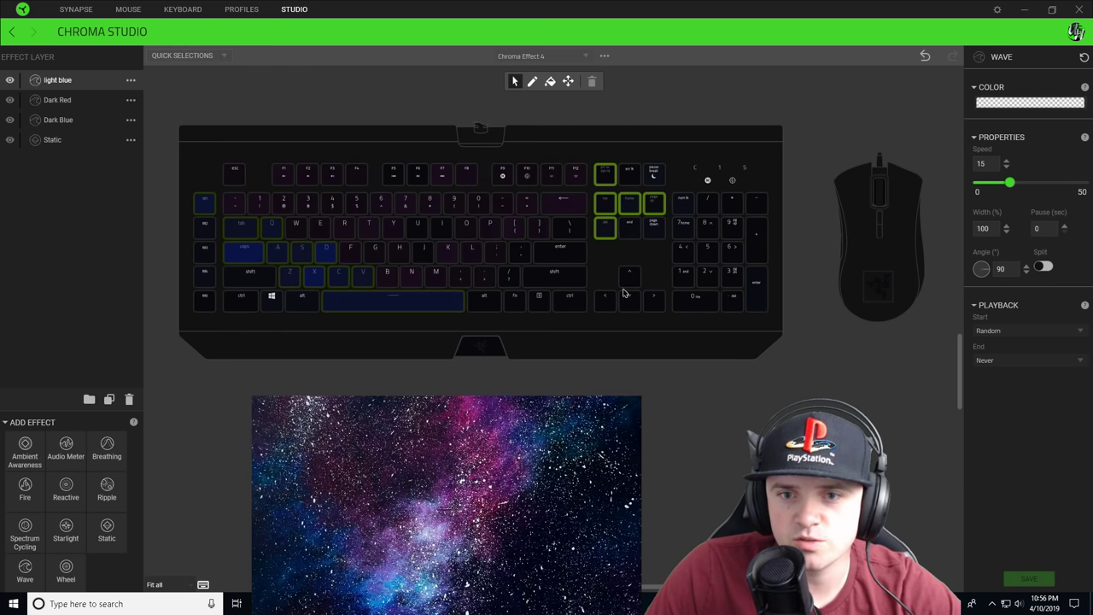
ctrl+click(630, 226)
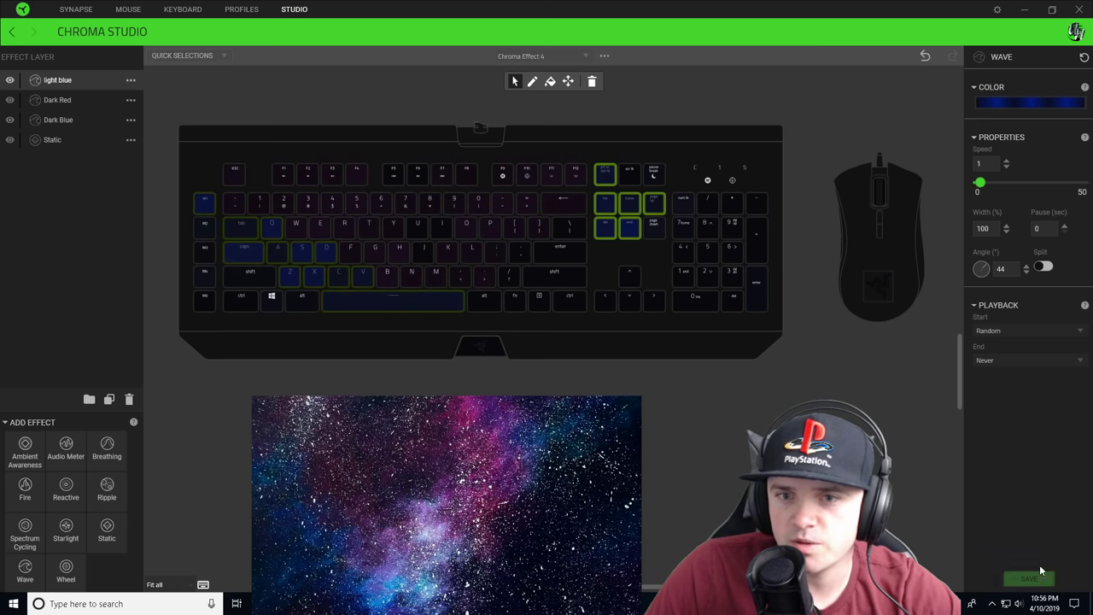
click(838, 296)
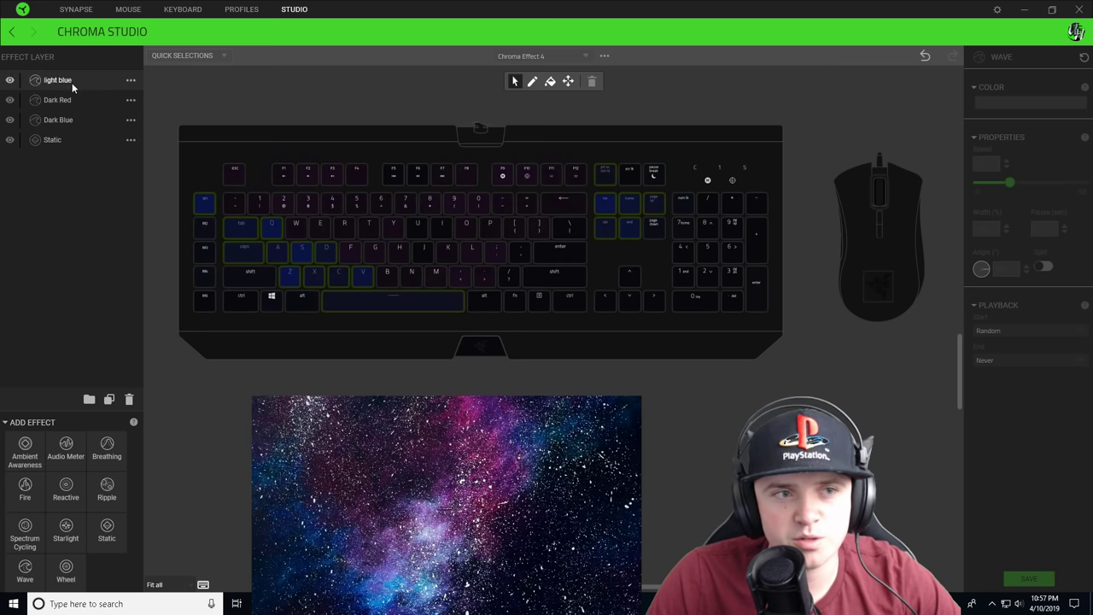
Add another Wave effect layer above light blue and rename it Light Purple
click(25, 574)
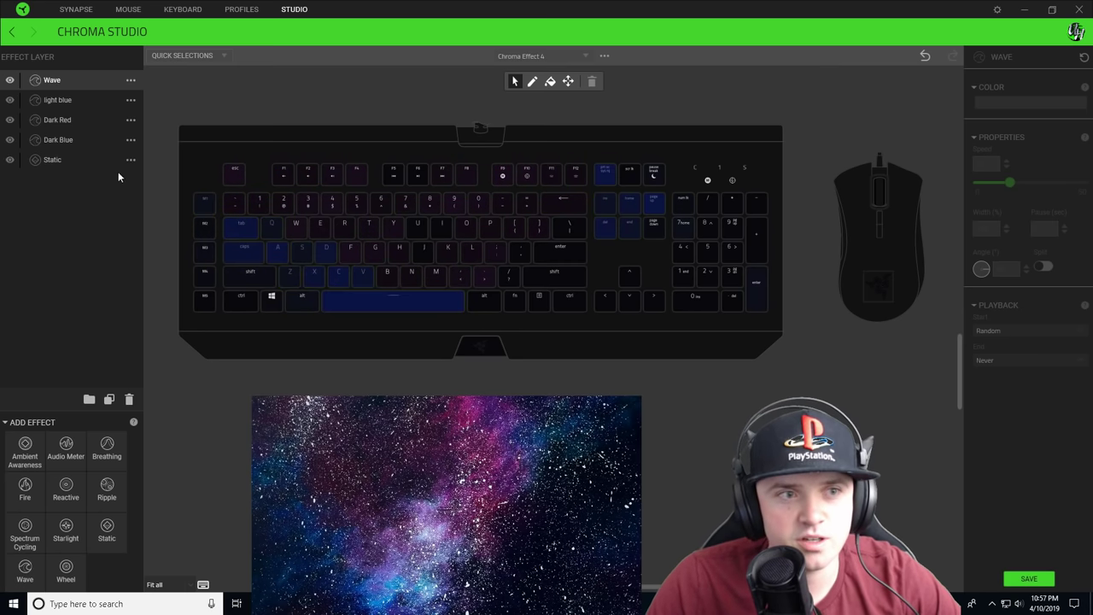
double_click(97, 87)
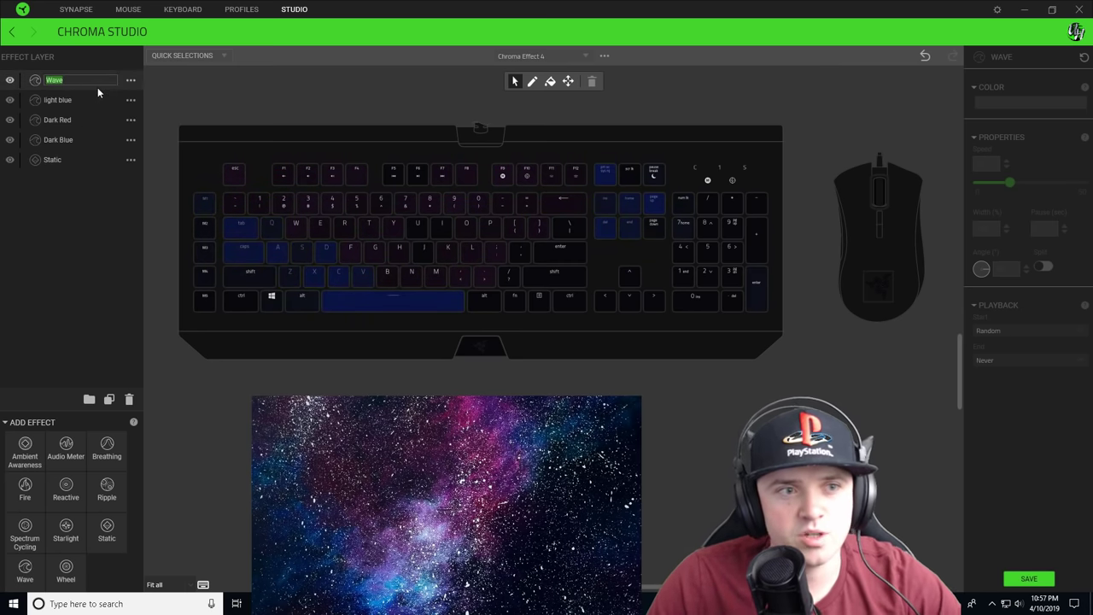
text(Light Purple)
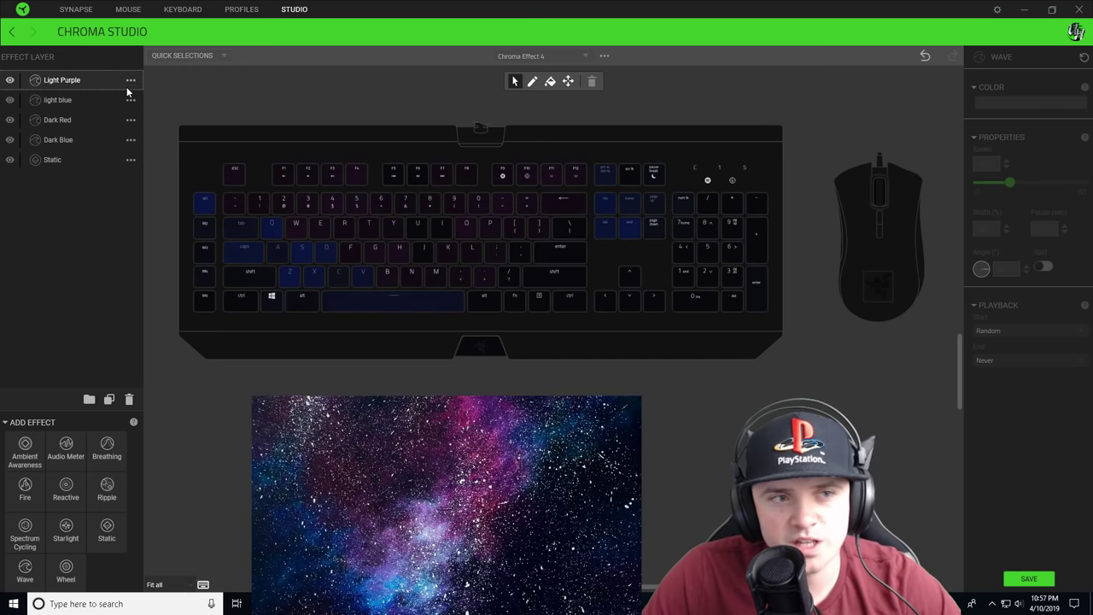
key(Return)
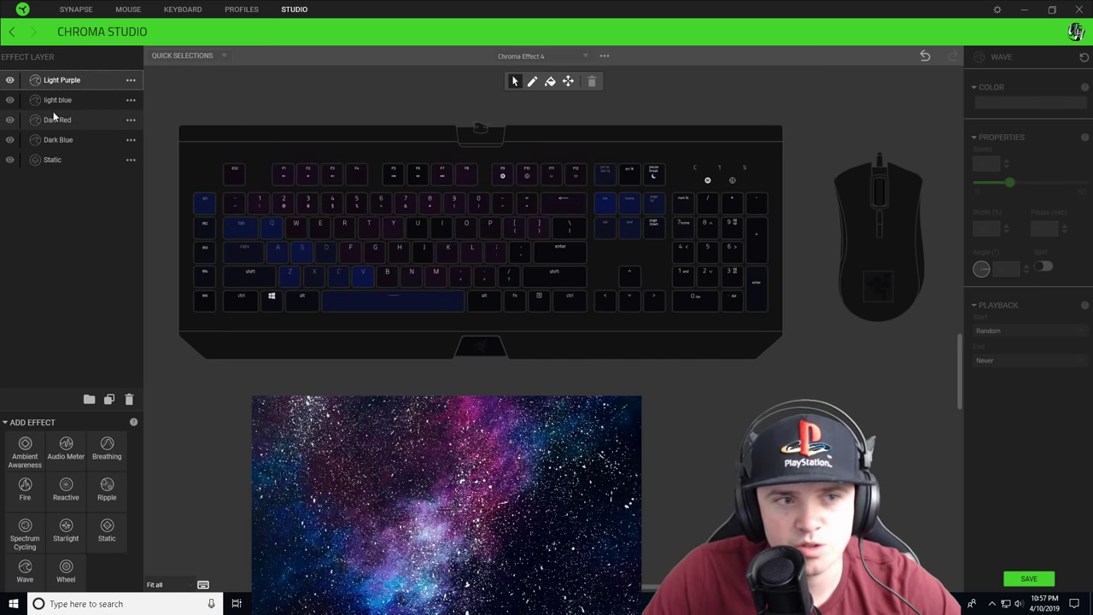
Rename the Dark Red layer as Dark Purple
click(75, 122)
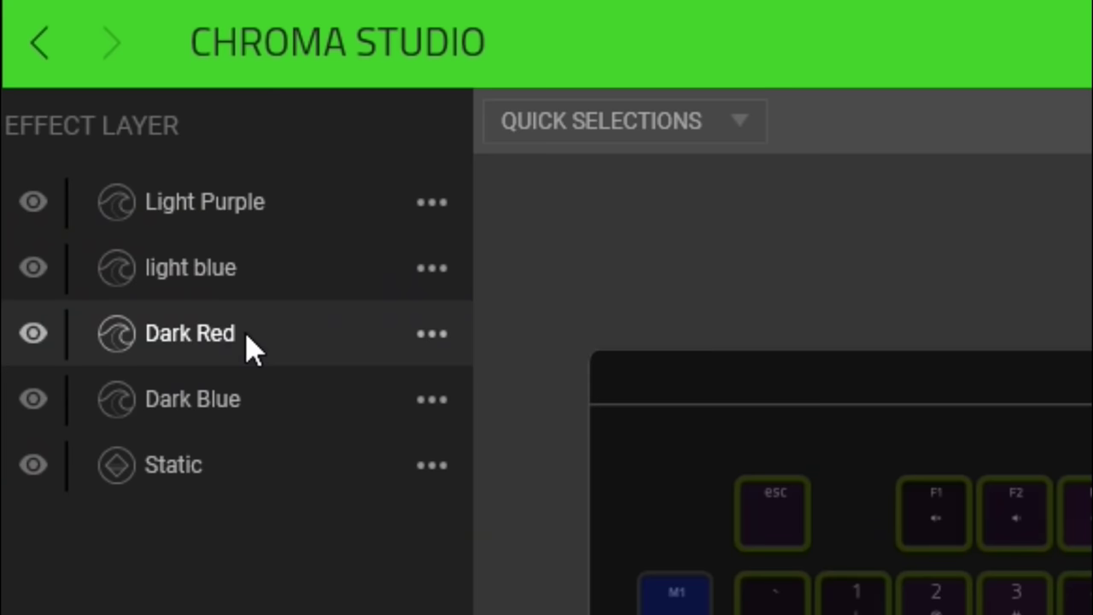
right_click(253, 346)
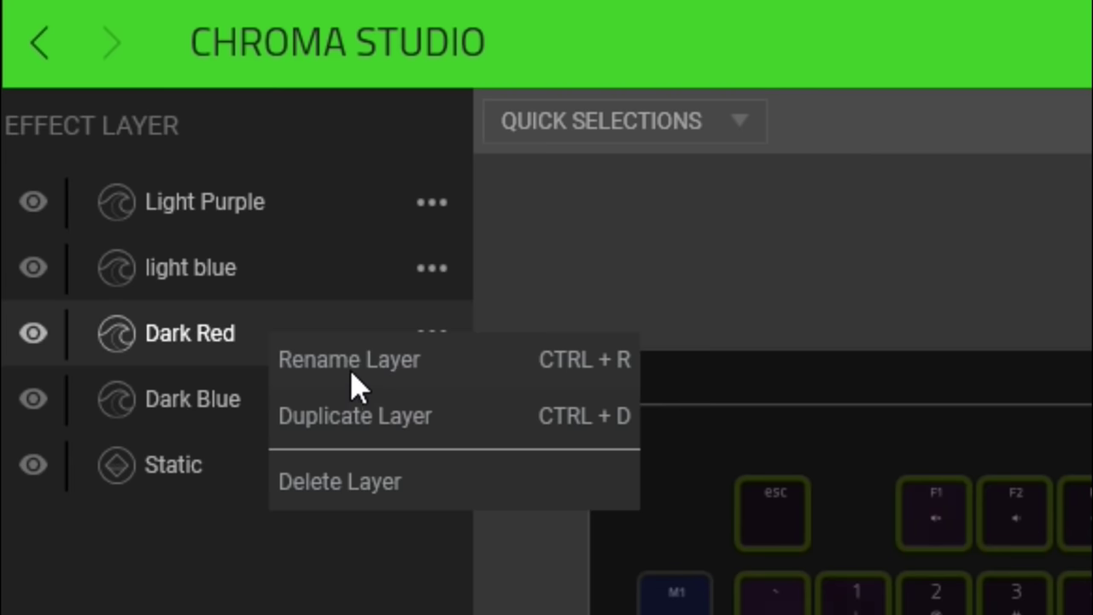
click(358, 387)
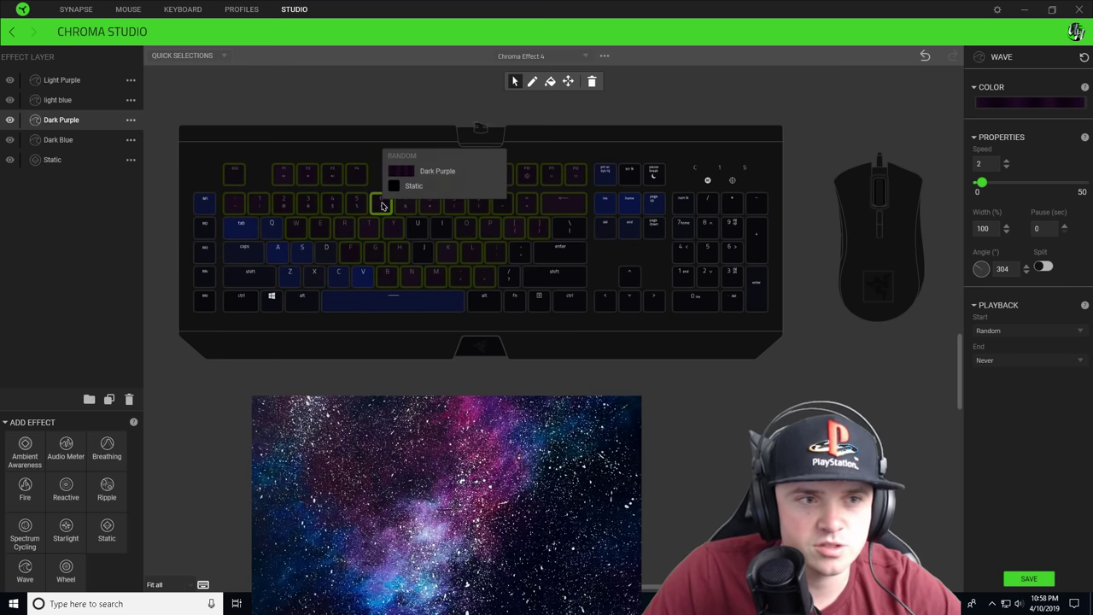
Apply the Dark Purple wave to the diagonal key band from F10 and F11 to M on Light Purple, and brighten its second color stop to 781C8C
click(70, 80)
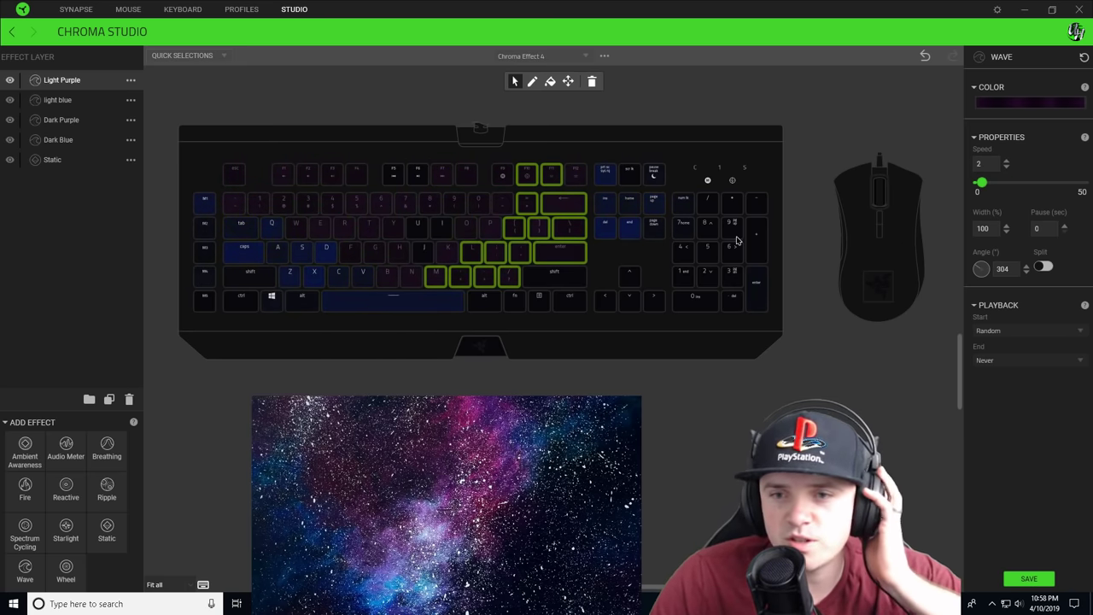
click(1001, 104)
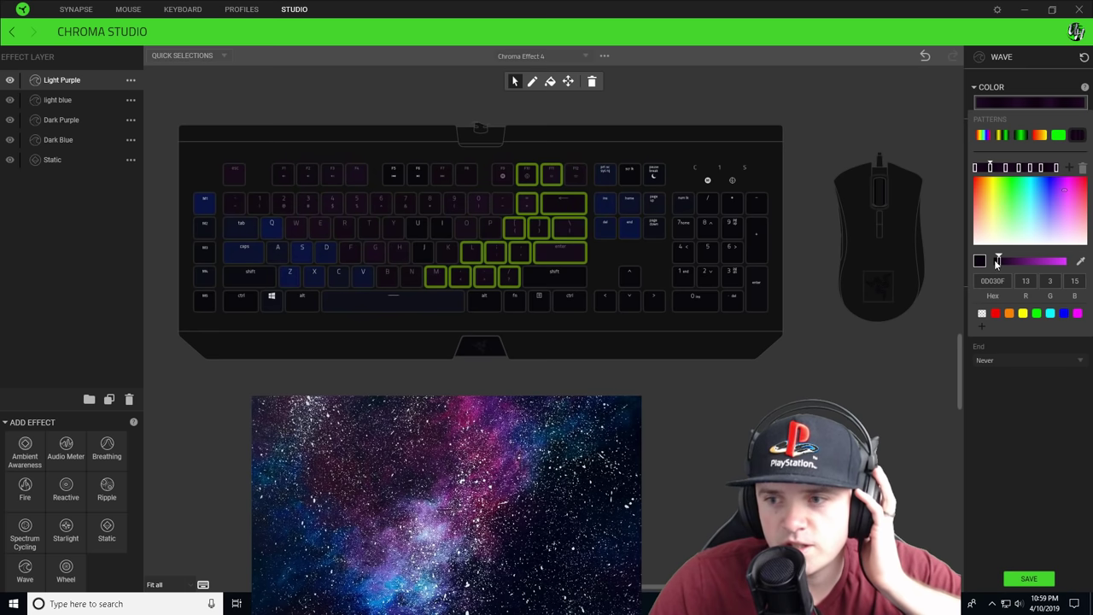
drag(1002, 262, 1033, 262)
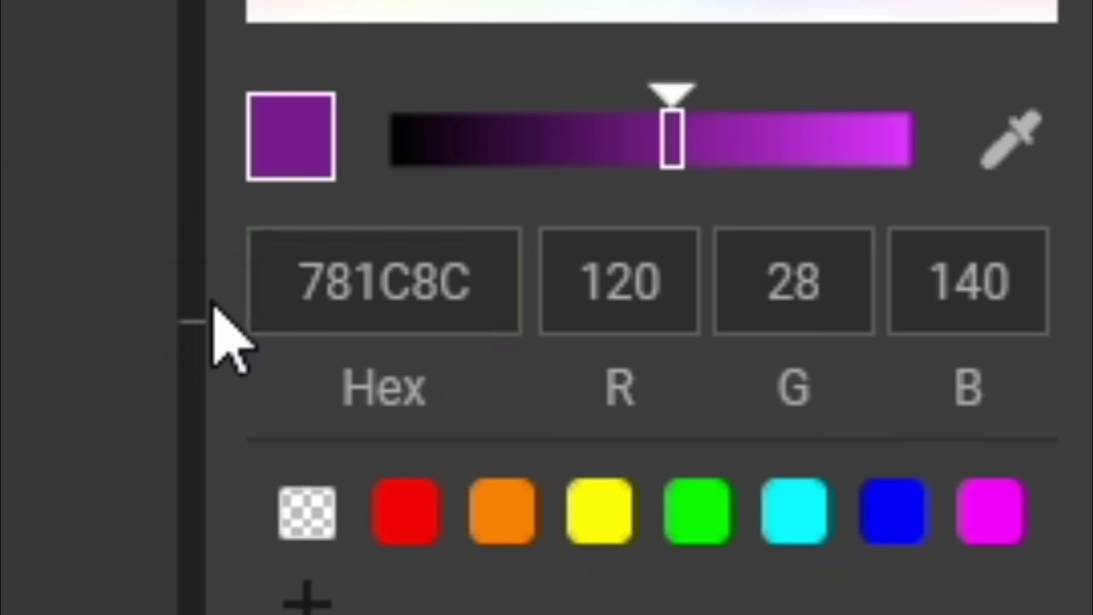
Copy the purple 781C8C from the second color stop to the fourth and sixth stops of the Light Purple gradient
click(994, 283)
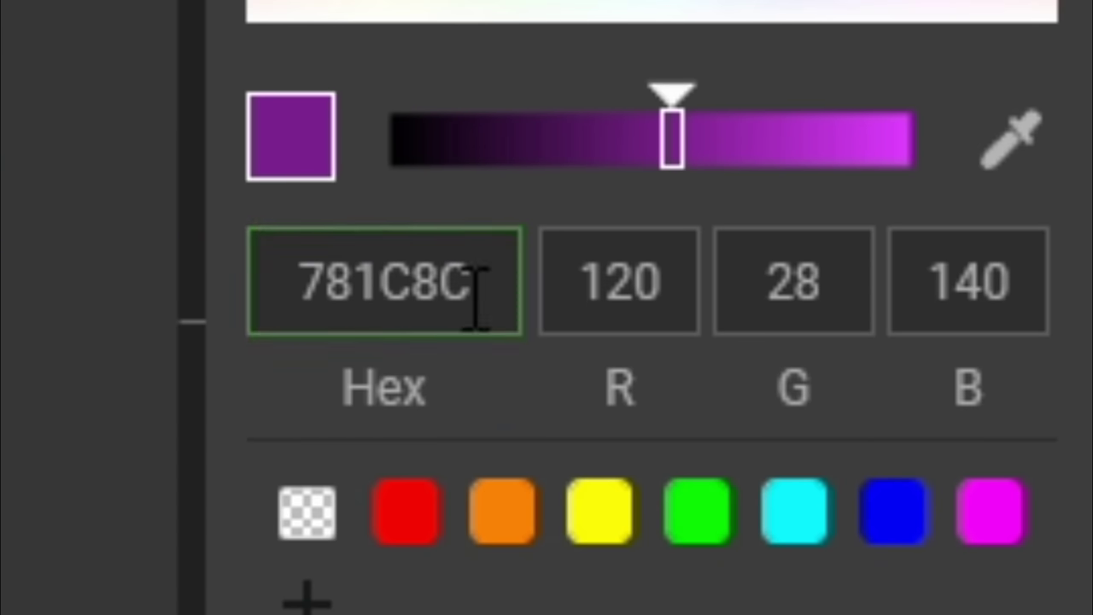
double_click(444, 282)
key(ctrl+c)
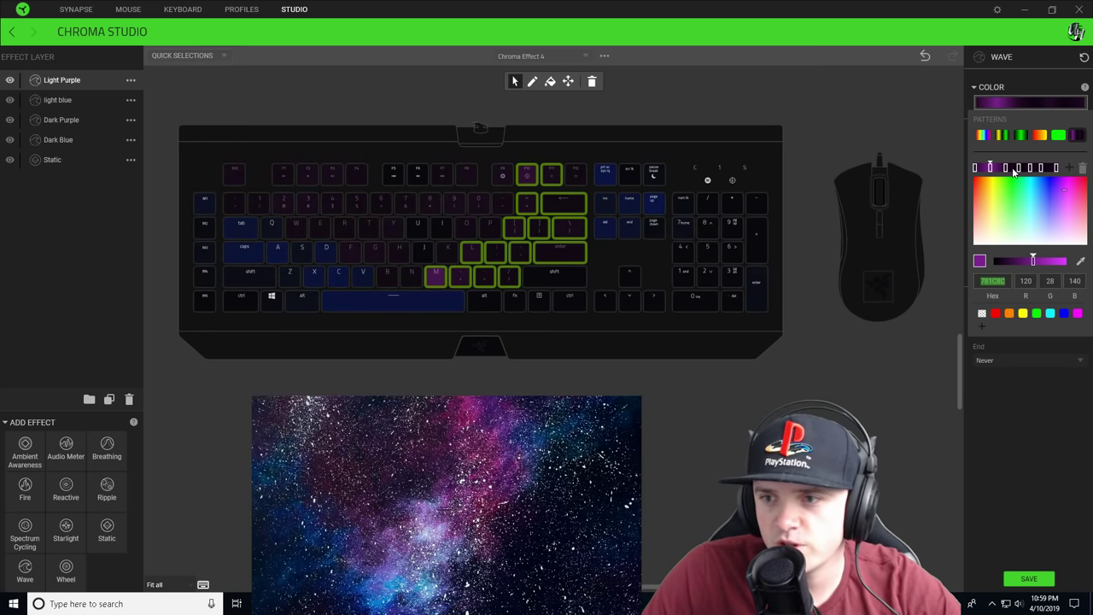
drag(1034, 261, 998, 261)
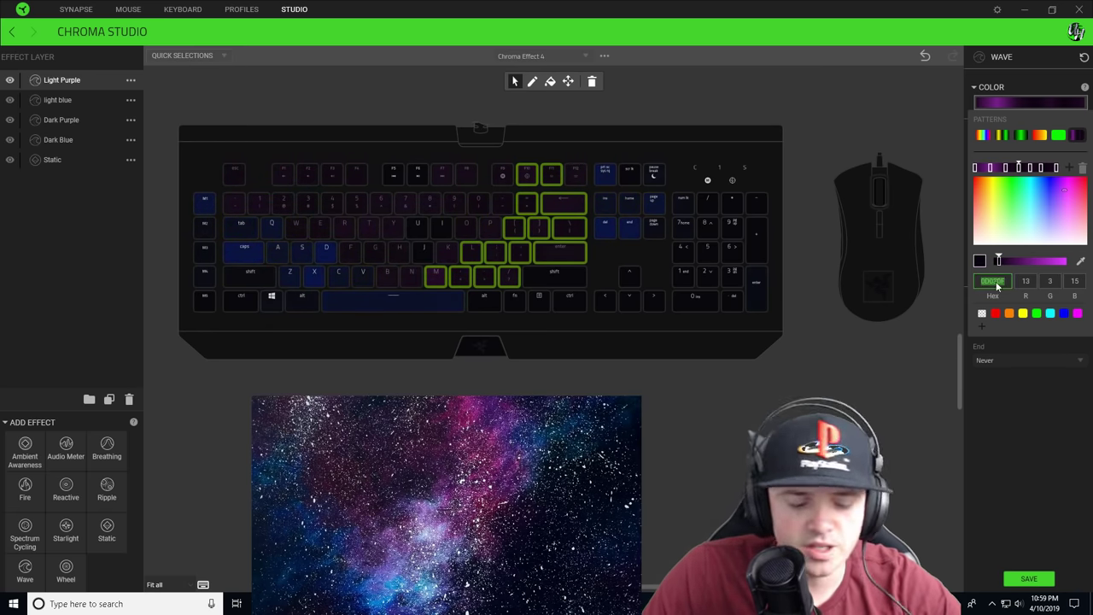
key(ctrl+v)
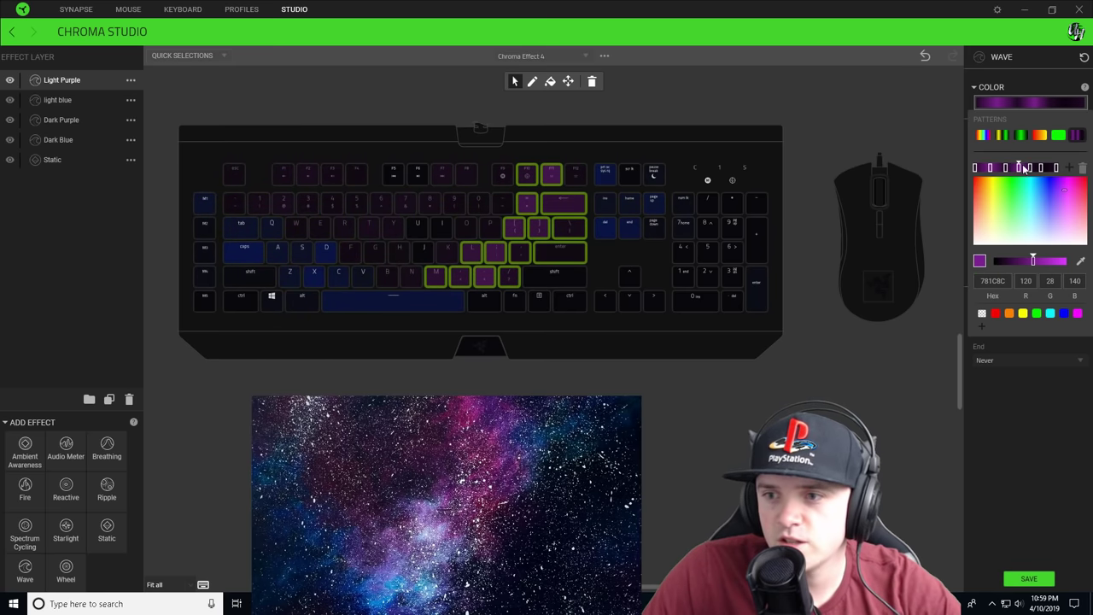
click(997, 281)
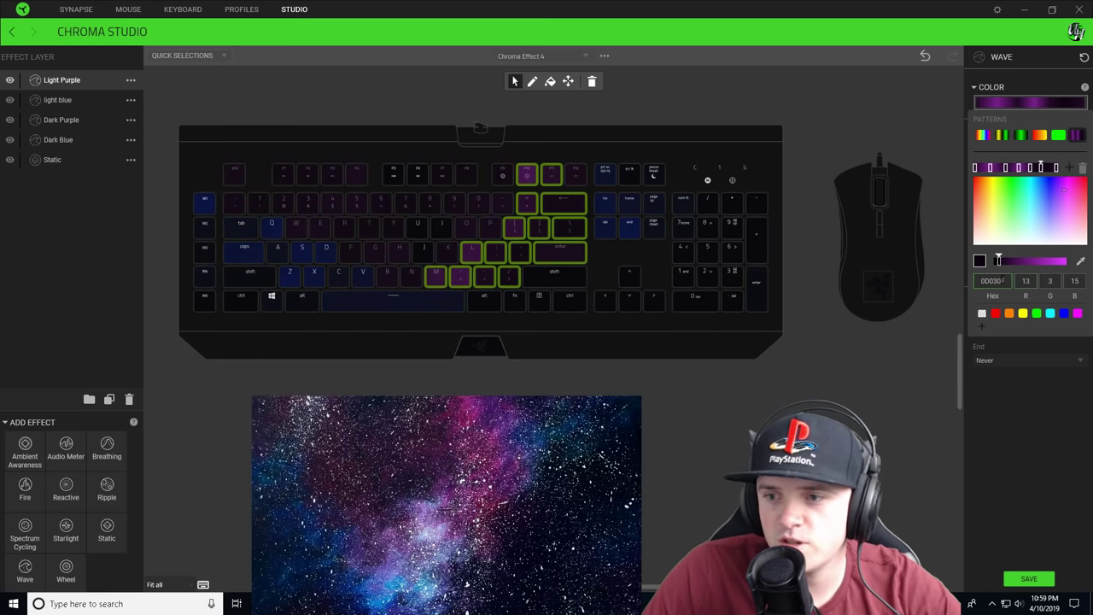
key(ctrl+v)
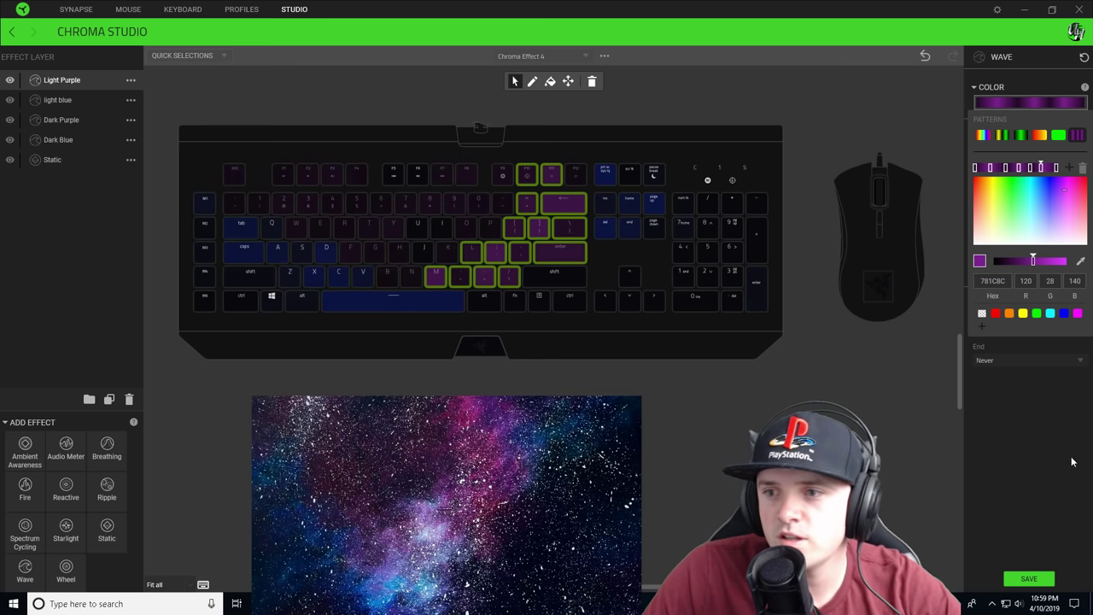
click(1062, 443)
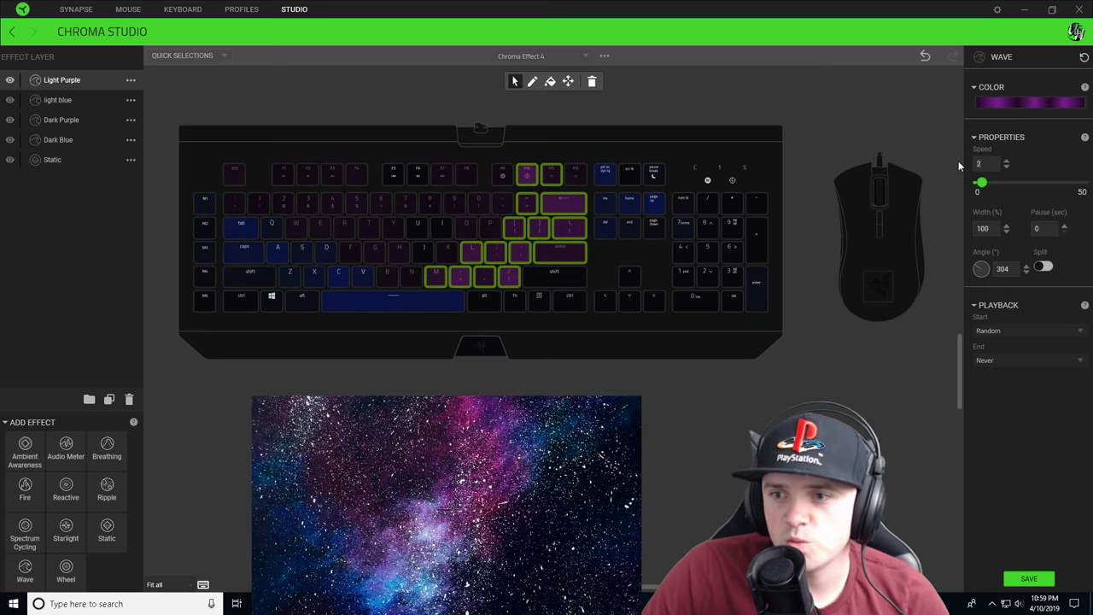
Set the Light Purple wave's speed to 1 and its angle to 31°, and save the effect
click(1006, 167)
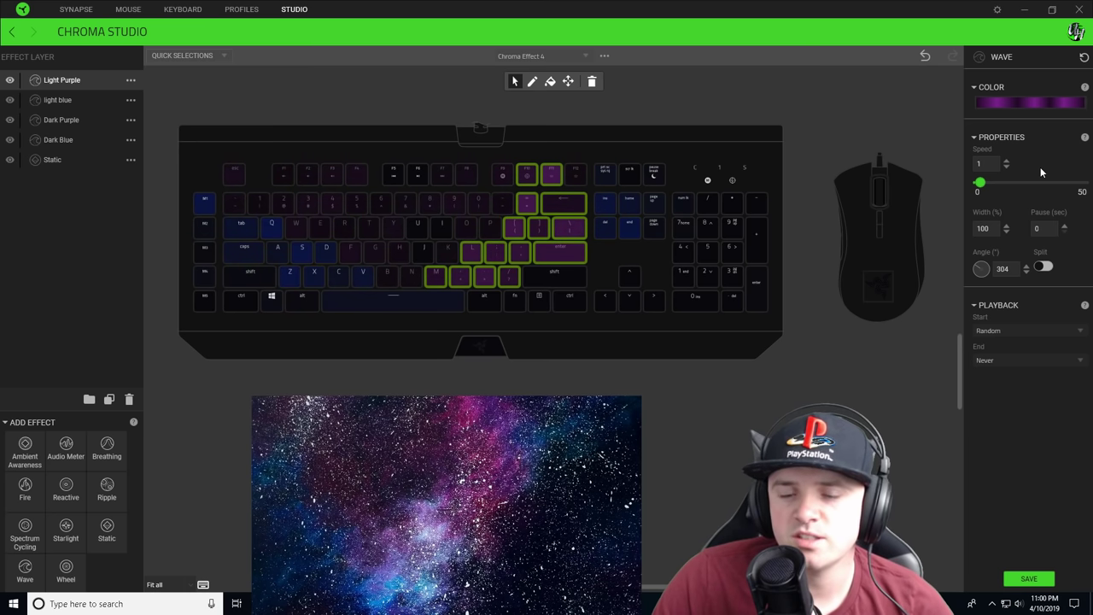
click(989, 267)
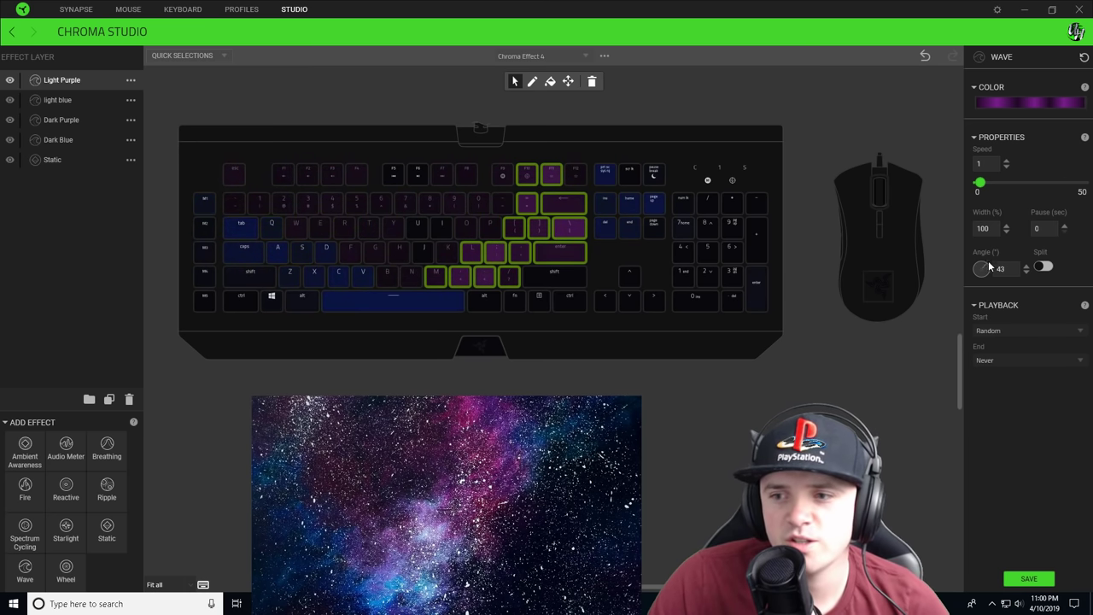
drag(992, 260, 993, 259)
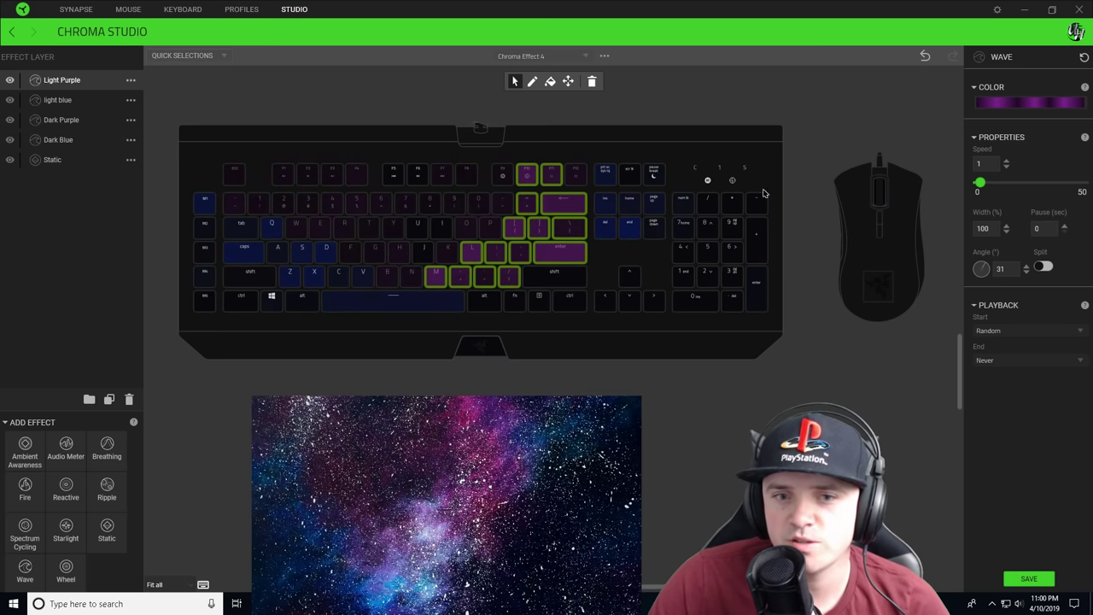
click(1029, 578)
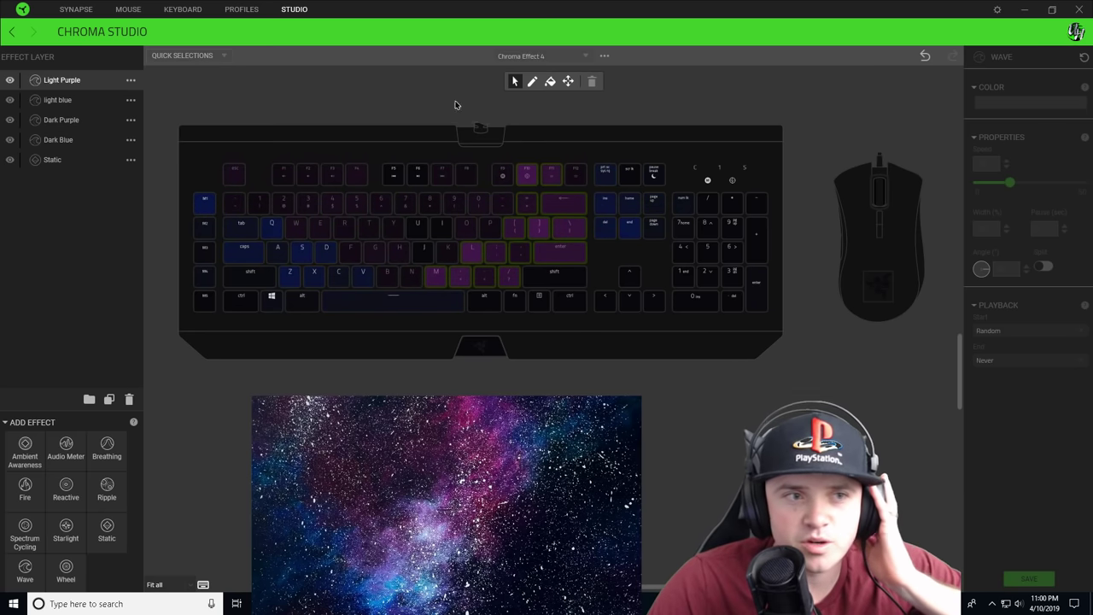
Add another Wave effect layer above Light Purple and rename it White
click(25, 570)
right_click(71, 80)
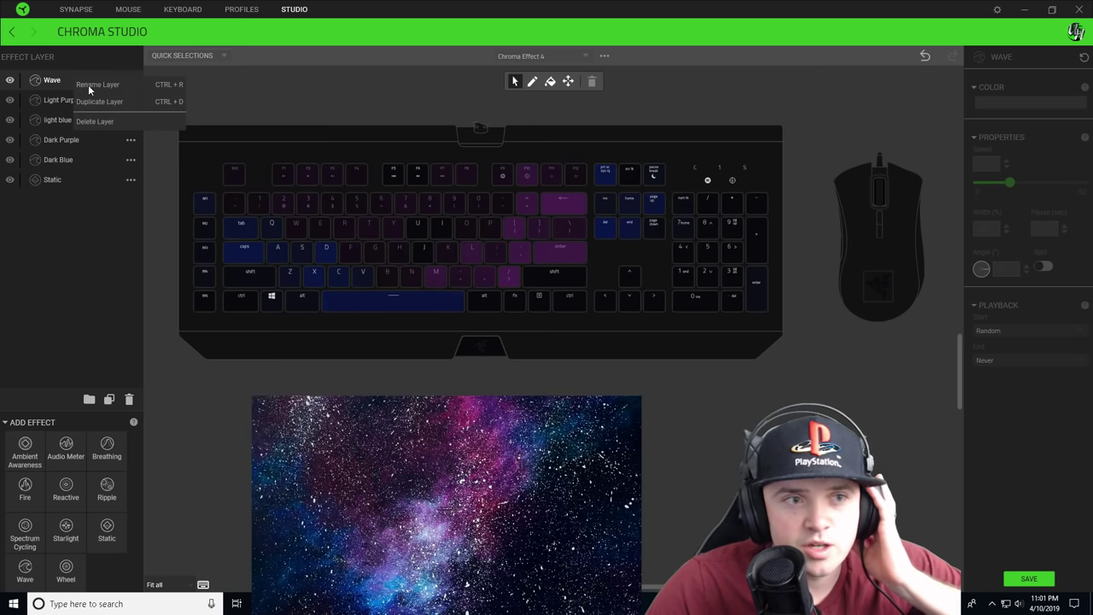
click(101, 86)
text(White)
key(Return)
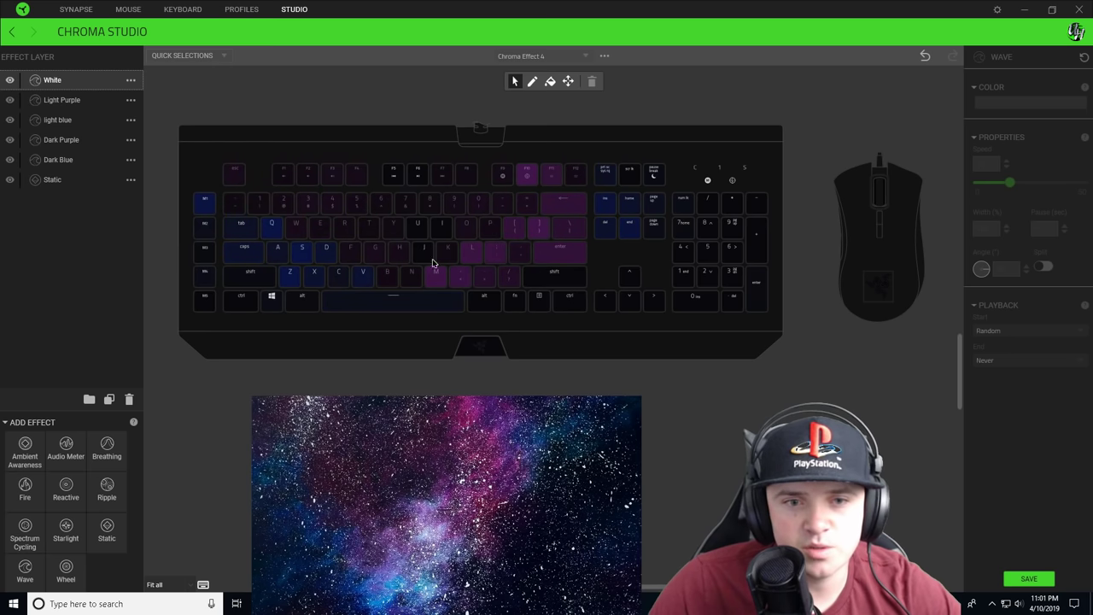
Apply the rainbow pattern to the O, K, L, semicolon, M, comma, period and right Alt keys on the White layer
click(1029, 103)
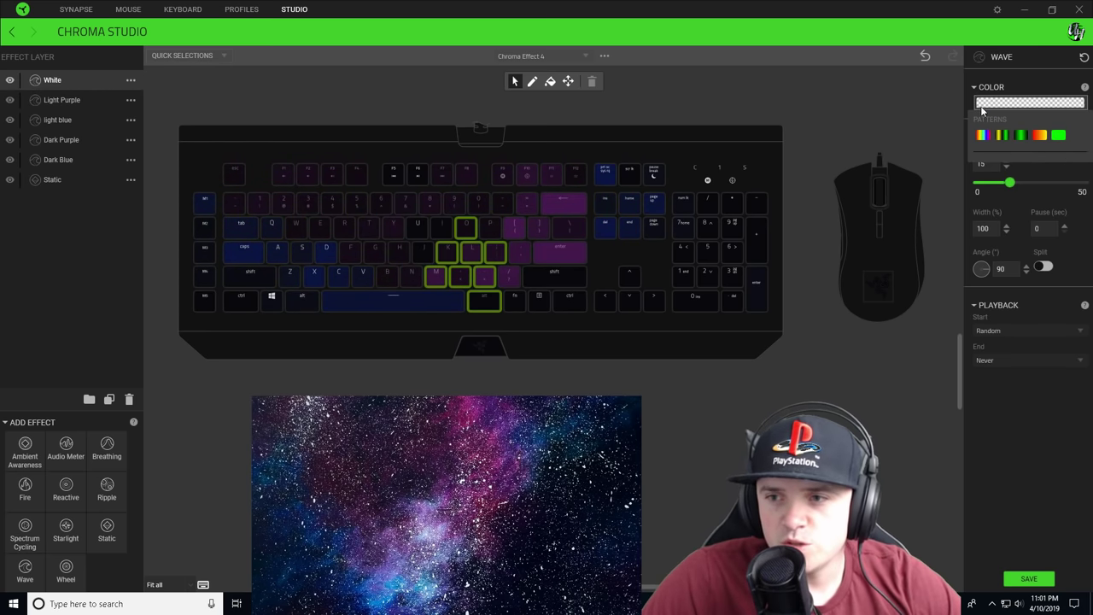
click(988, 138)
click(1006, 167)
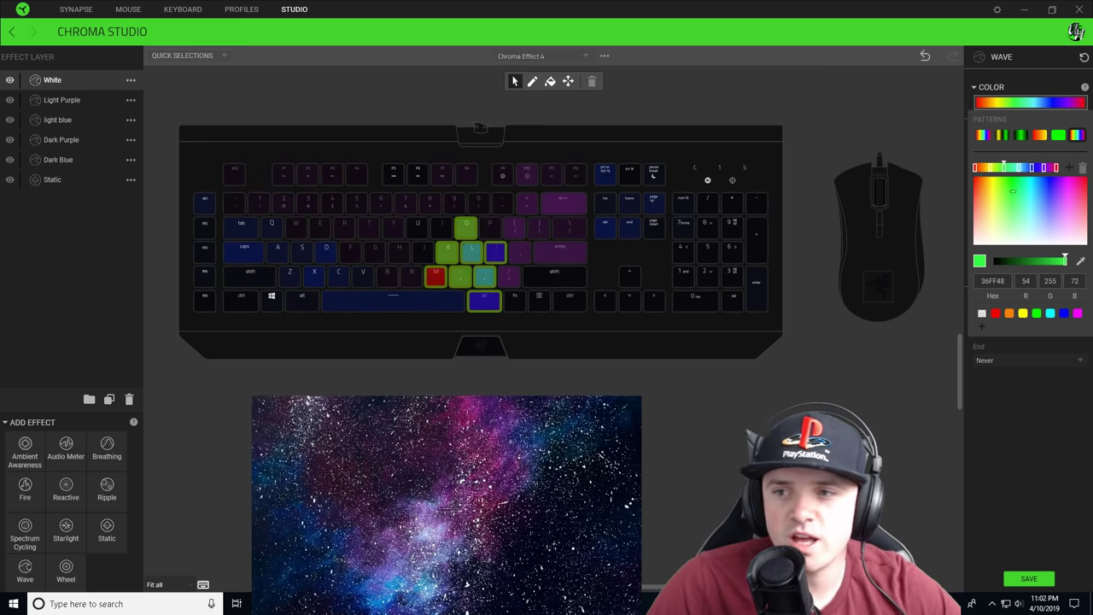
click(1057, 169)
click(1057, 168)
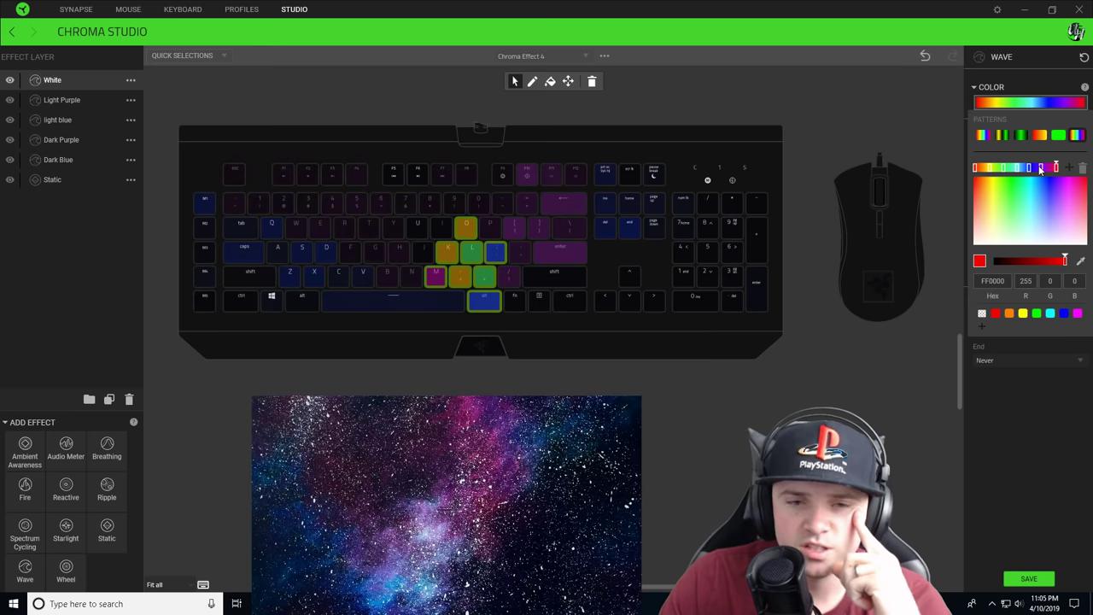
Make the first, third, fifth and seventh color stops of the White wave's gradient transparent
click(976, 169)
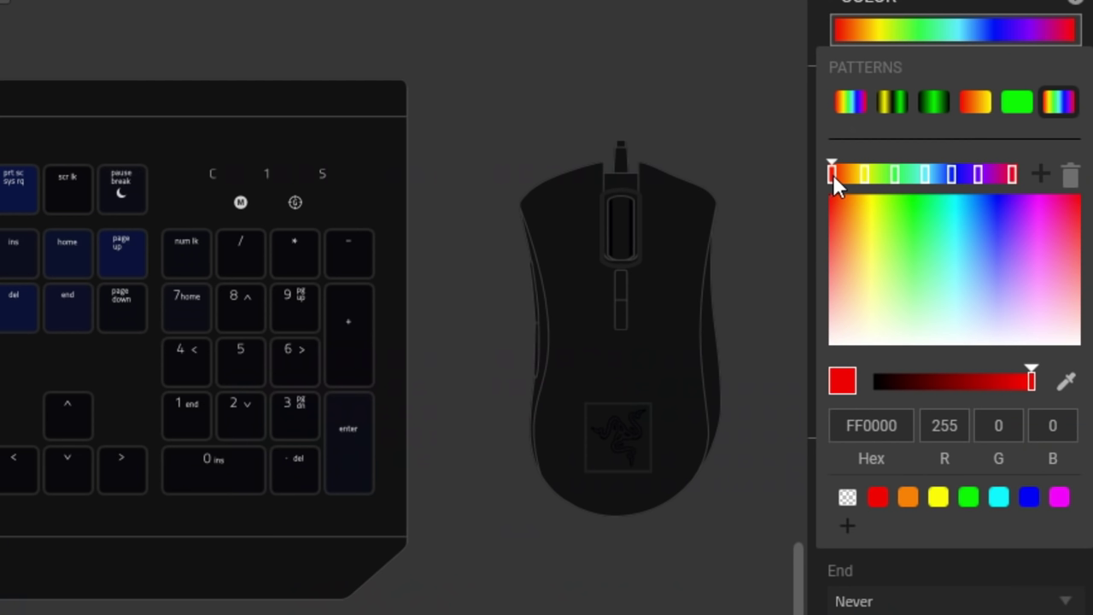
click(847, 497)
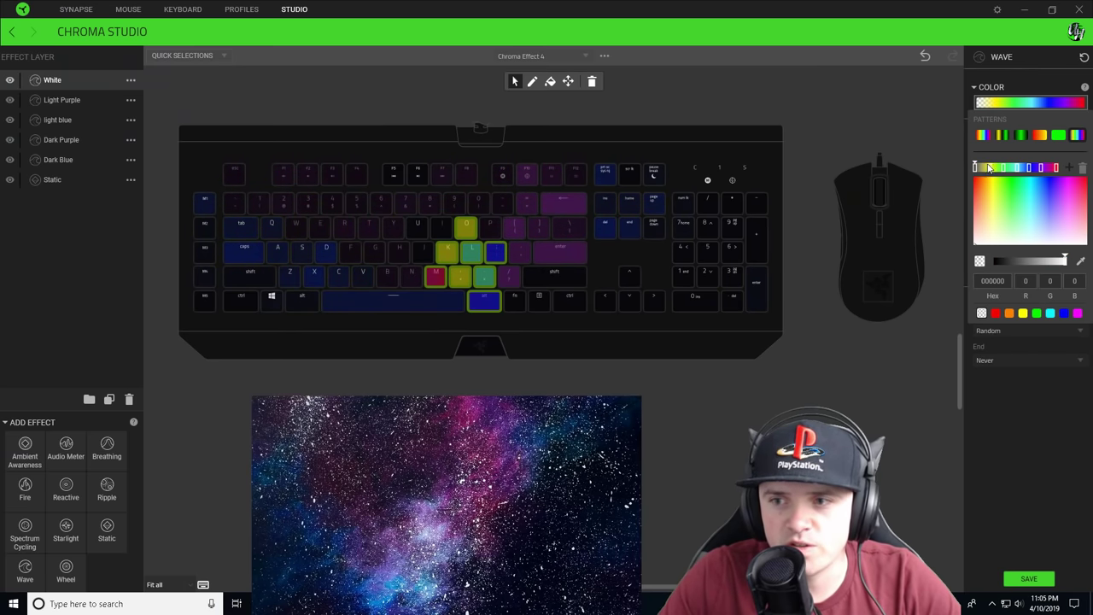
click(1004, 168)
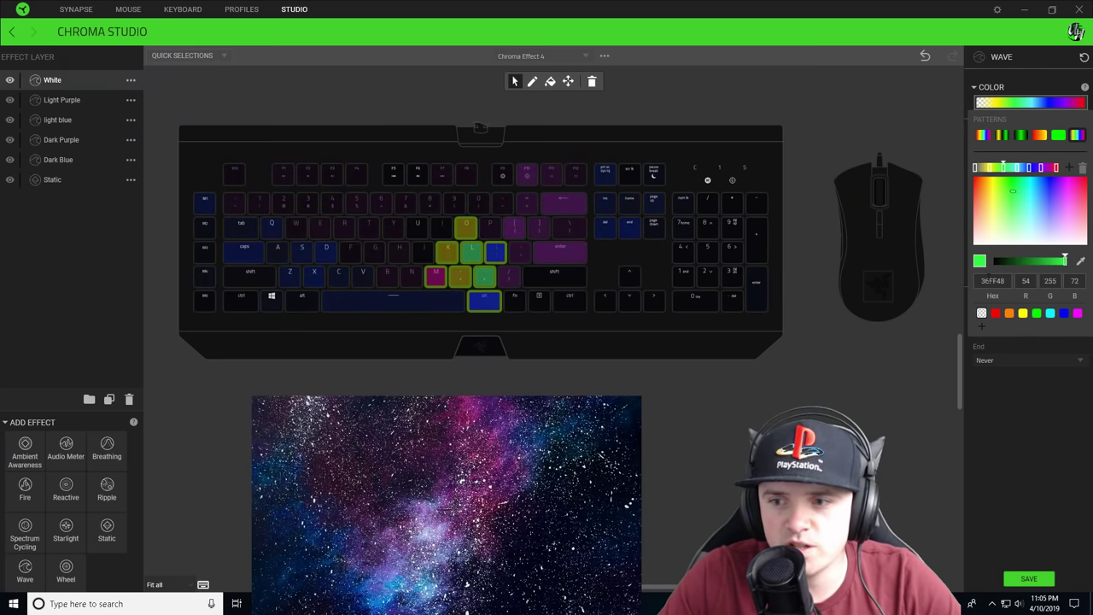
click(1029, 169)
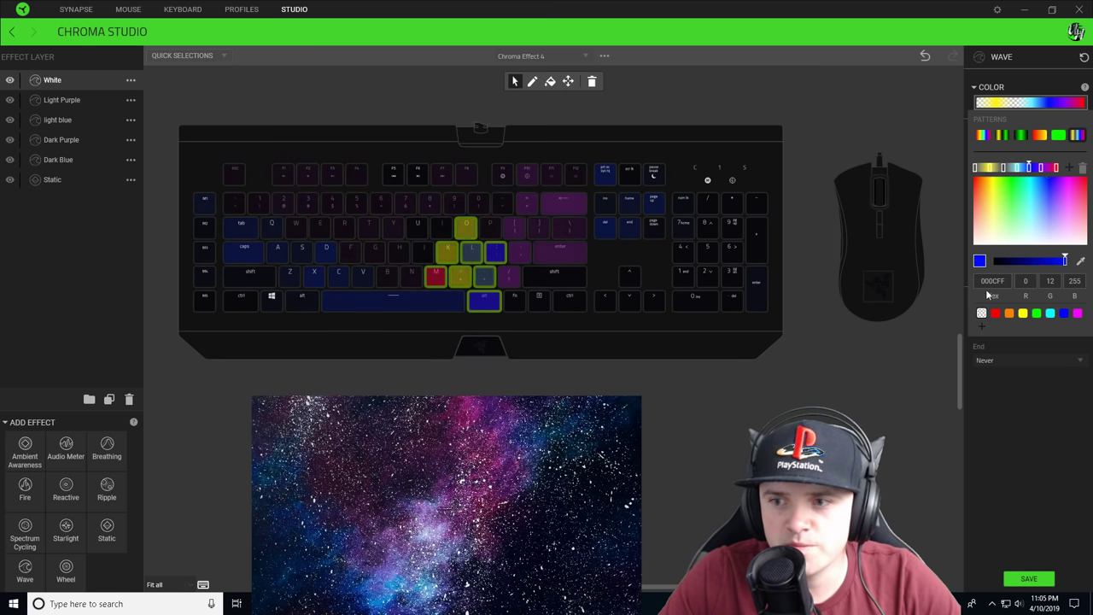
click(1056, 168)
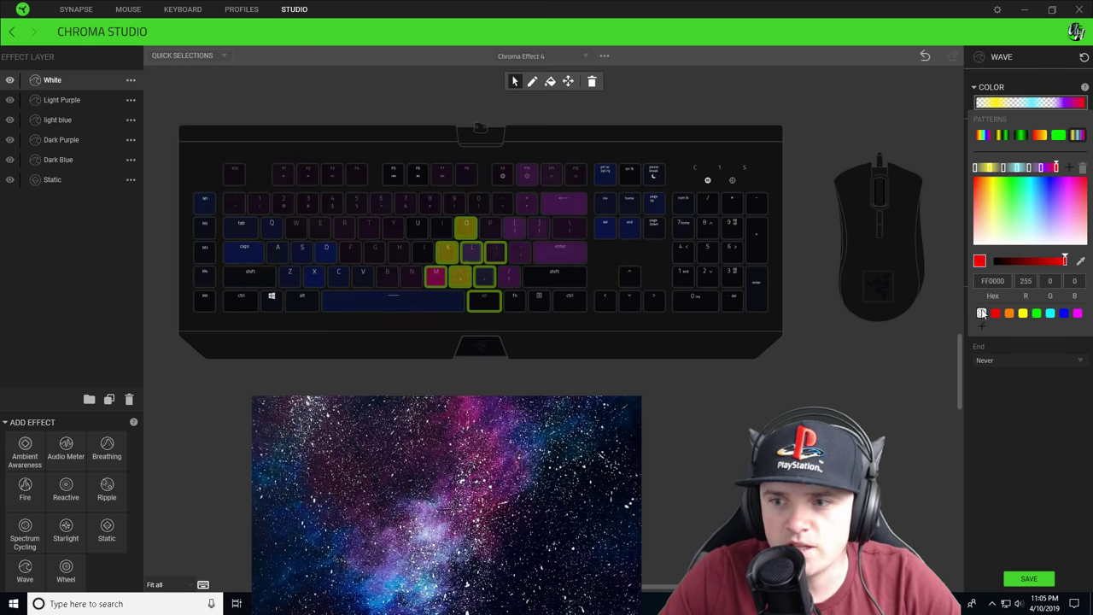
Set the second, fourth and sixth color stops of the White wave's gradient to gray 707070
click(991, 169)
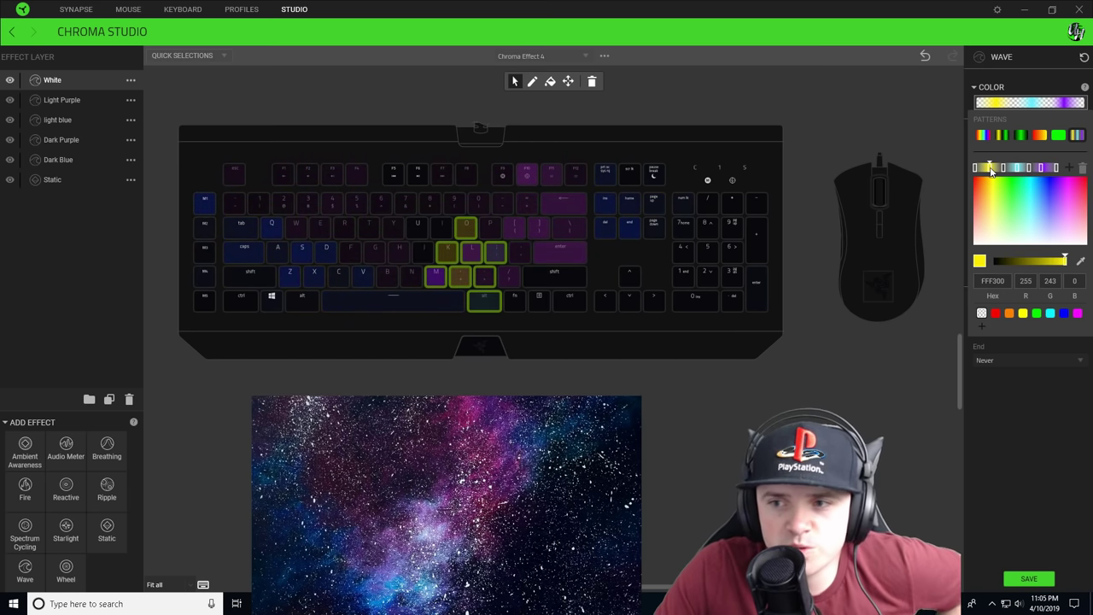
click(1002, 242)
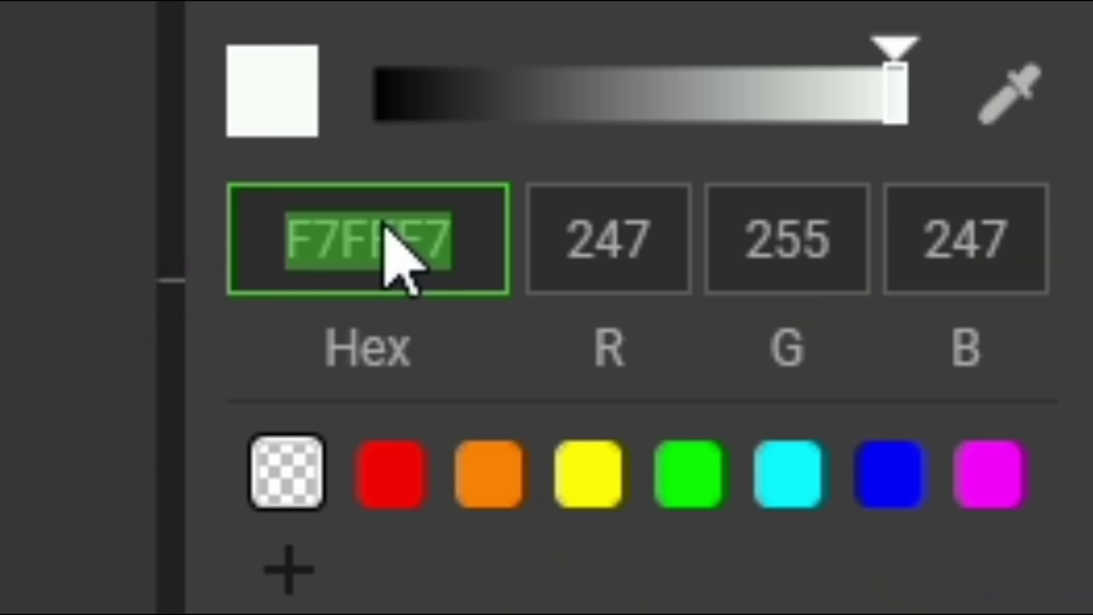
text(707070)
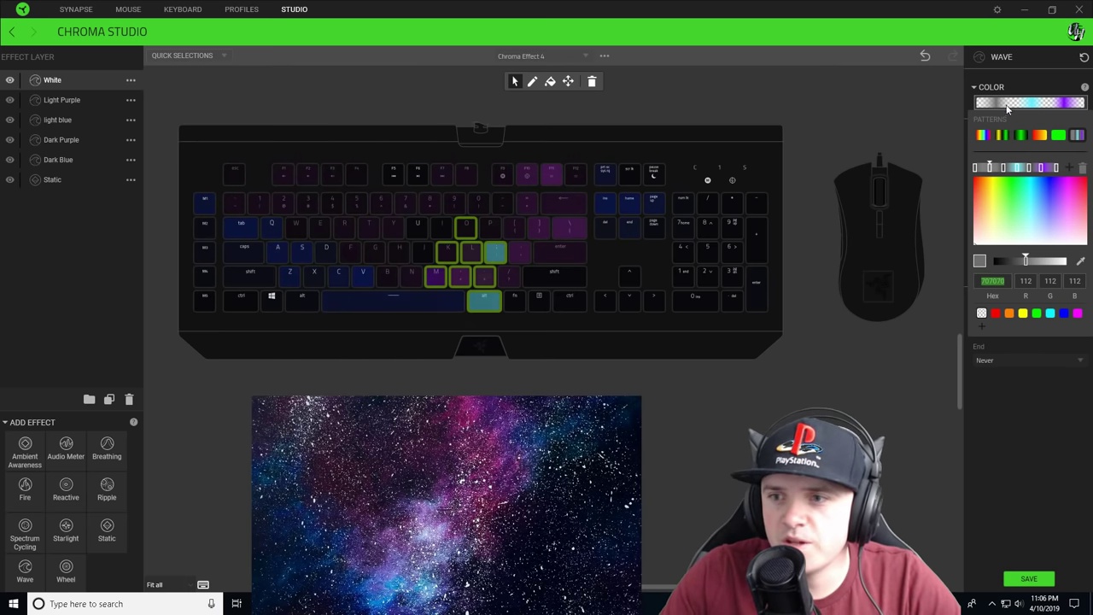
click(1016, 168)
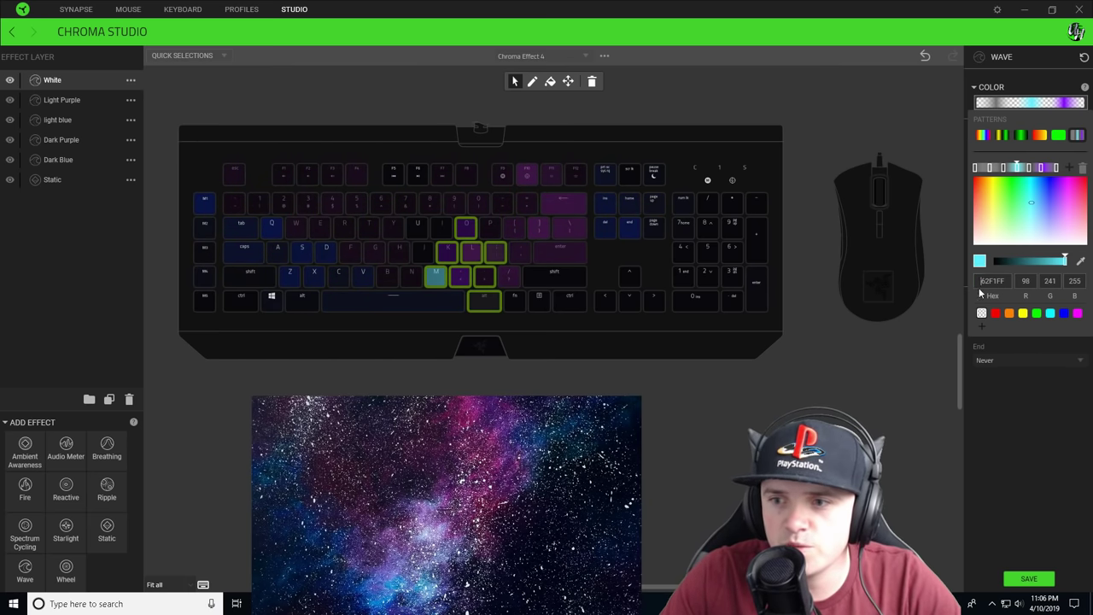
text(707070)
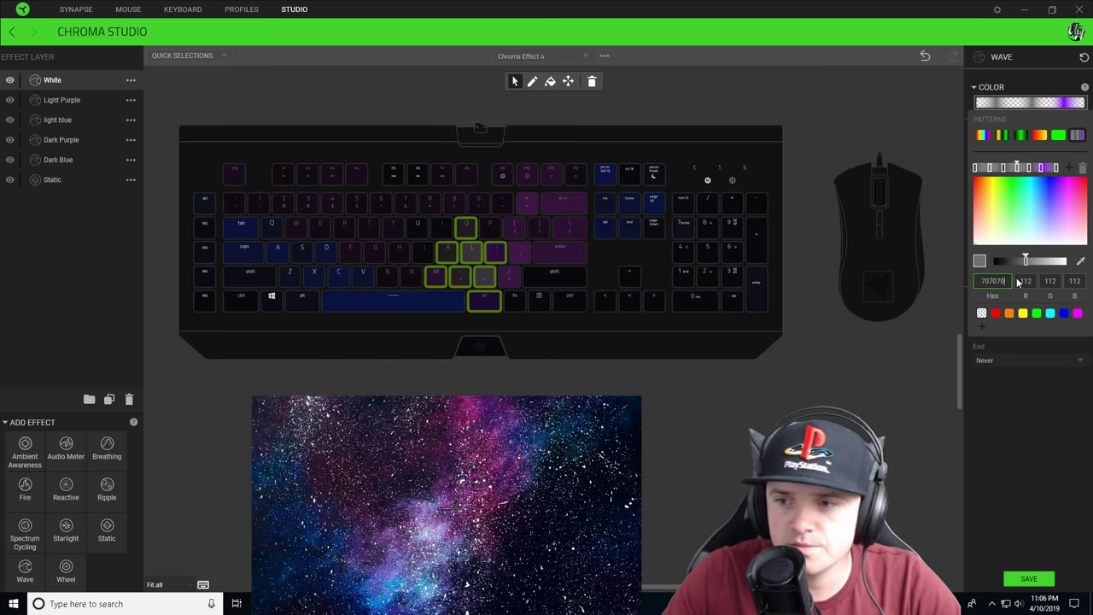
click(1041, 168)
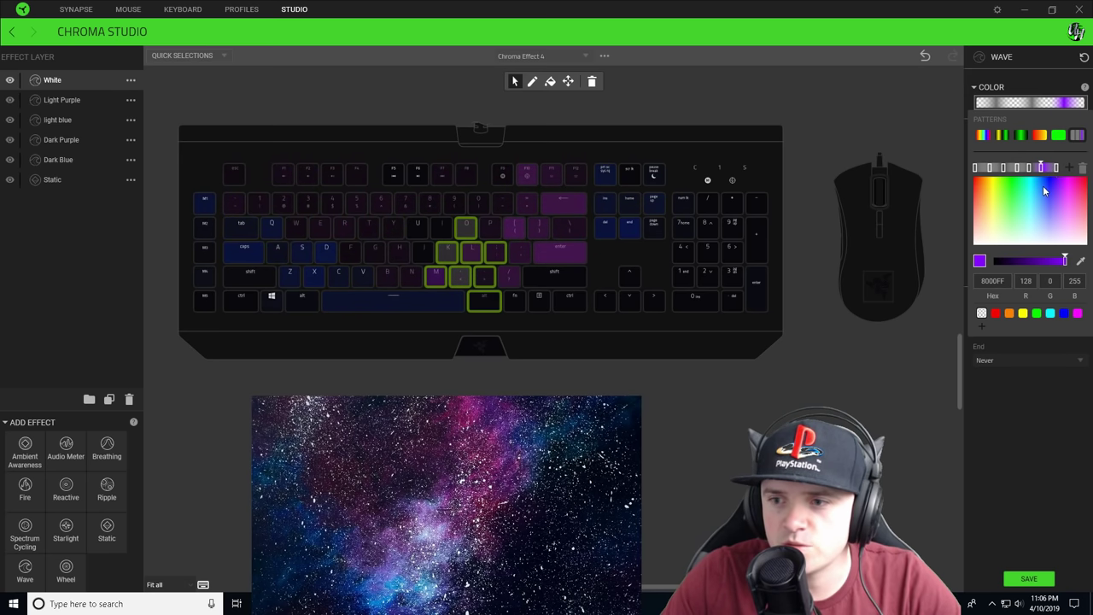
text(707070)
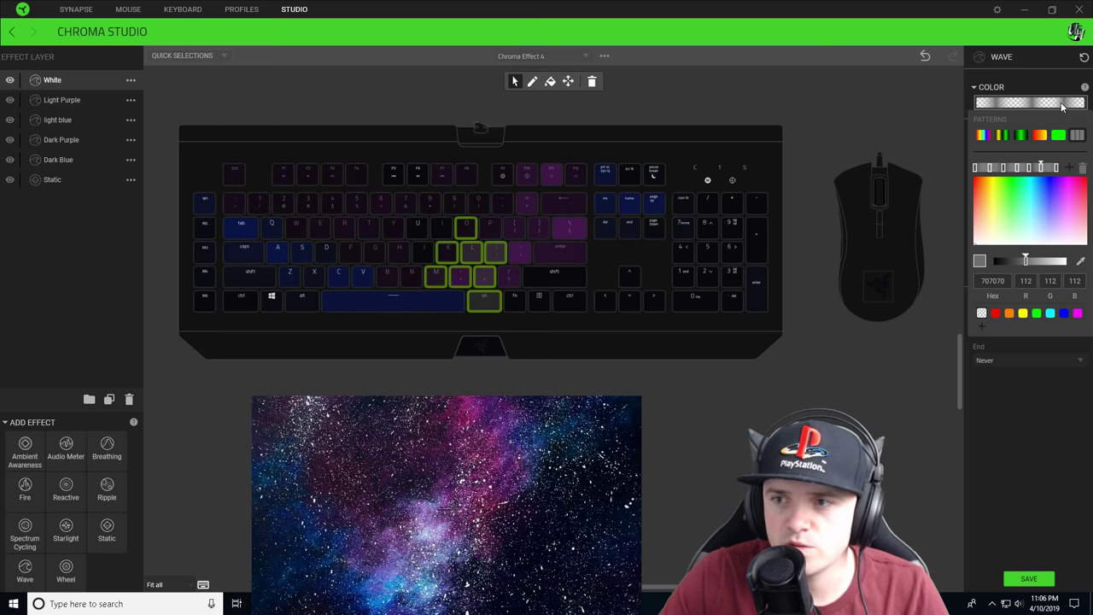
Set the White wave's speed to 1 and its angle to 348°, and save the effect
click(1043, 414)
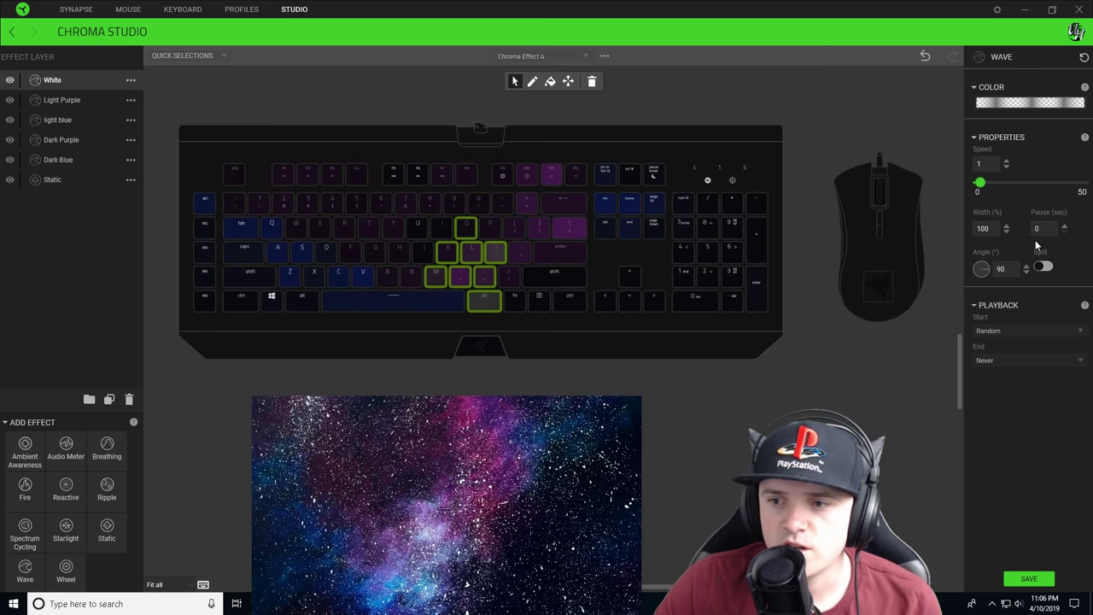
click(1031, 581)
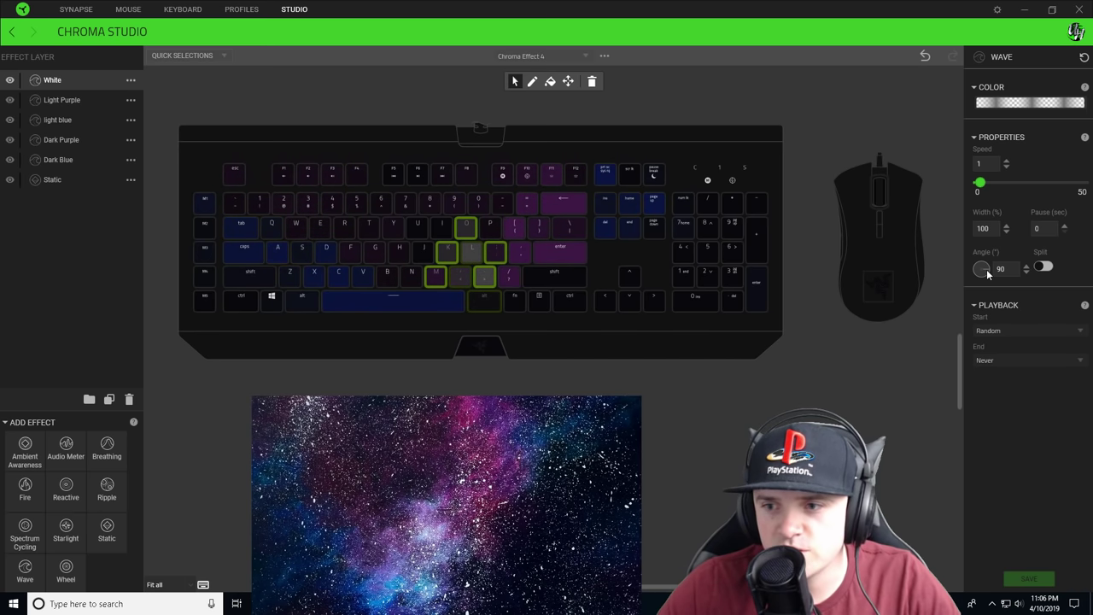
drag(991, 241, 974, 229)
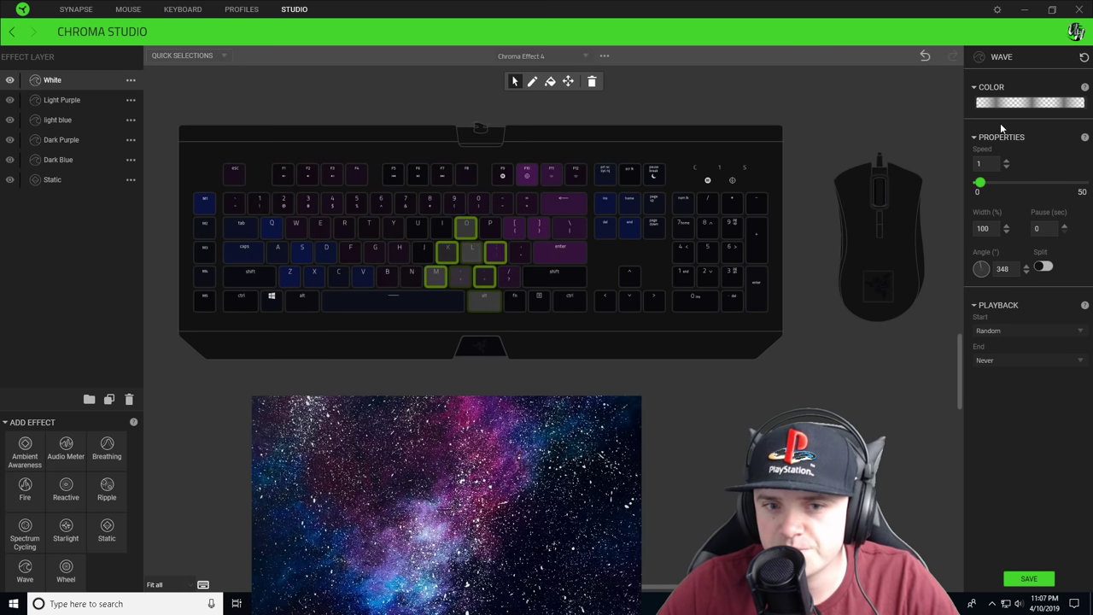
click(1029, 580)
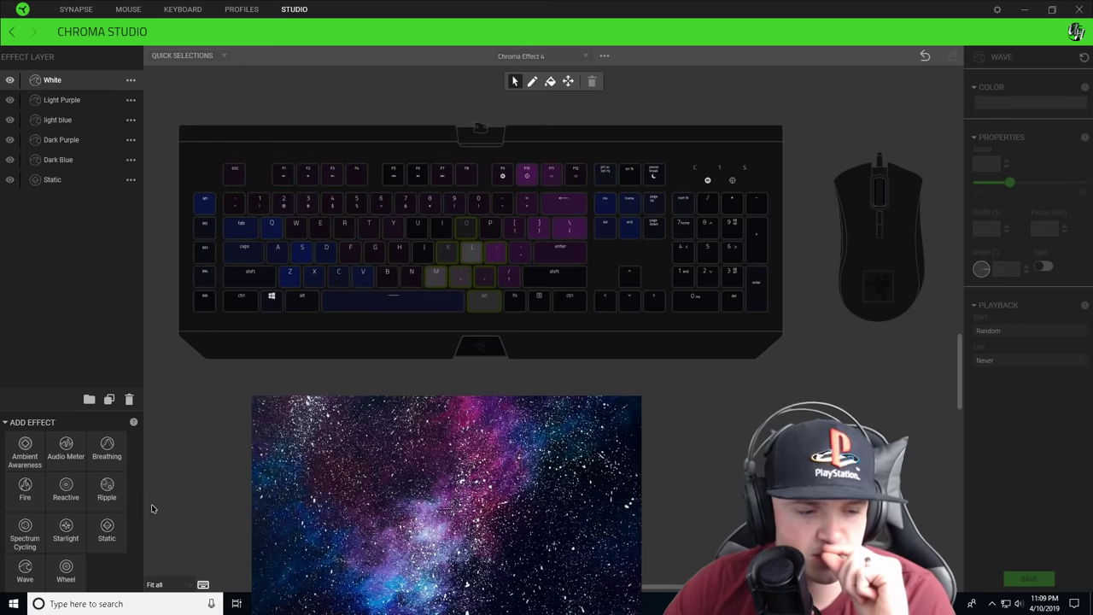
Add a Starlight effect layer above White and select all keyboard keys and mouse lighting zones for it
click(66, 532)
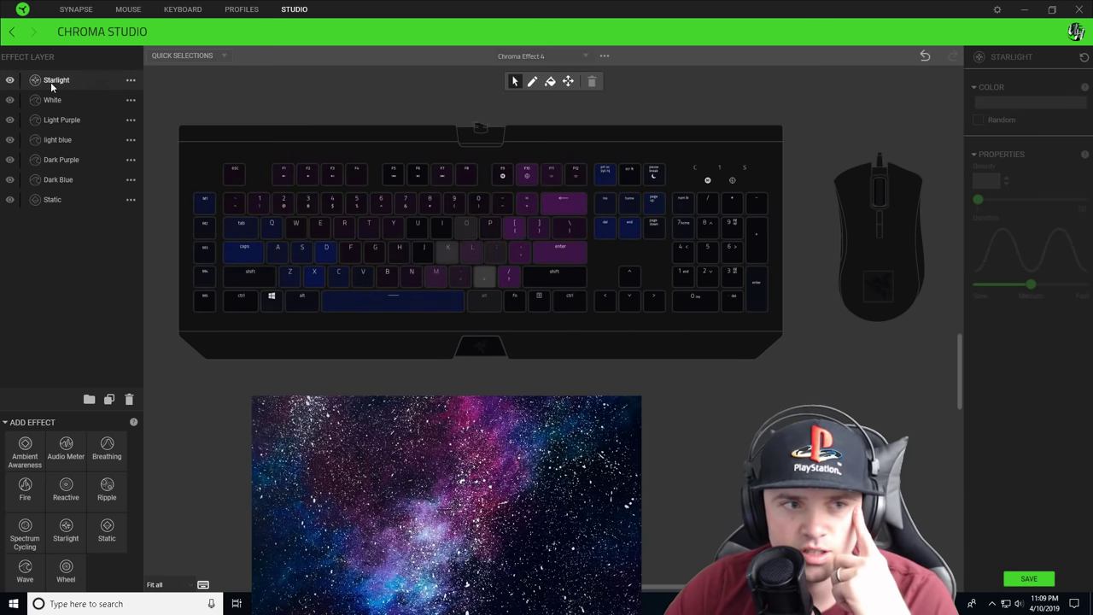
click(89, 87)
drag(180, 132, 812, 431)
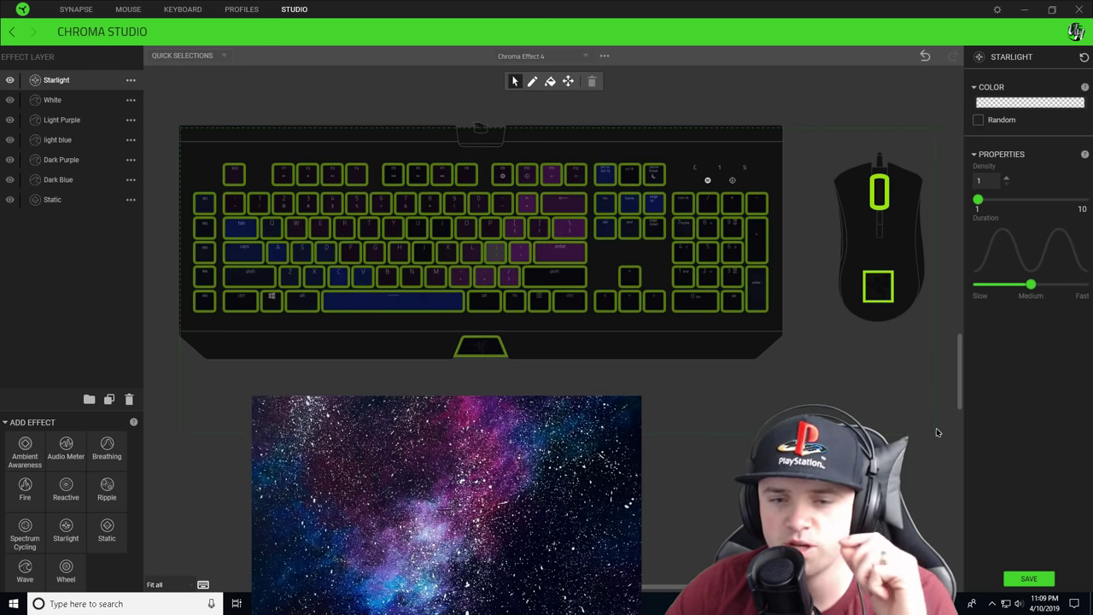
Color the Starlight effect solid white FFFFFF with a Medium duration, and save the effect
click(1058, 102)
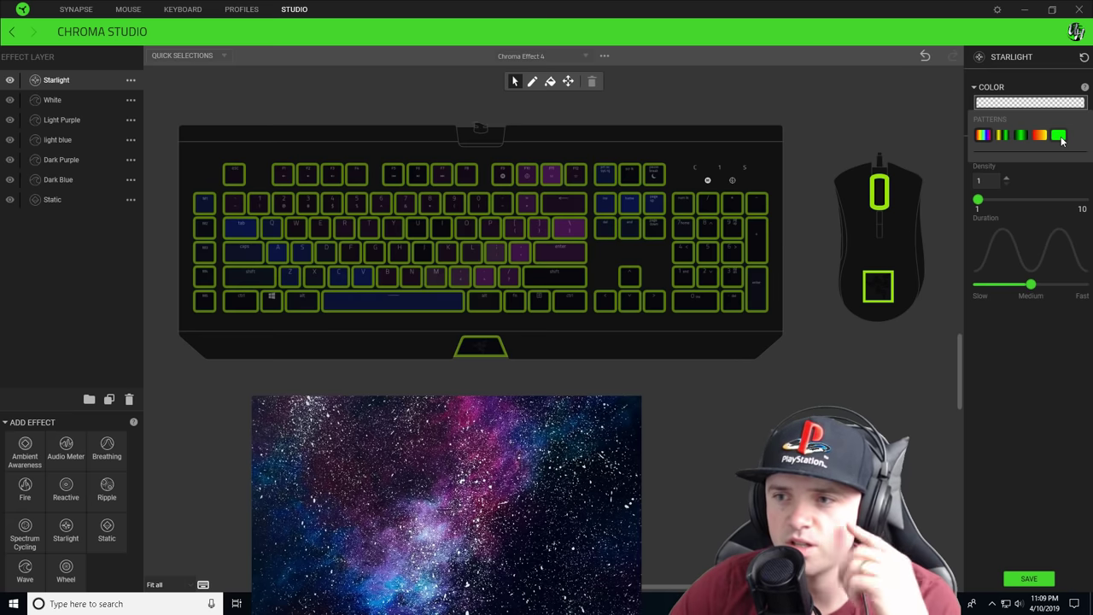
click(1059, 135)
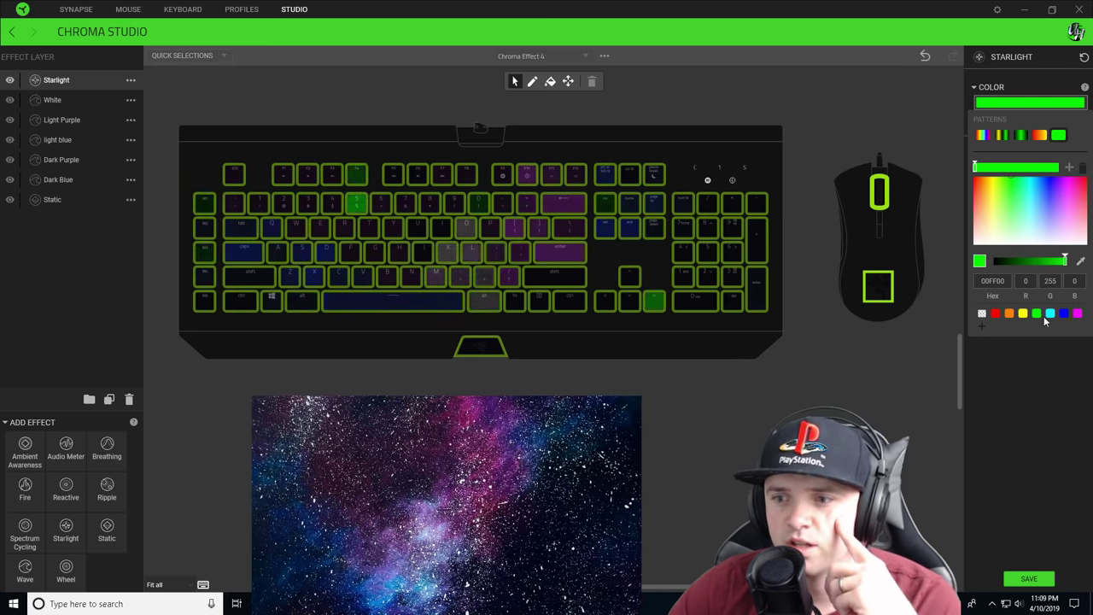
click(1015, 202)
drag(1011, 220, 976, 258)
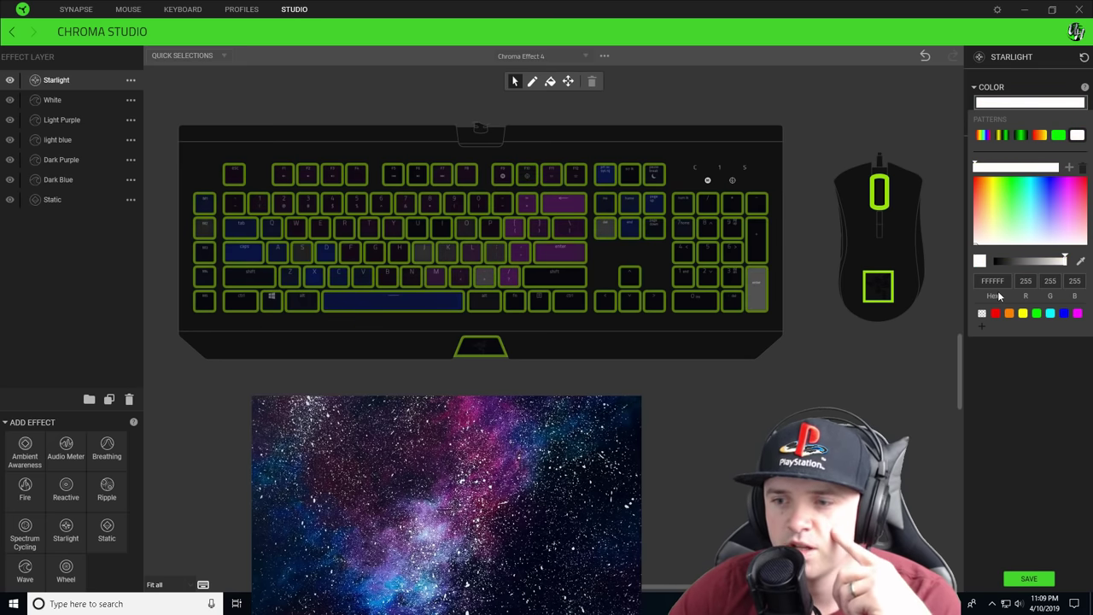
click(987, 281)
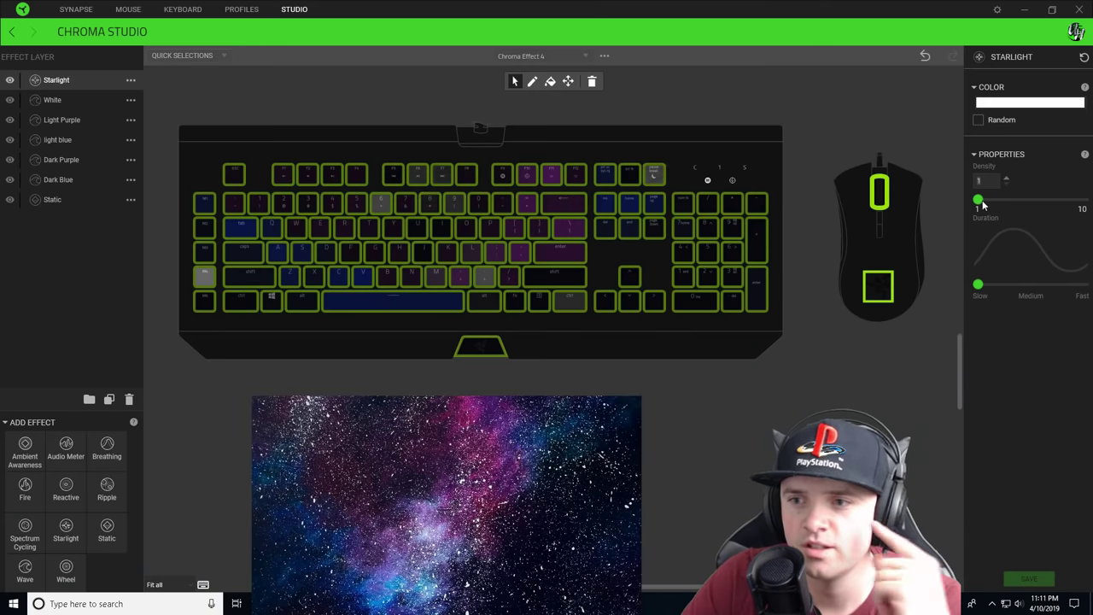
drag(986, 287, 1031, 286)
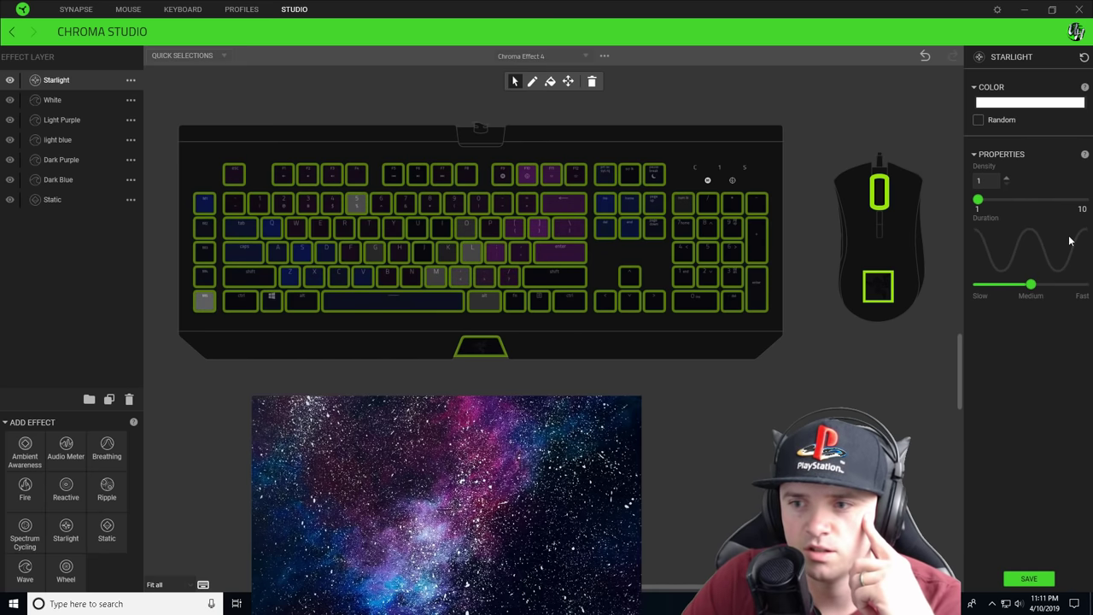
click(1030, 578)
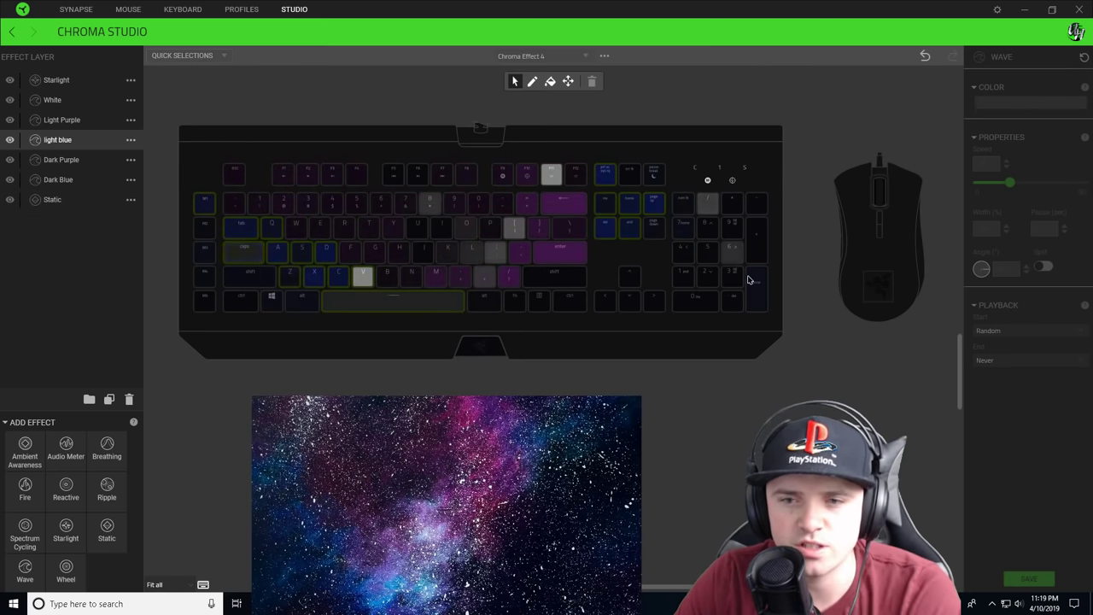
Apply the numpad Enter key's near-black color 010008 to the mouse's scroll wheel and logo on the Static layer, and save the effect
click(72, 200)
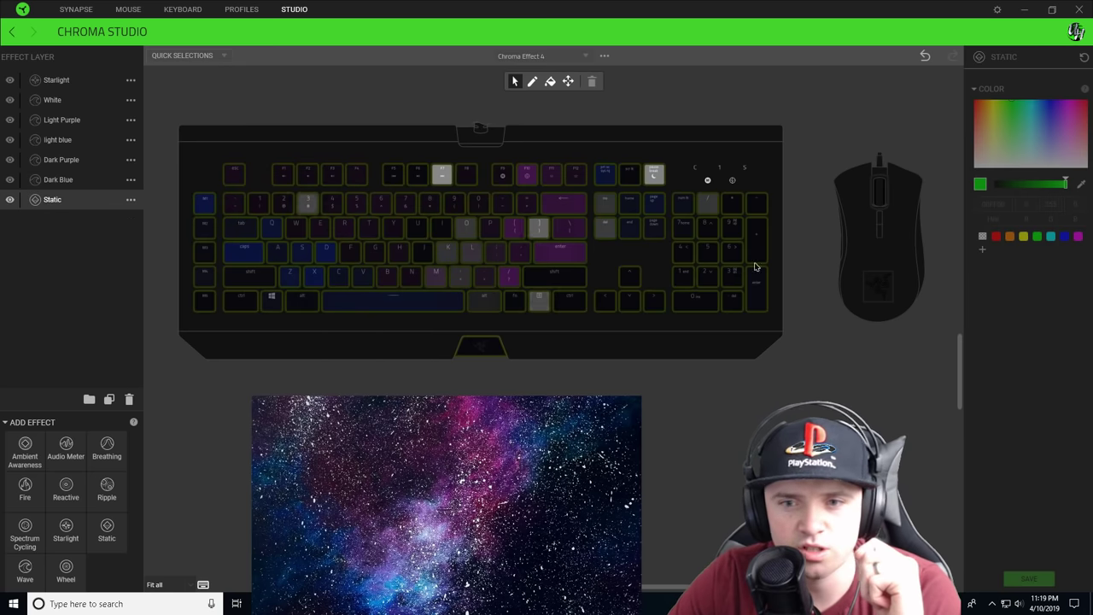
drag(826, 351, 918, 148)
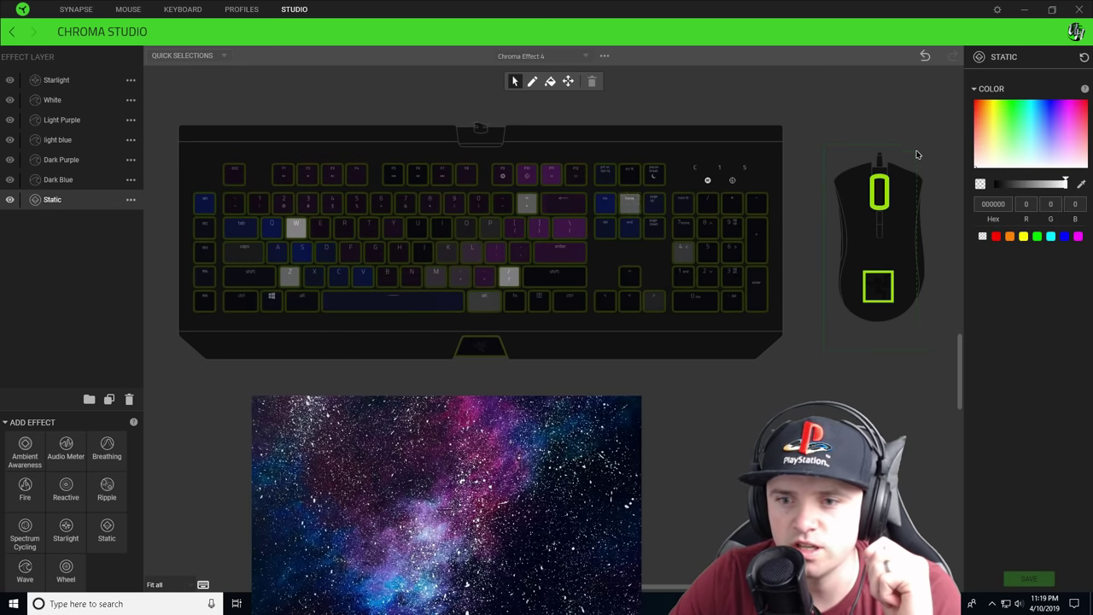
click(755, 281)
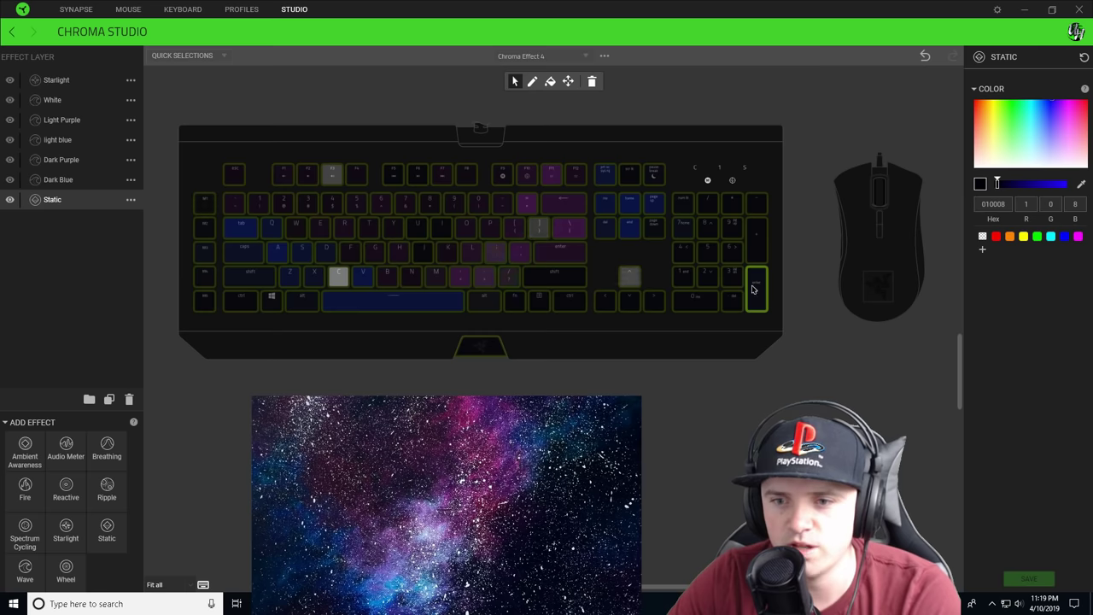
mouse_move(763, 291)
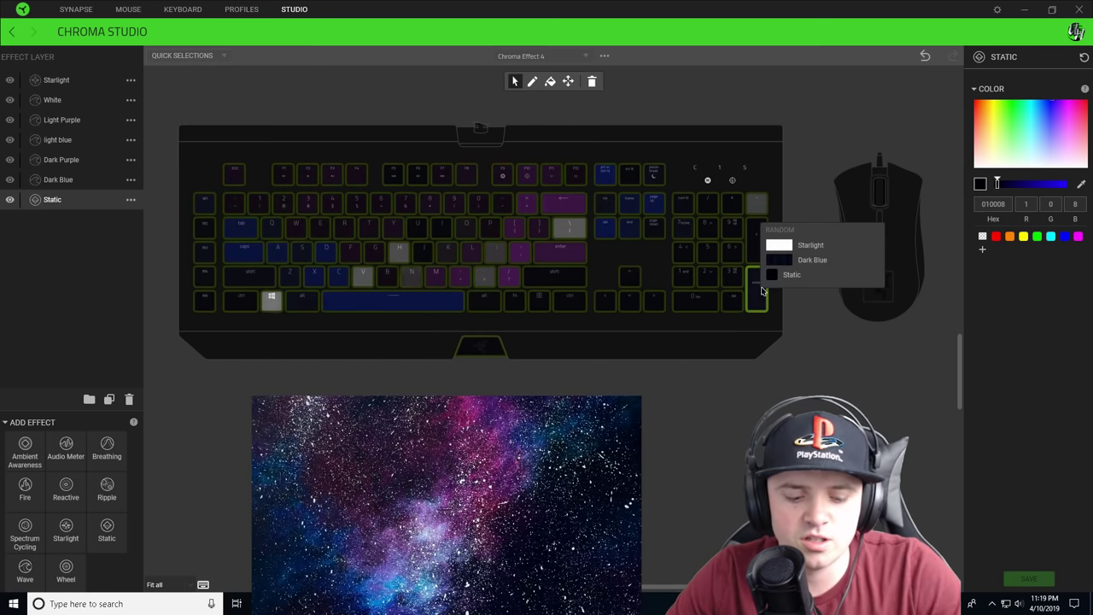
drag(856, 348, 931, 133)
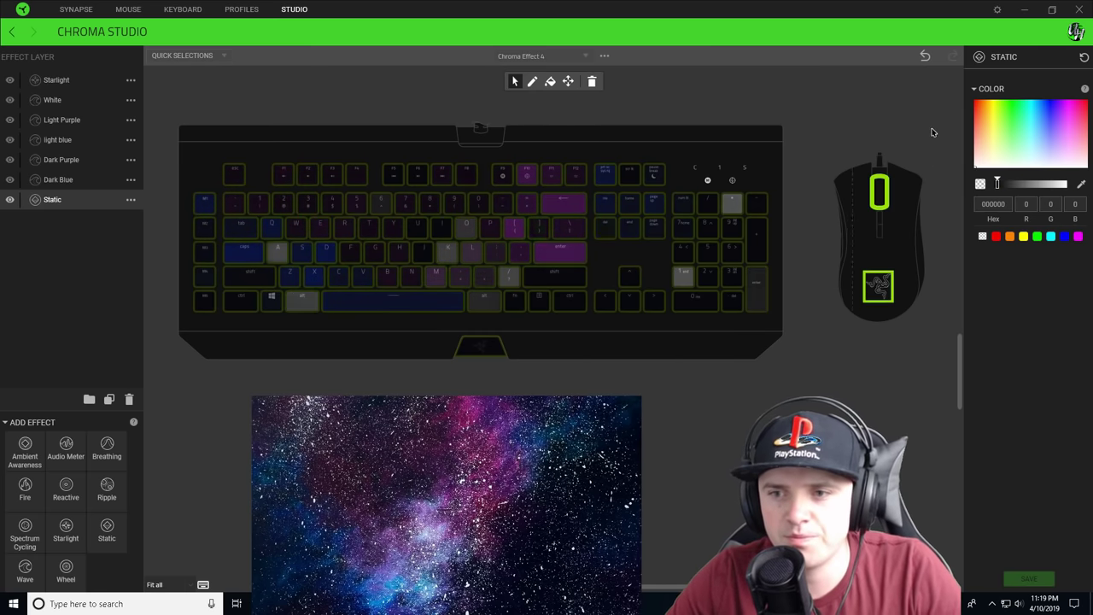
click(911, 254)
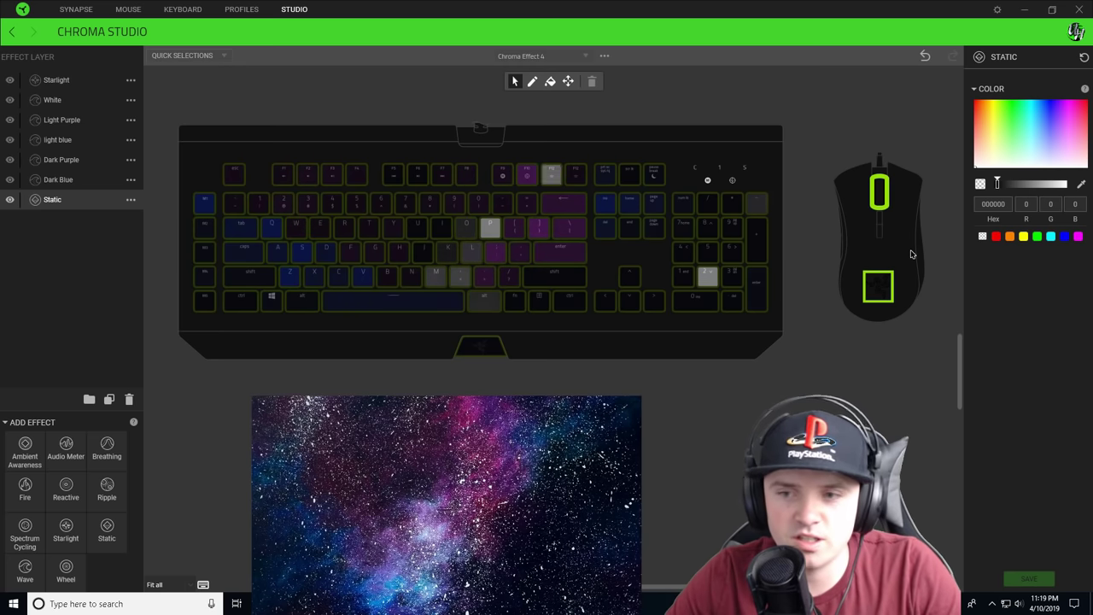
click(1051, 101)
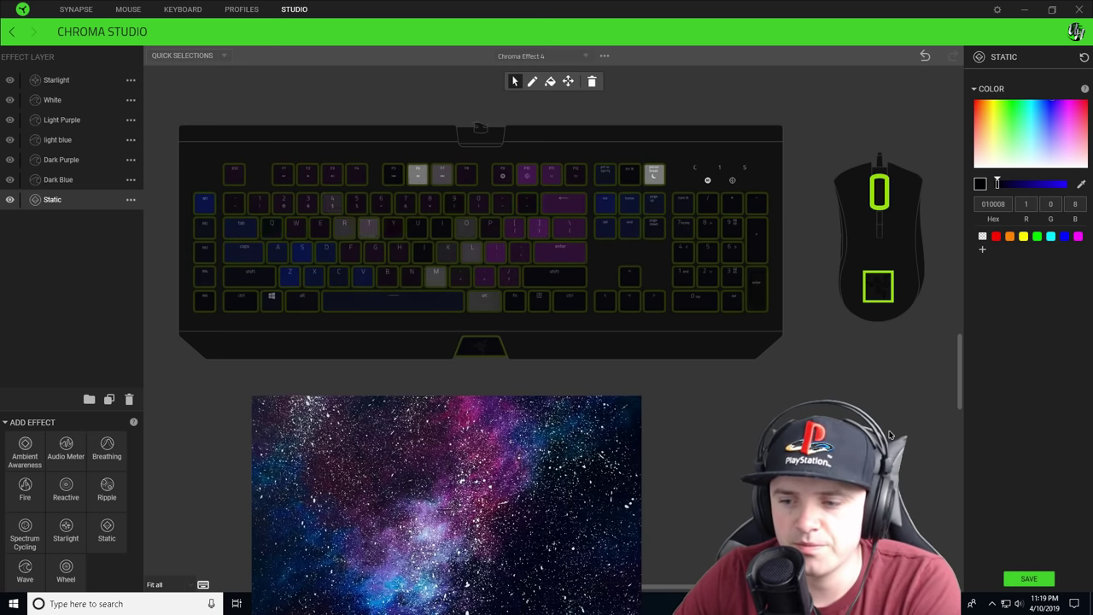
click(1029, 580)
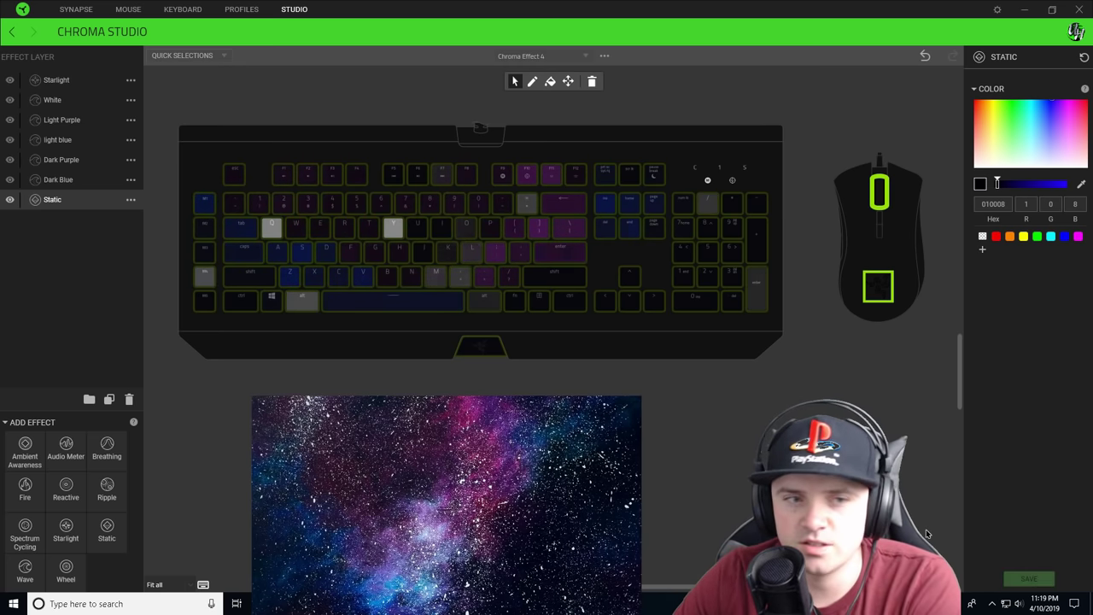
Apply the Dark Blue wave to the mouse's scroll wheel and logo with speed 24 and a 1-second pause, and save the effect
click(68, 180)
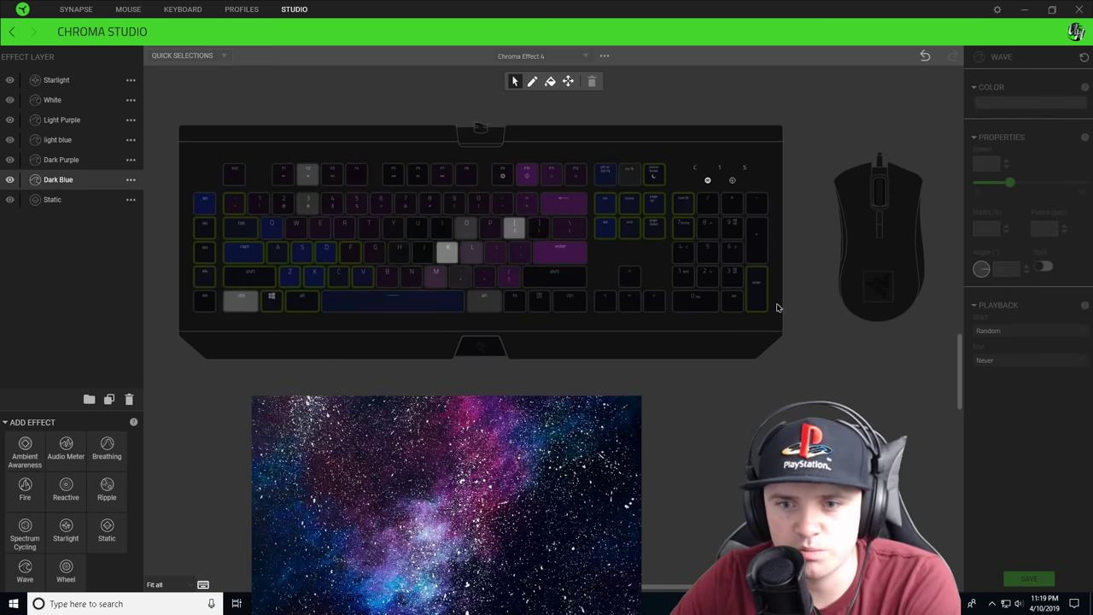
click(690, 232)
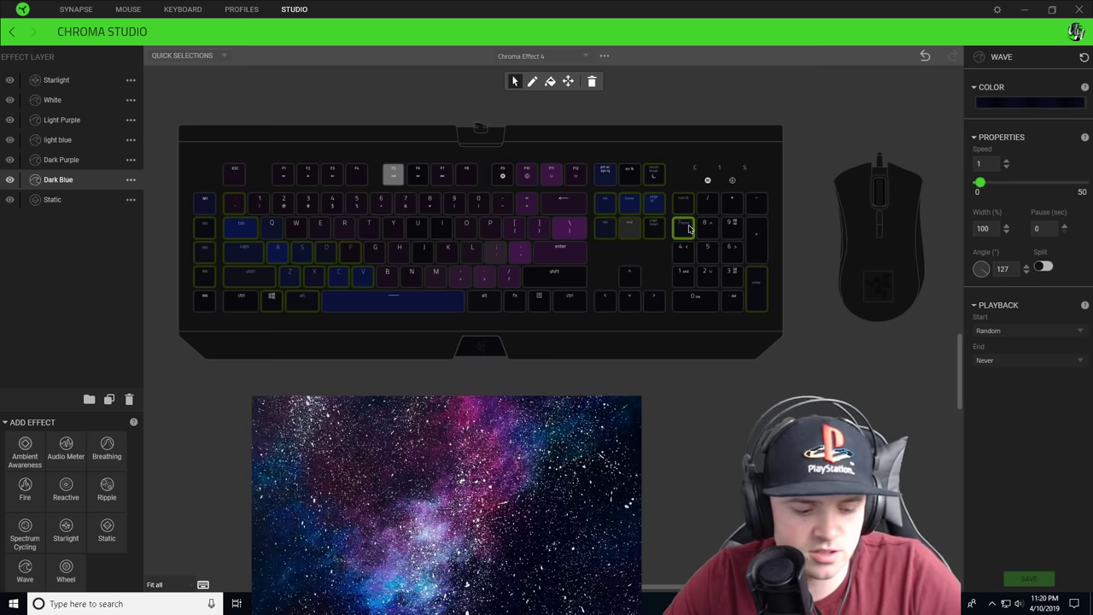
click(911, 155)
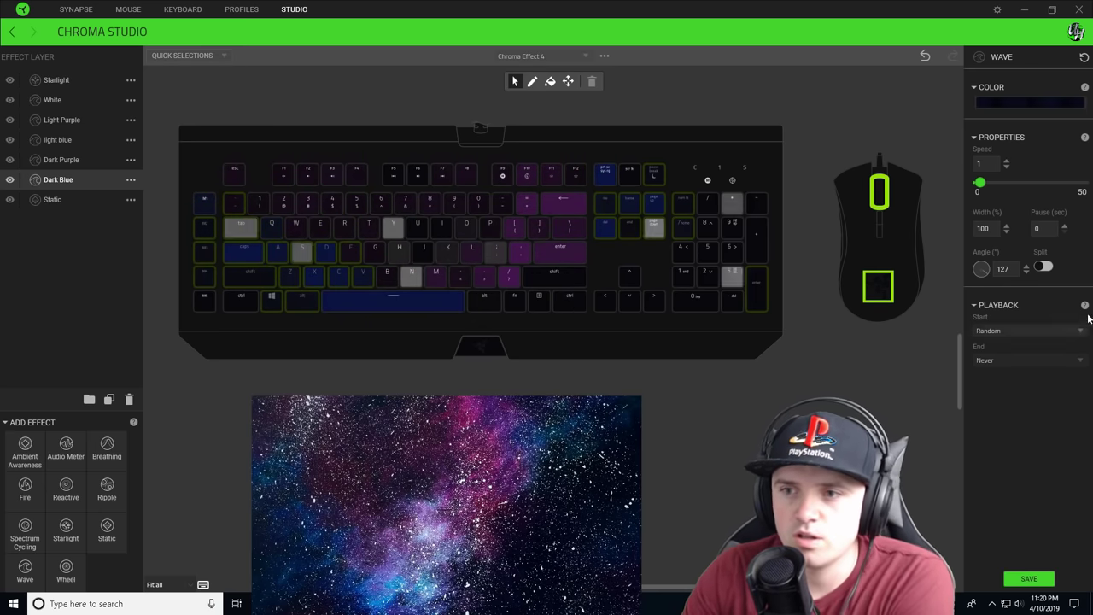
click(1027, 182)
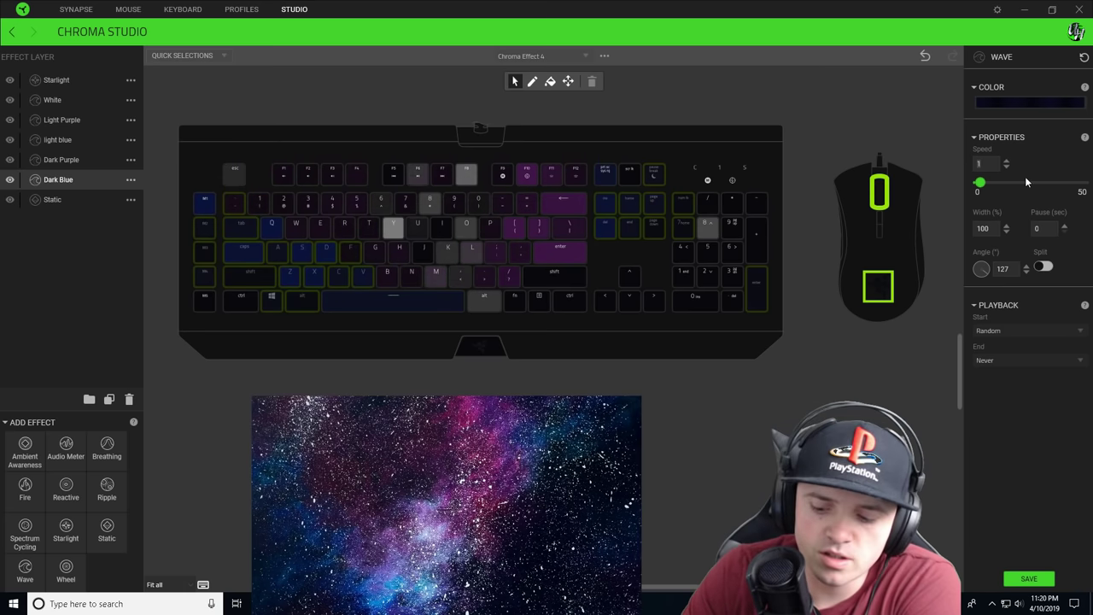
click(1064, 228)
click(1039, 580)
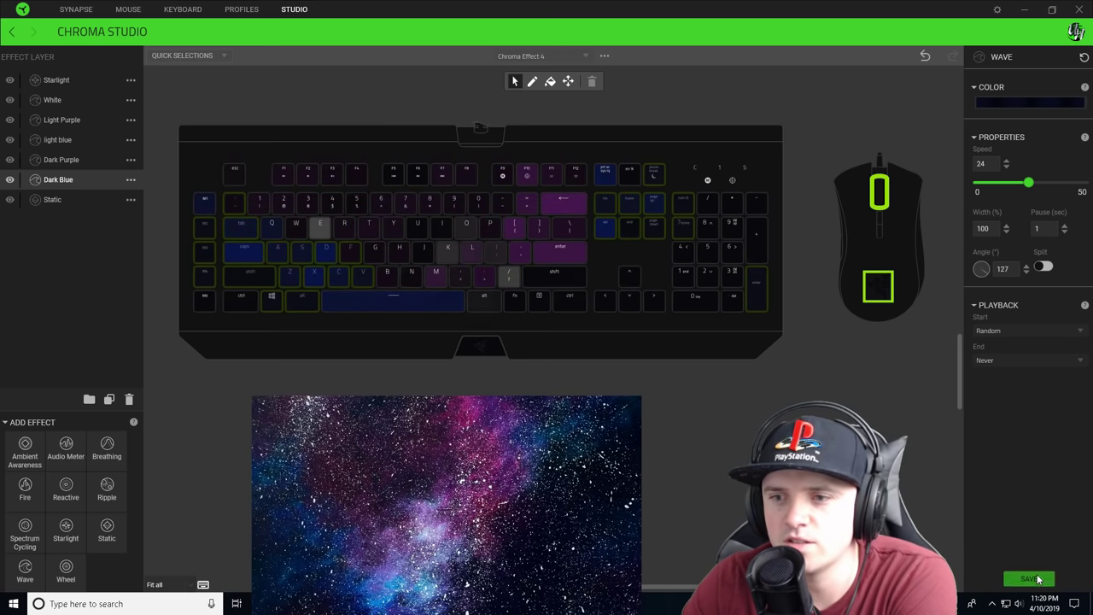
Apply the Dark Purple wave to the mouse's scroll wheel and logo with speed 24 and a 2-second pause, and save the effect
click(57, 159)
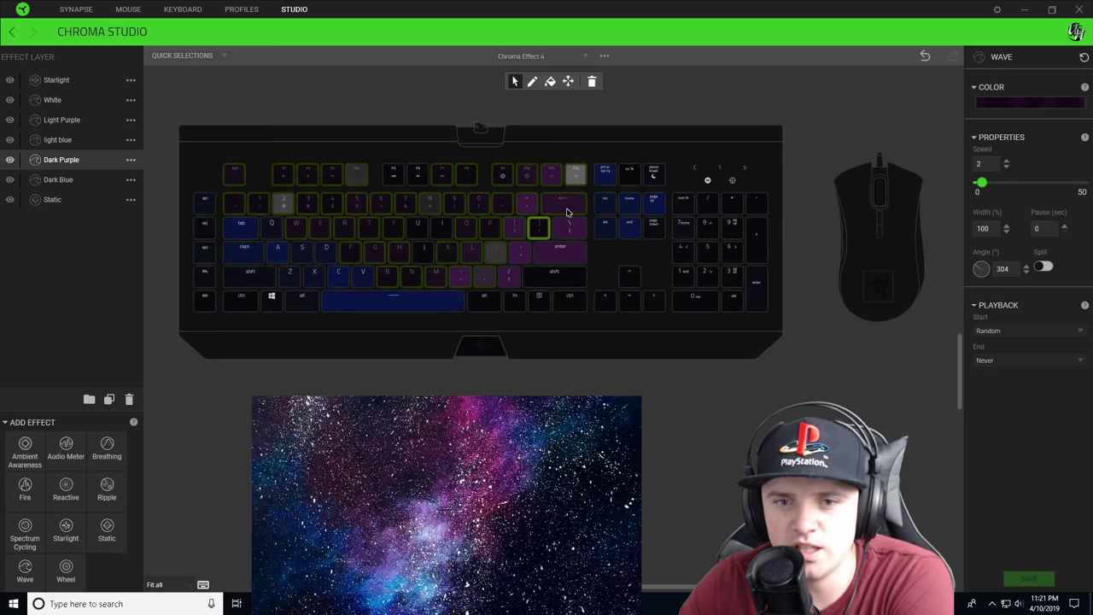
click(855, 328)
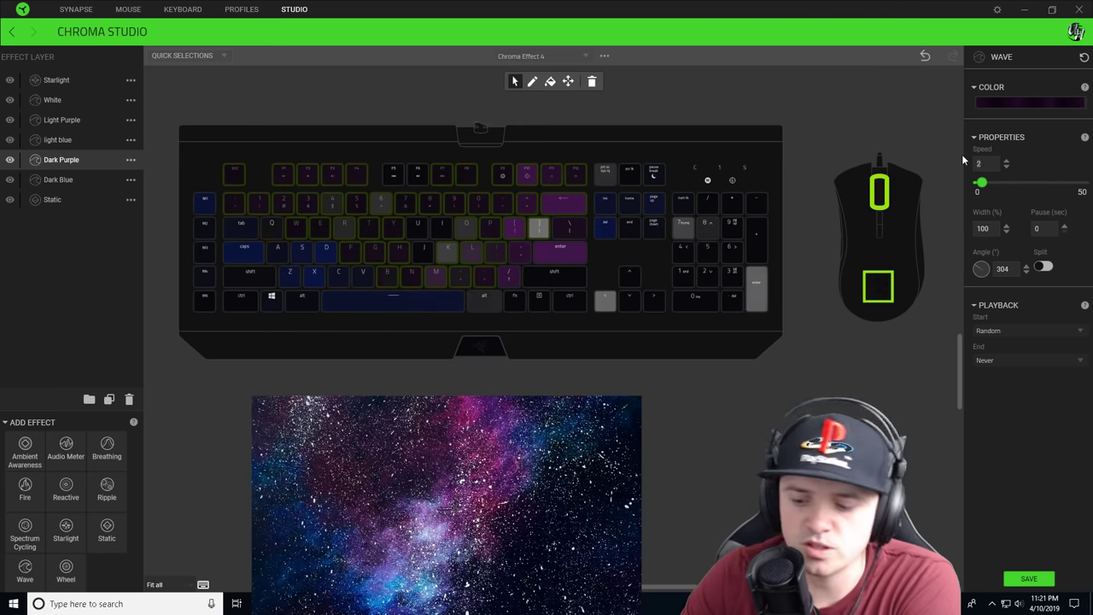
drag(981, 182, 1028, 183)
click(1066, 226)
click(1066, 226)
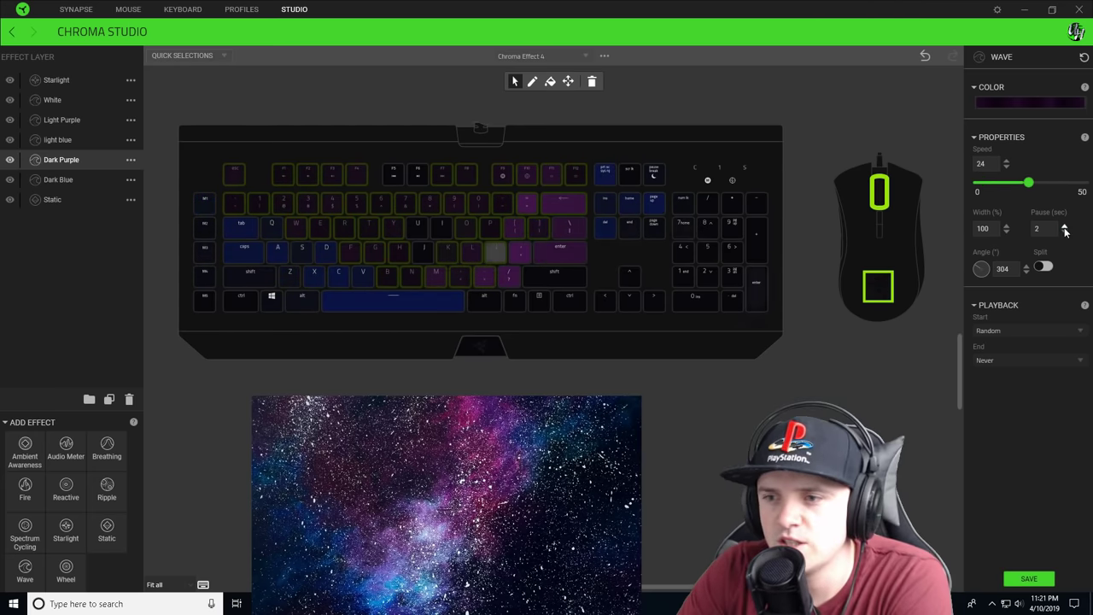
click(1031, 581)
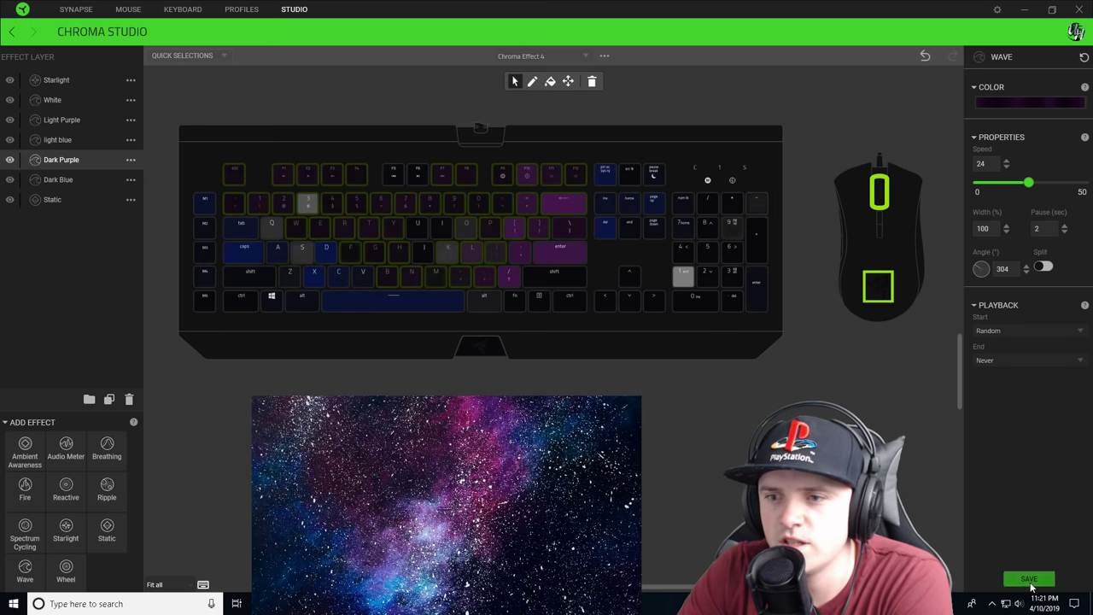
Apply the light blue wave to the mouse's scroll wheel and logo with speed 24 and a 3-second pause, and save the effect
click(75, 139)
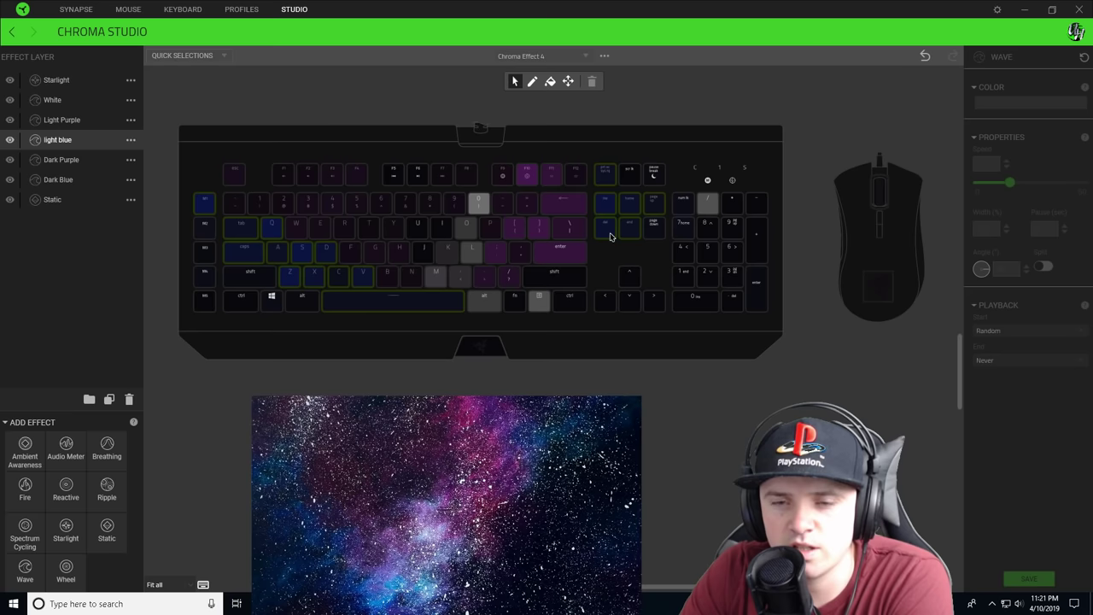
mouse_move(607, 230)
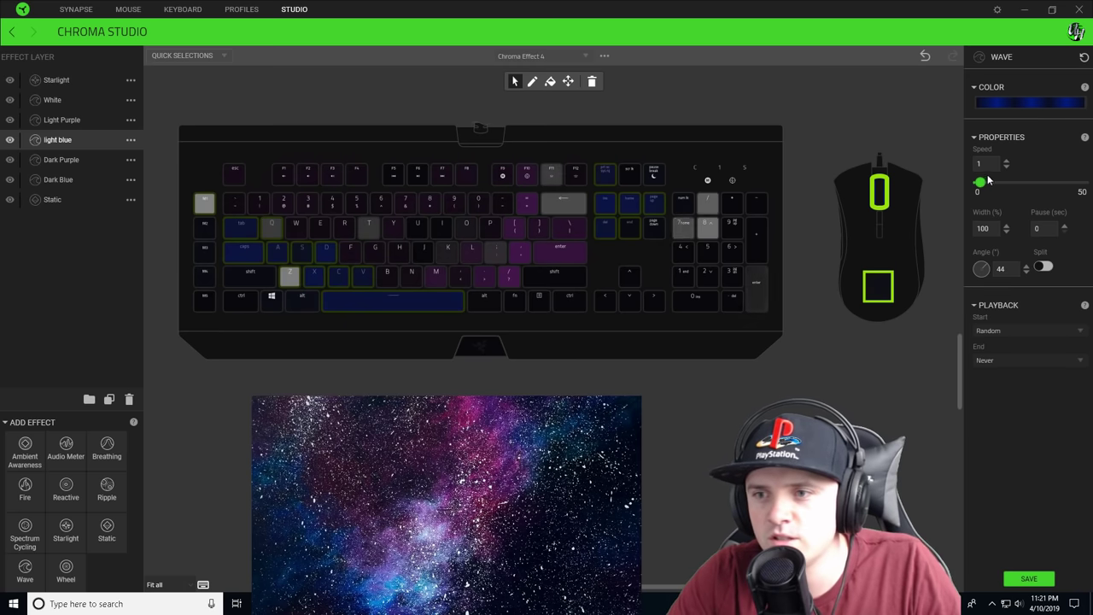
click(1065, 227)
click(1065, 227)
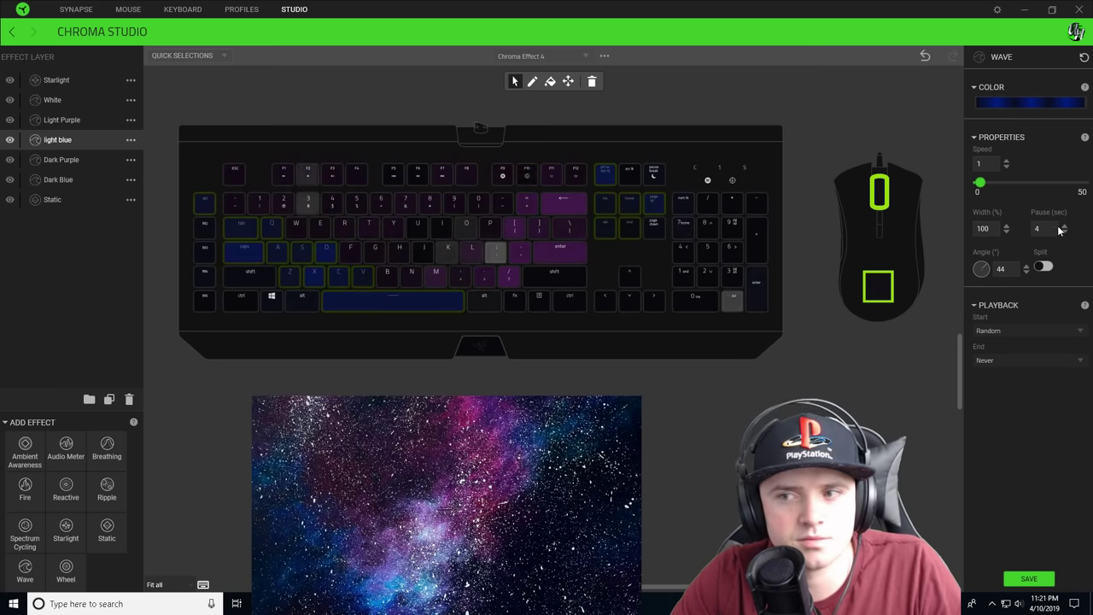
click(1064, 231)
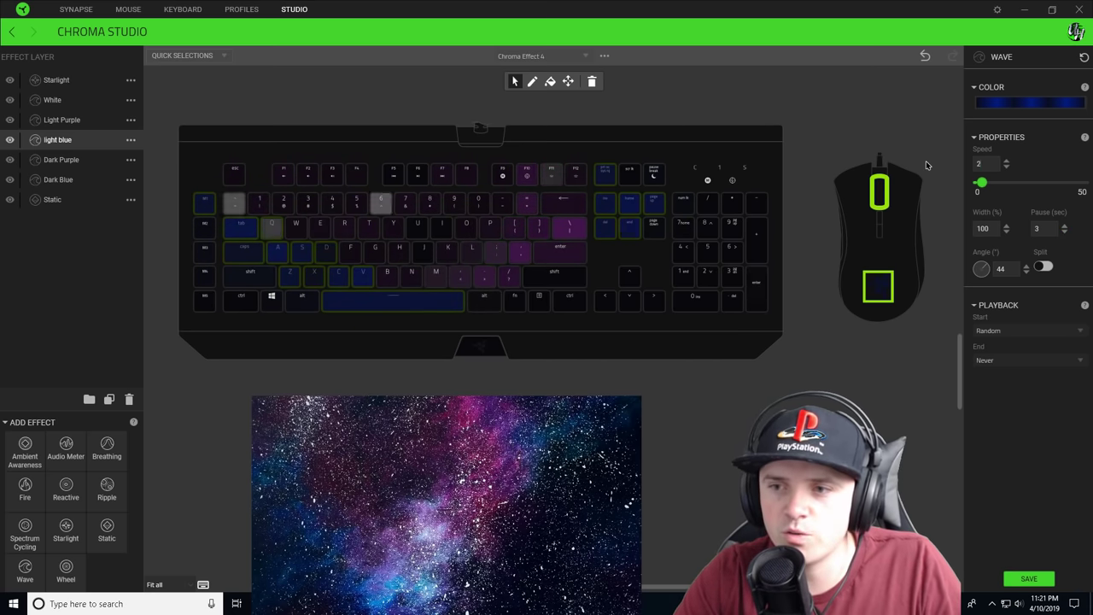
drag(980, 183, 1029, 183)
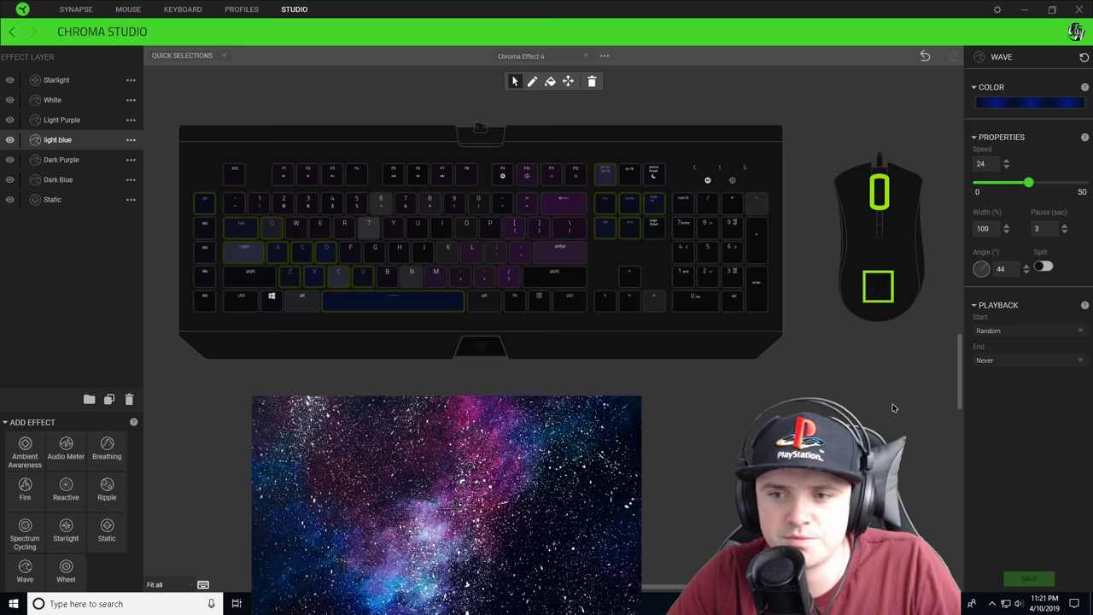
Apply the Light Purple wave to the mouse's scroll wheel and logo with speed 24 and a 4-second pause, and save the effect
click(73, 119)
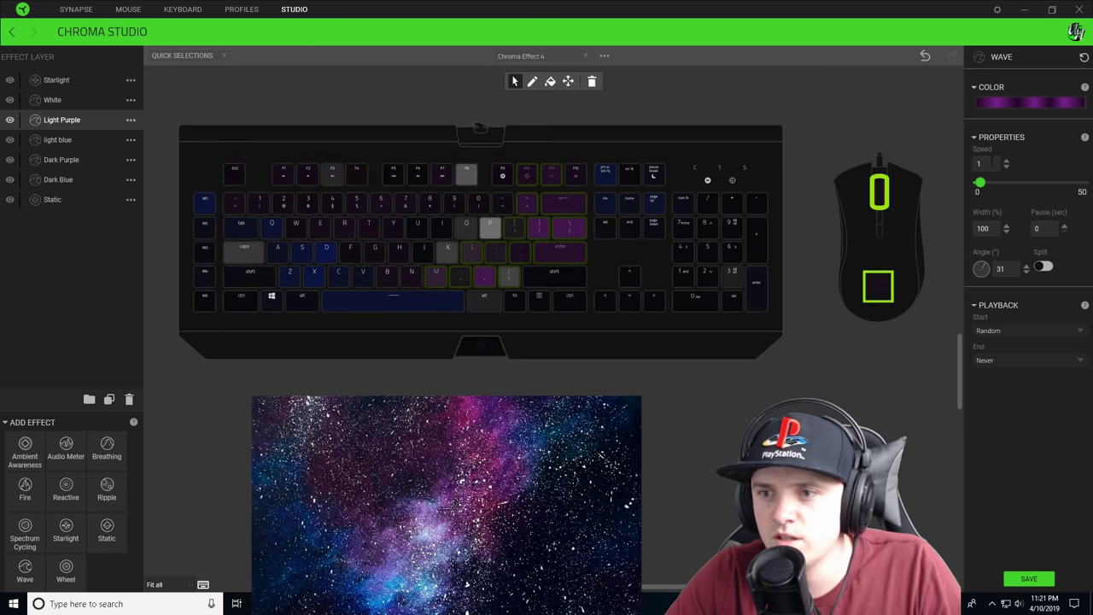
drag(980, 182, 1028, 183)
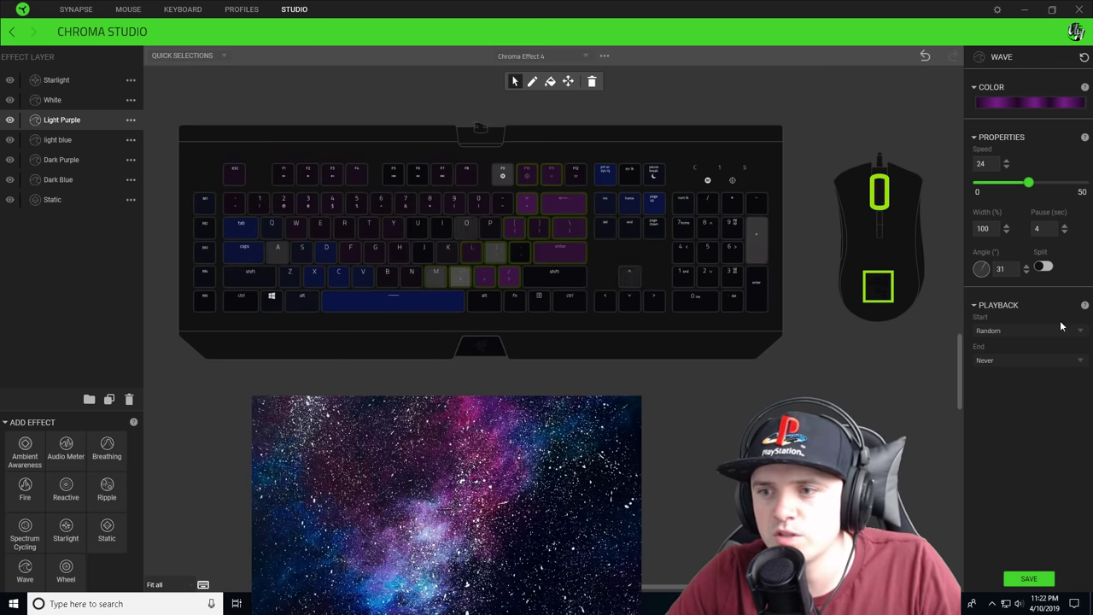
click(1030, 578)
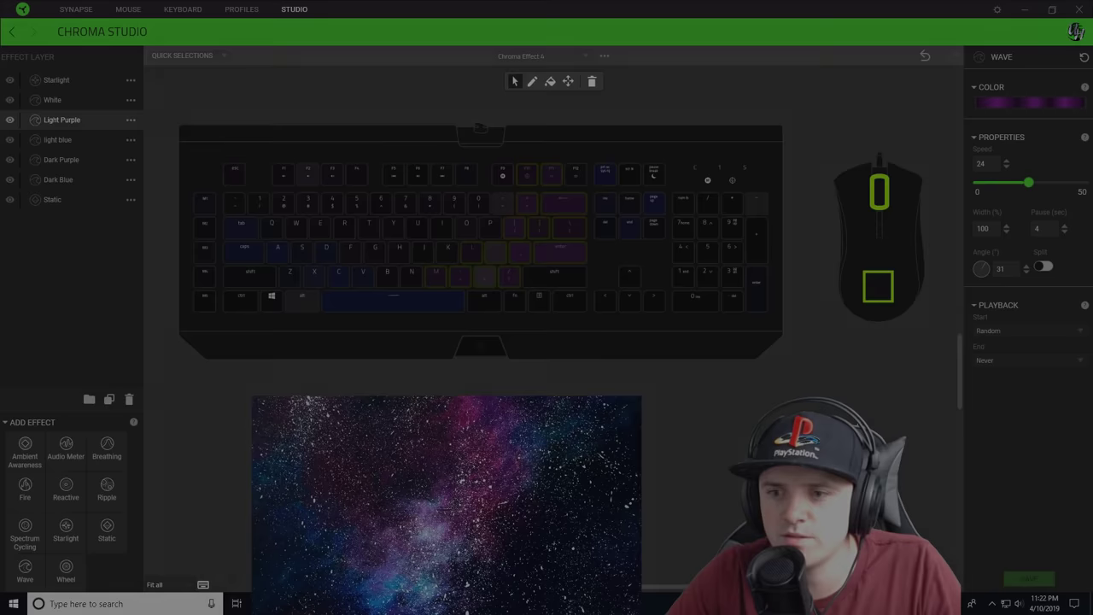